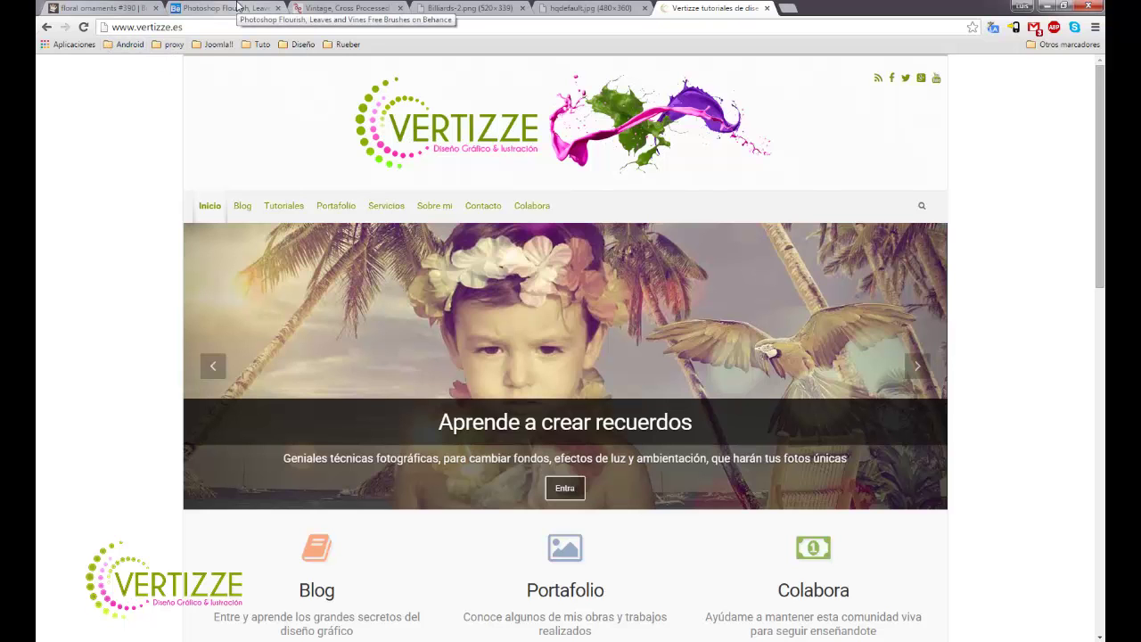
# Step: Show the Billiards-2.png example photo with its cross-processed look in Chrome
pyautogui.click(480, 7)
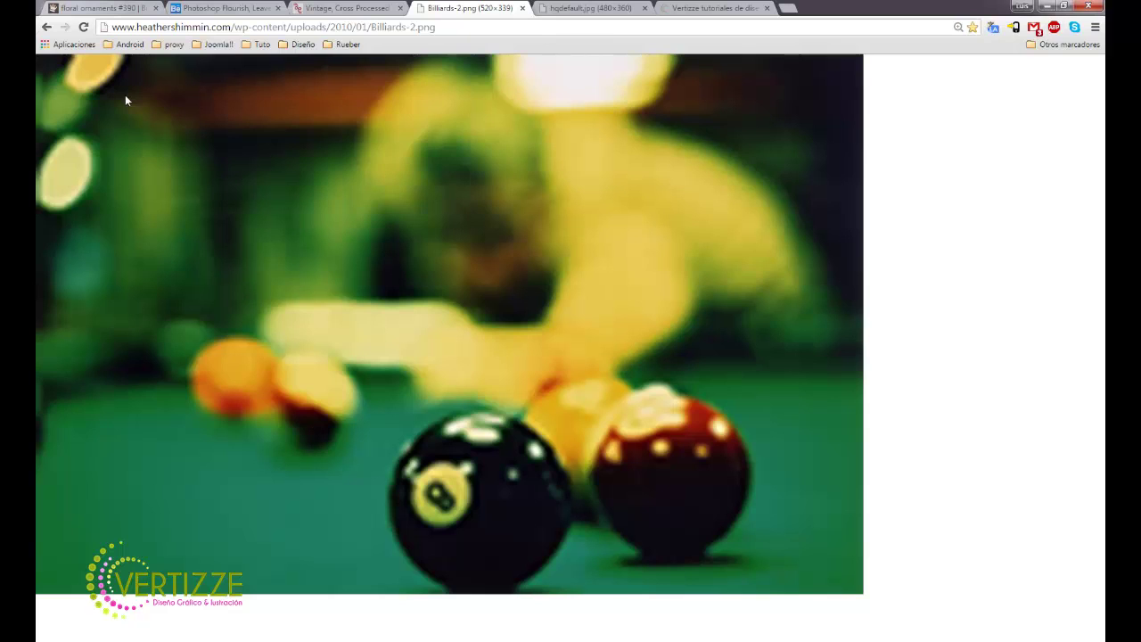
pyautogui.click(591, 7)
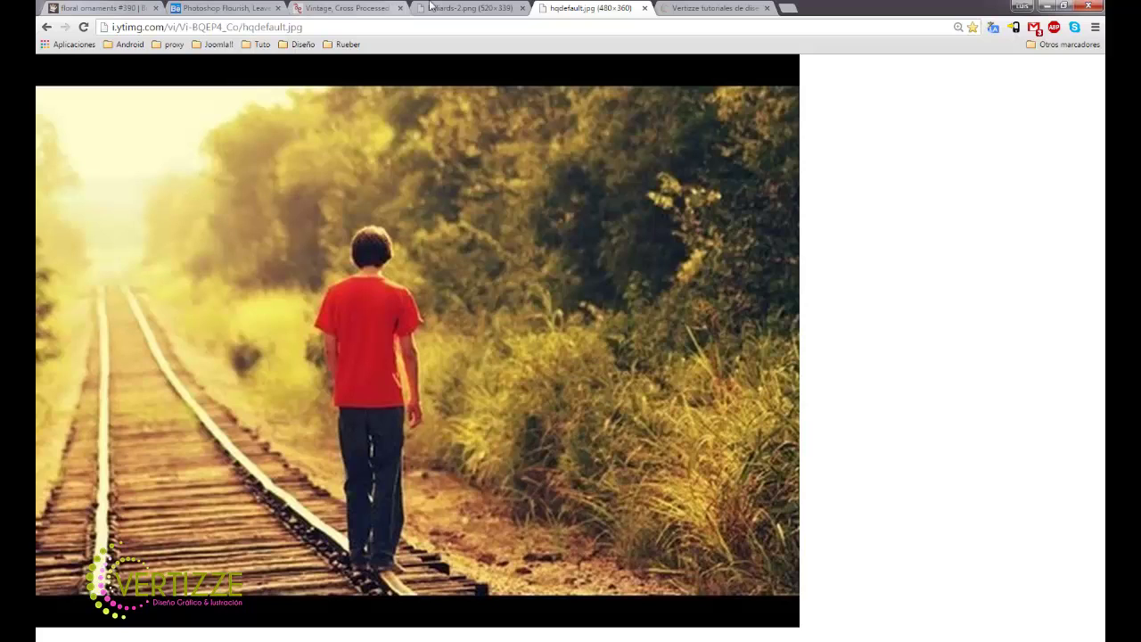
pyautogui.click(500, 8)
pyautogui.click(546, 8)
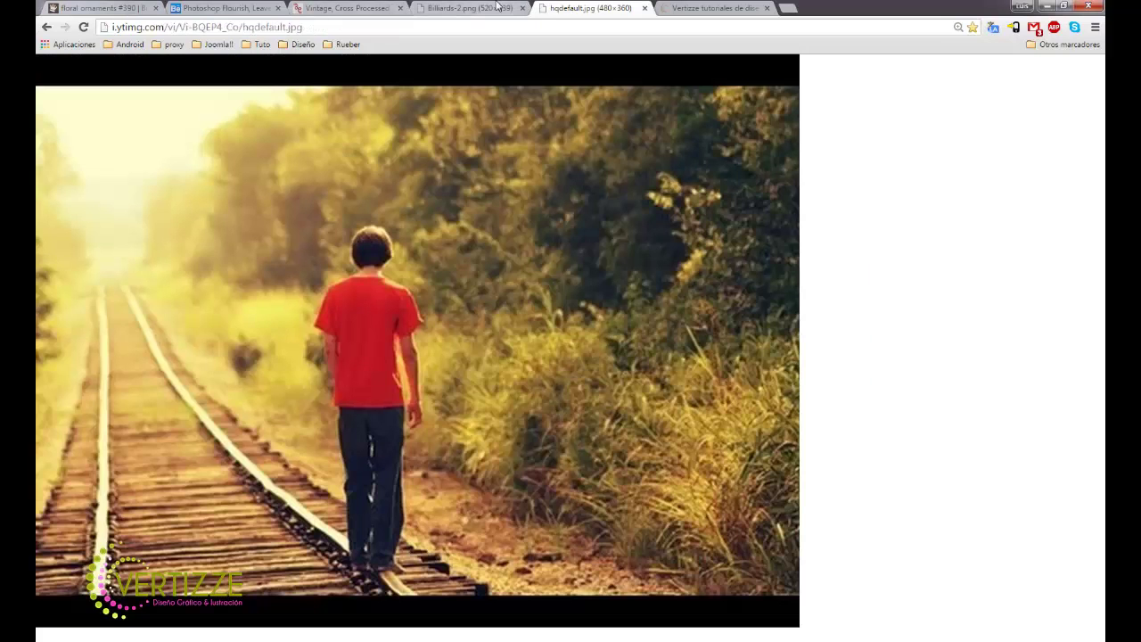
pyautogui.click(497, 7)
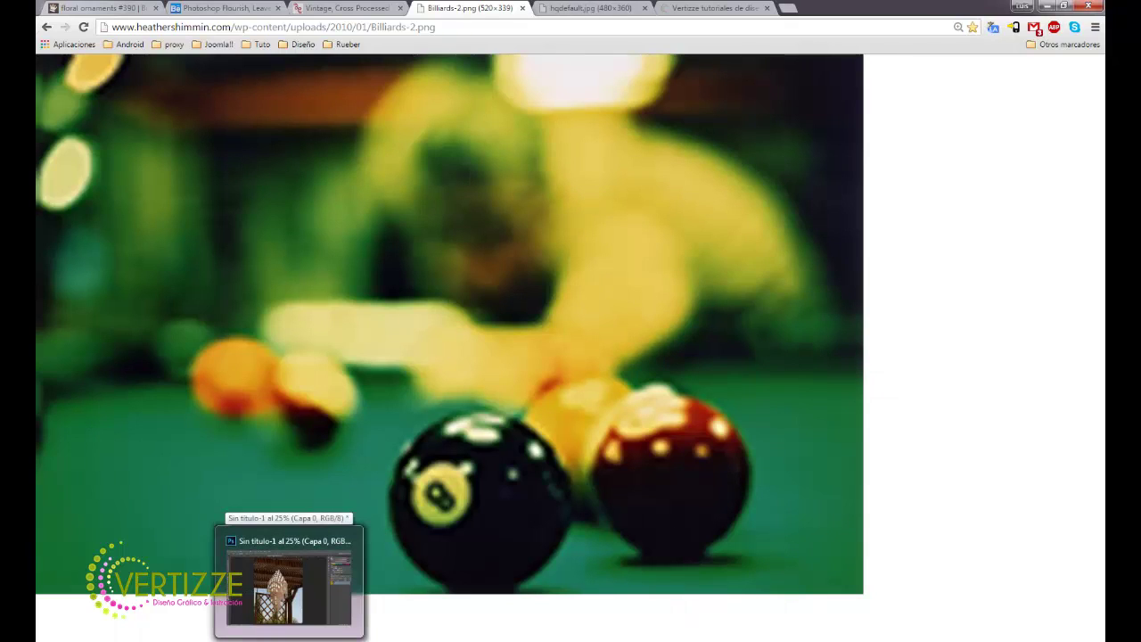
# Step: Open the finished DSCF0322.RAF lantern document and toggle the ornament and RELAX TIME layers
pyautogui.click(289, 583)
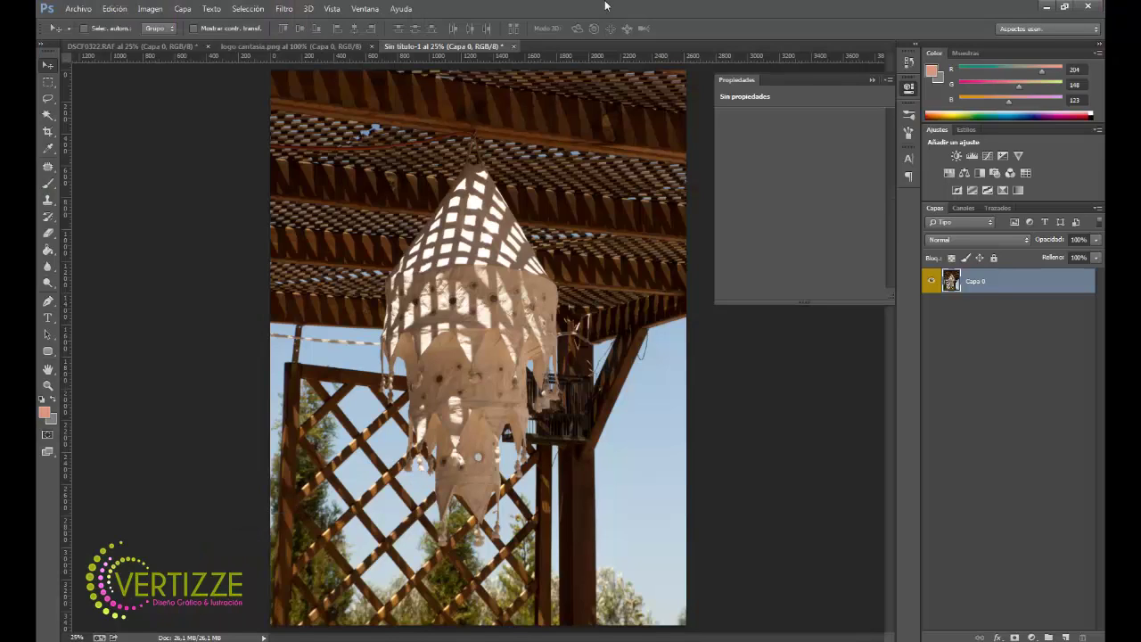
pyautogui.click(178, 45)
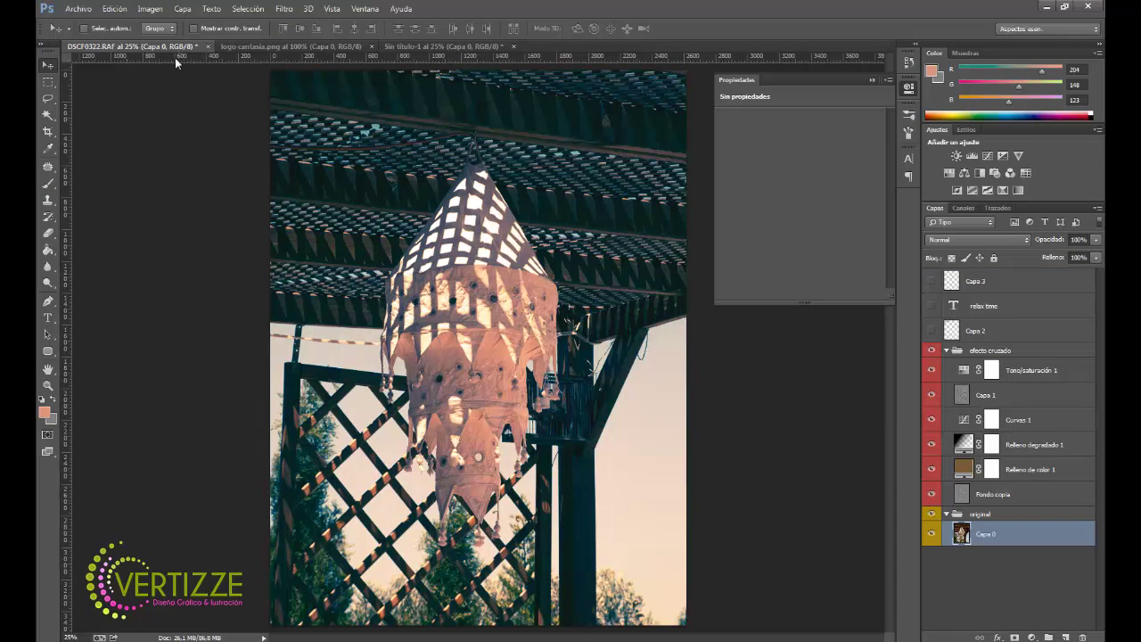
pyautogui.click(931, 330)
pyautogui.click(932, 306)
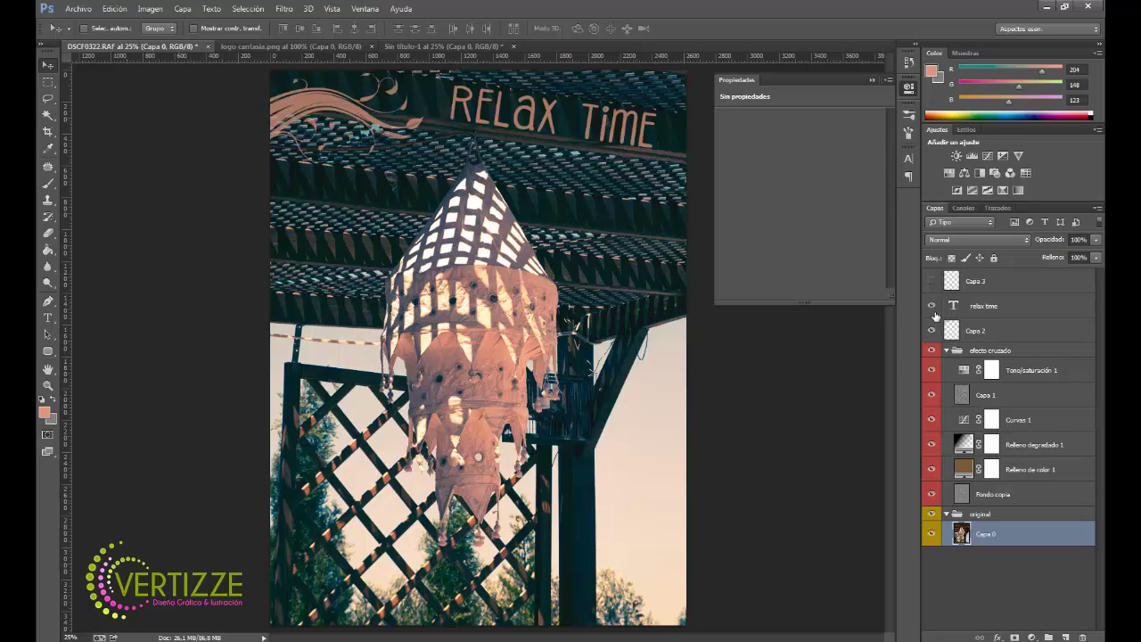
pyautogui.click(931, 331)
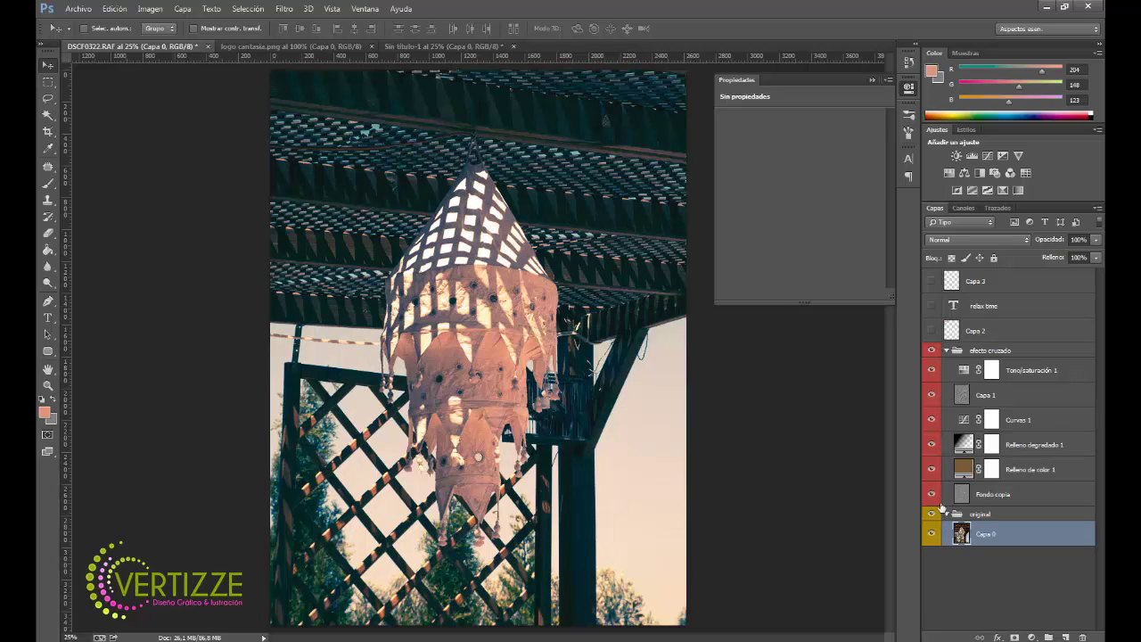
# Step: Compare the photo with the efecto cruzado group off and on, then expand it
pyautogui.click(947, 353)
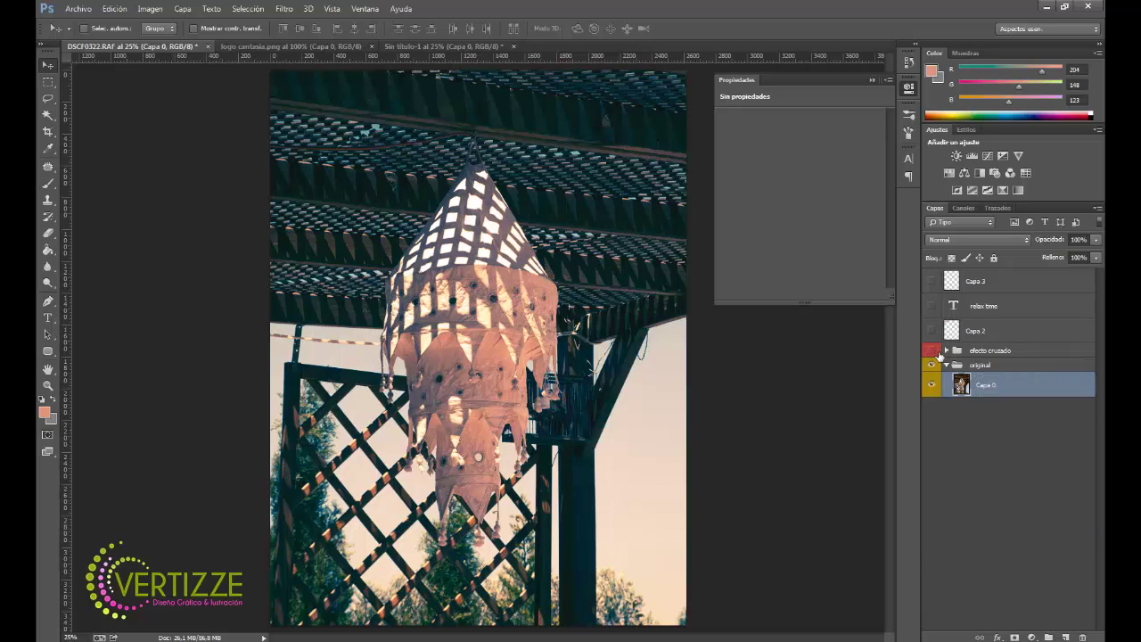
pyautogui.click(931, 350)
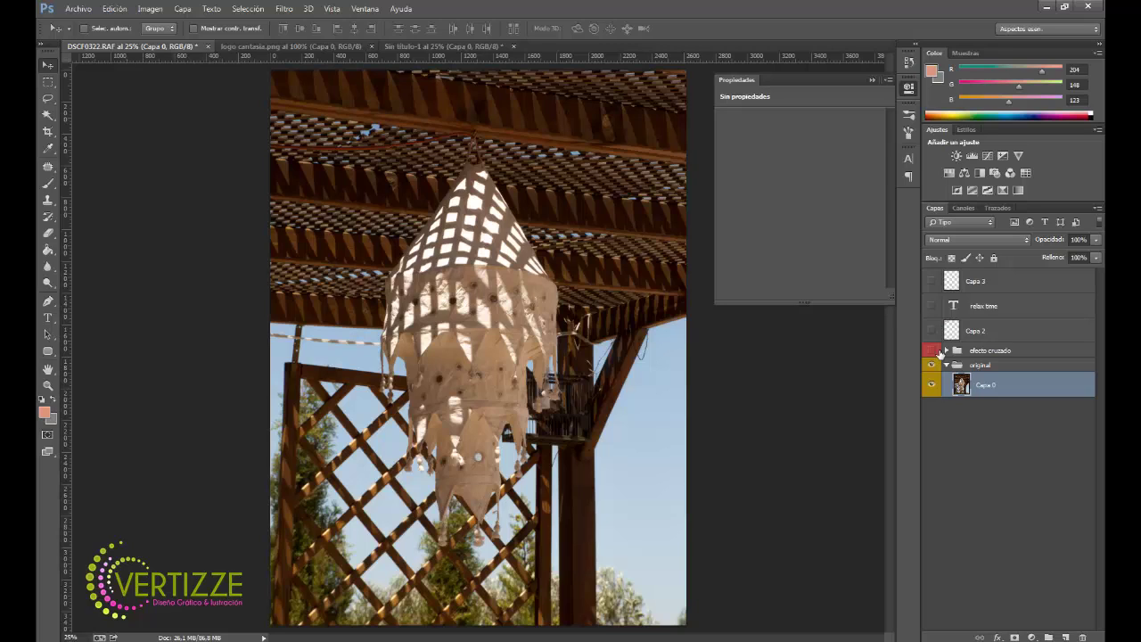
pyautogui.click(931, 350)
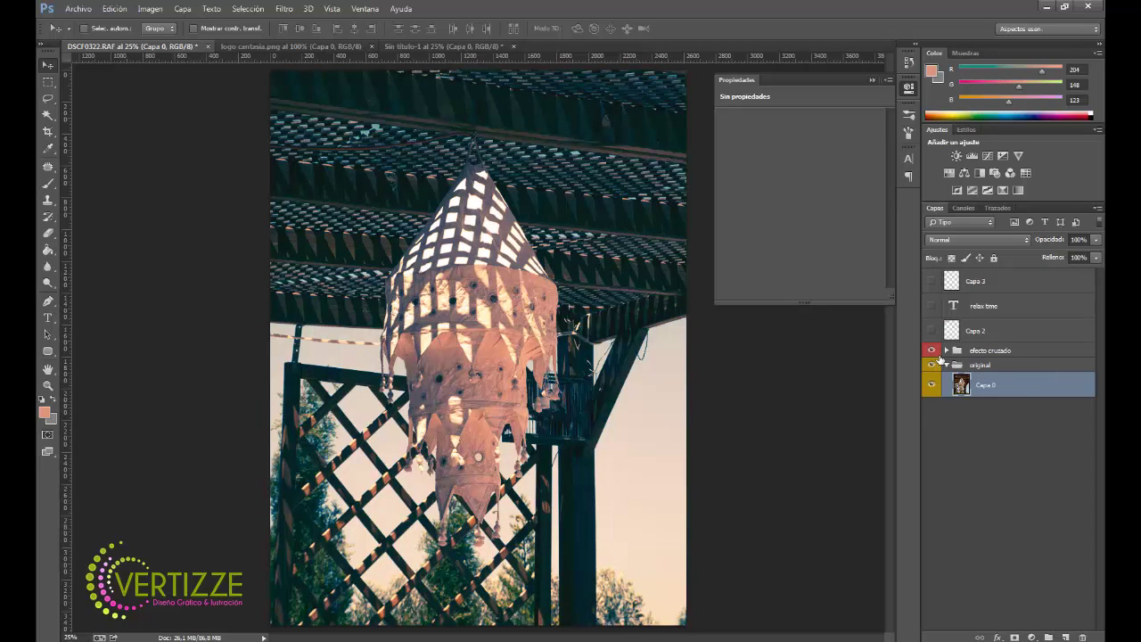
pyautogui.click(933, 353)
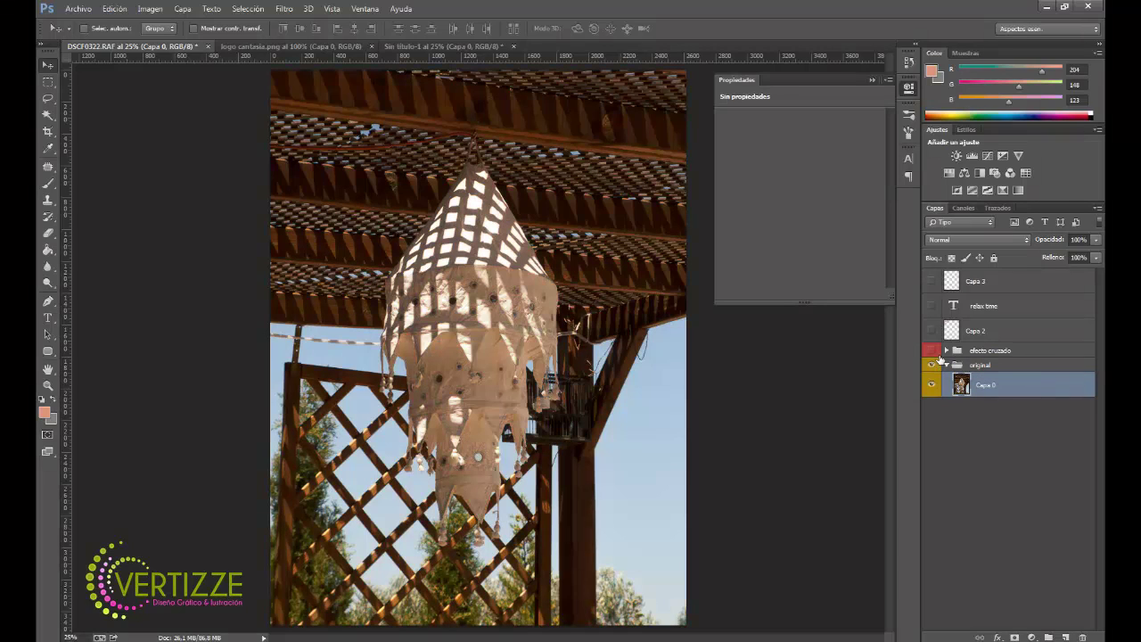
pyautogui.click(948, 351)
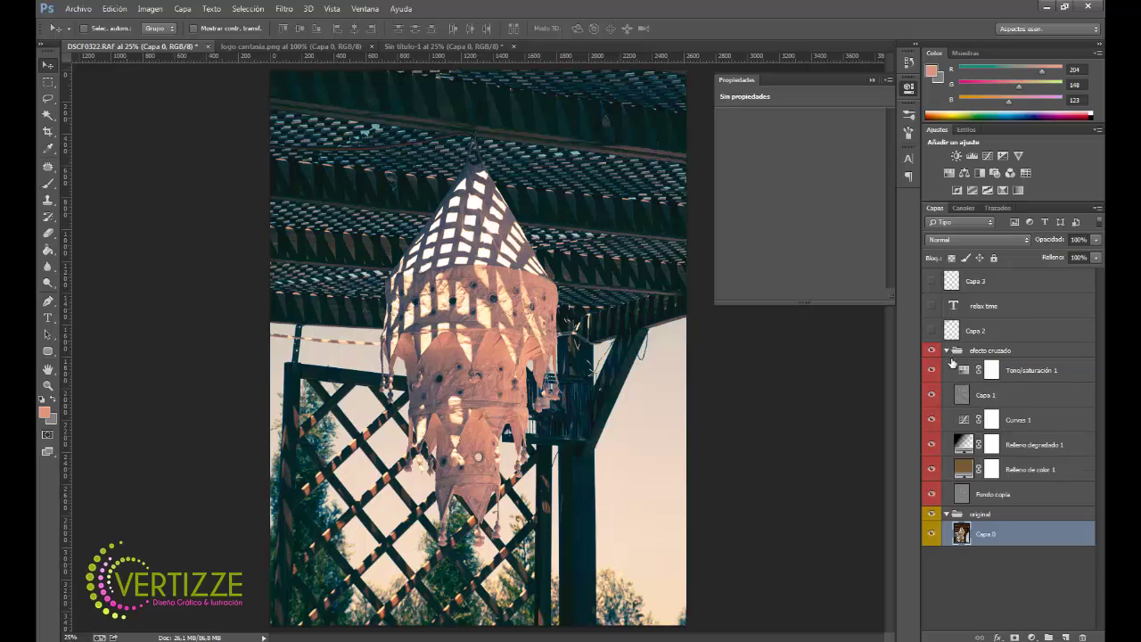
# Step: Inspect the reference's Curvas 1 and Relleno de color 1, then return to Sin título-1
pyautogui.click(1031, 423)
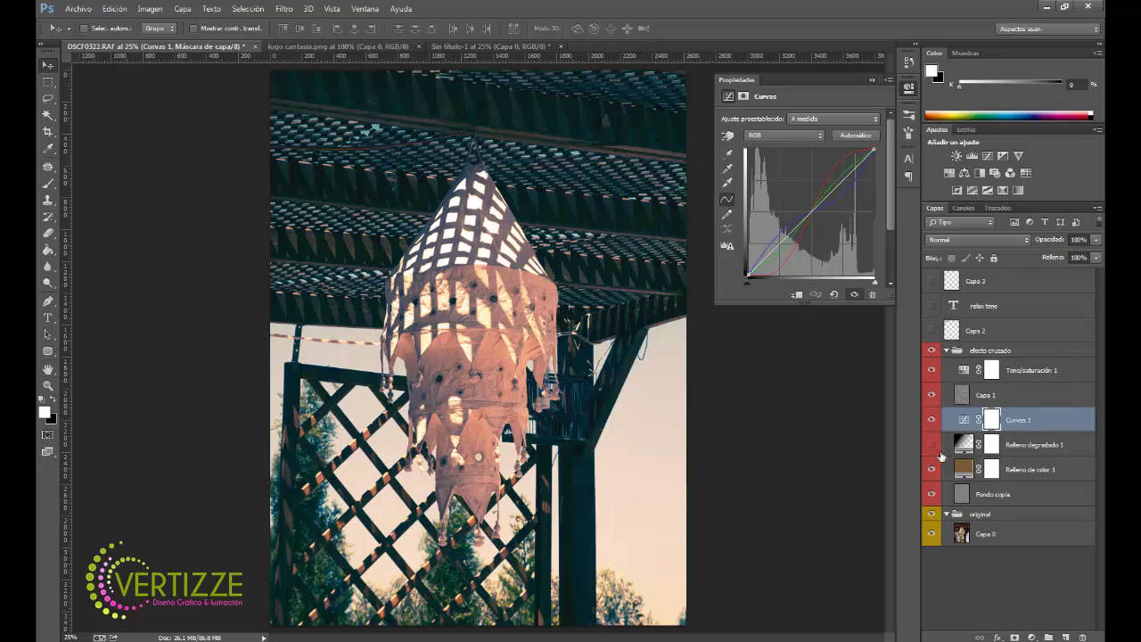
pyautogui.click(936, 470)
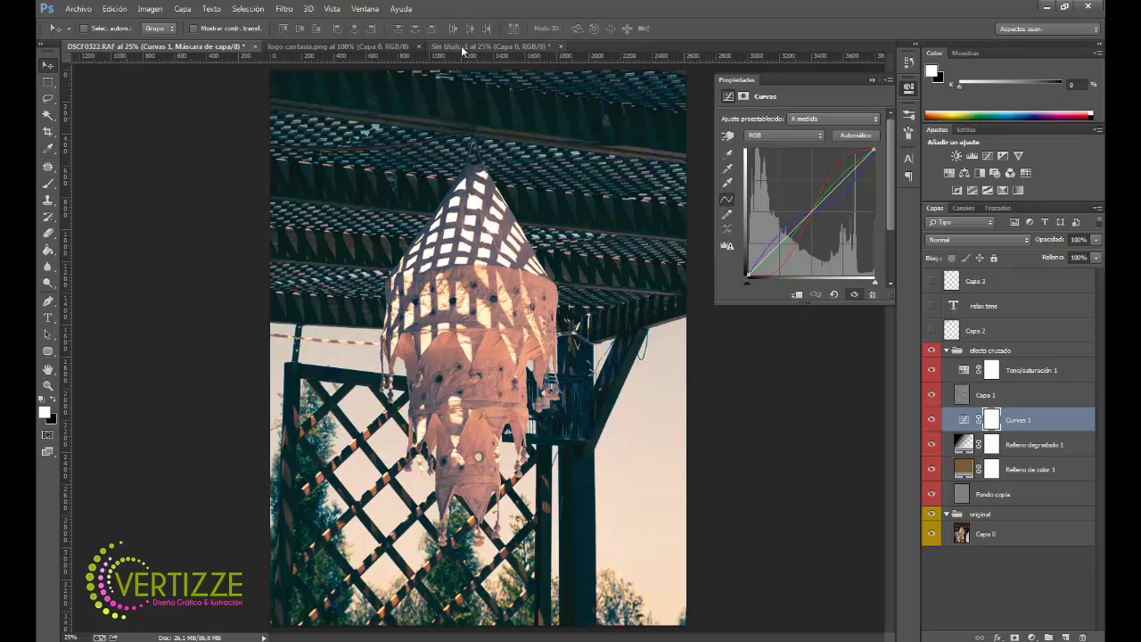
pyautogui.click(463, 47)
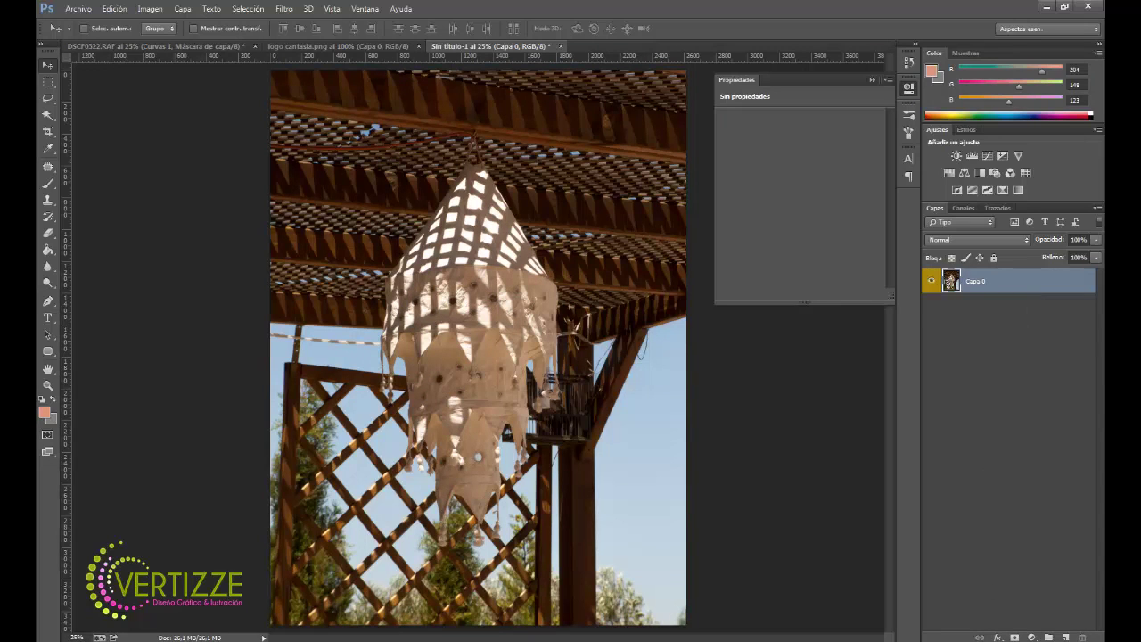
# Step: Add a Curvas adjustment layer above Capa 0, discarding a stray empty layer
pyautogui.click(1065, 637)
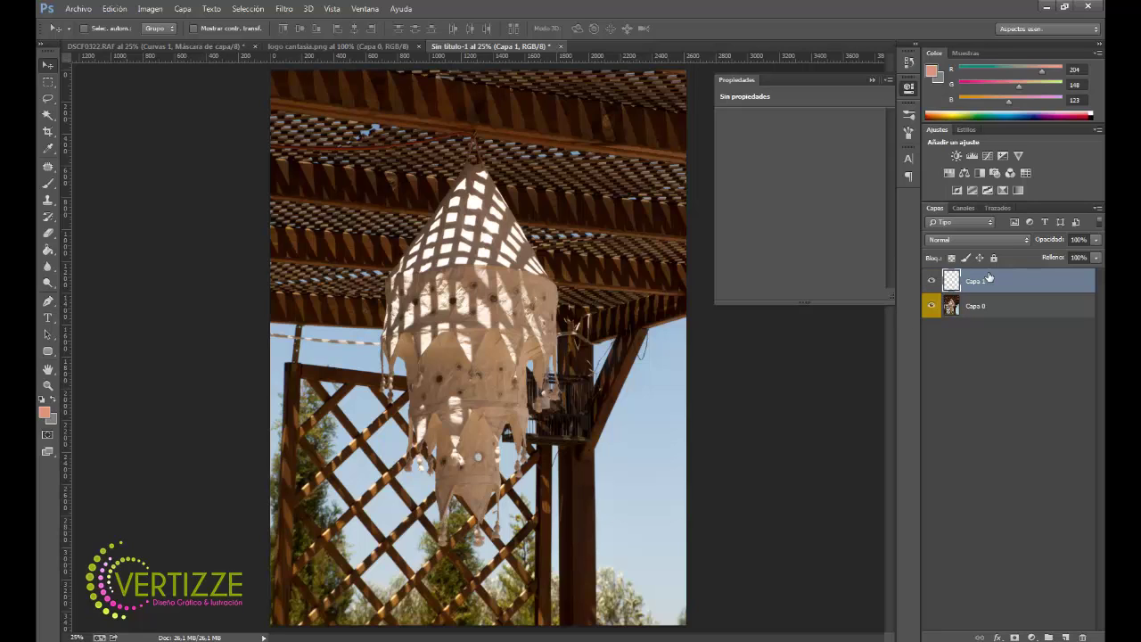
pyautogui.moveTo(988, 279); pyautogui.dragTo(1082, 637)
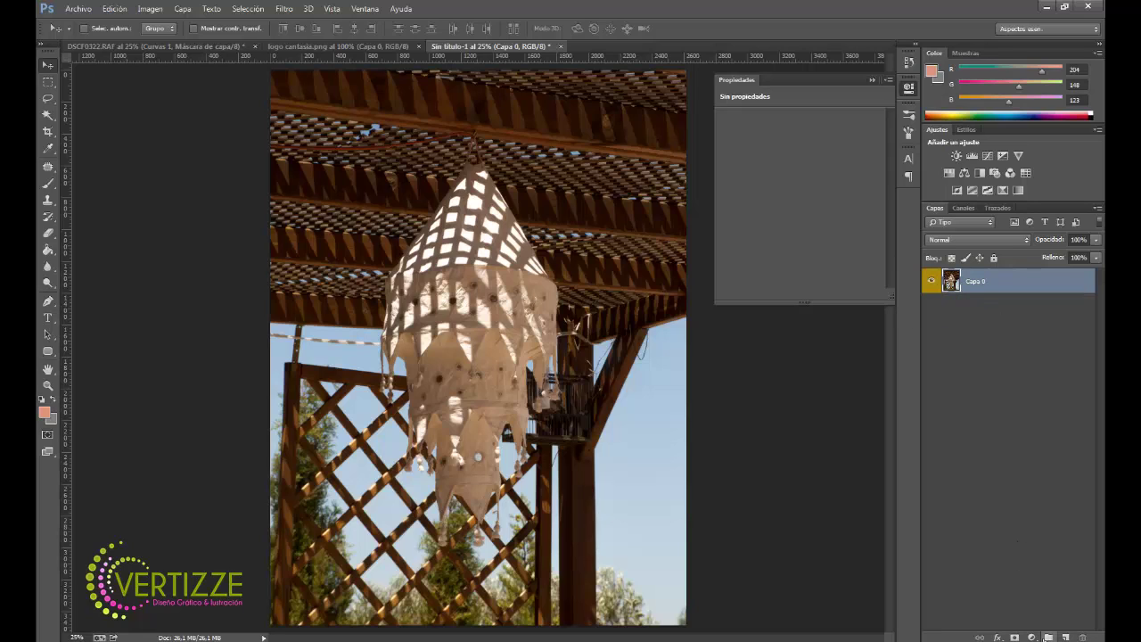
pyautogui.click(1031, 638)
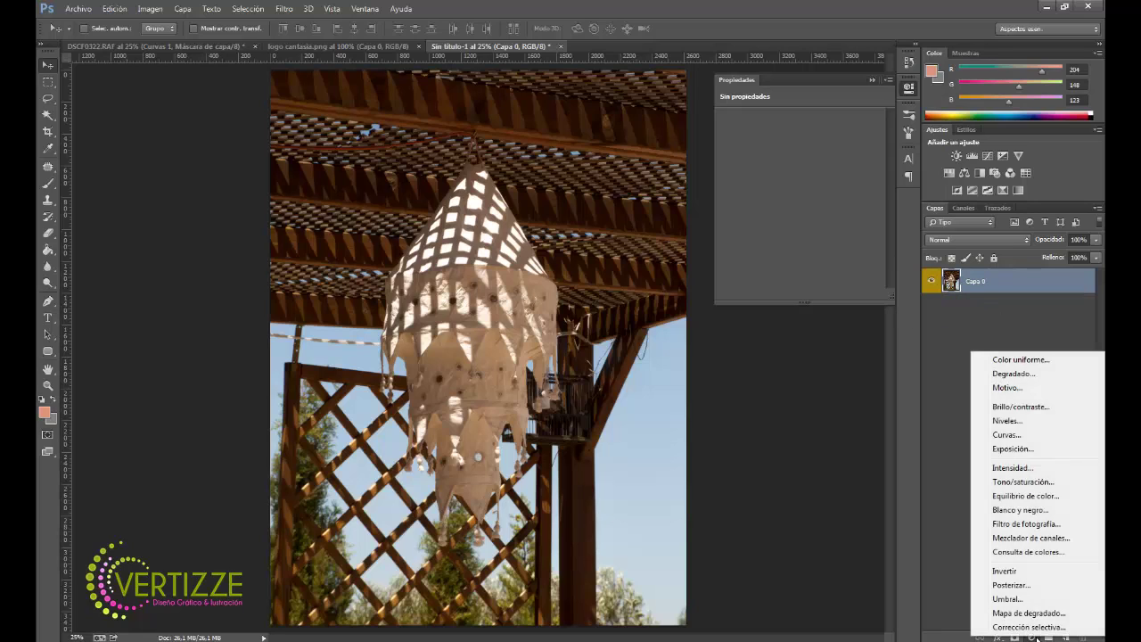
pyautogui.click(1013, 436)
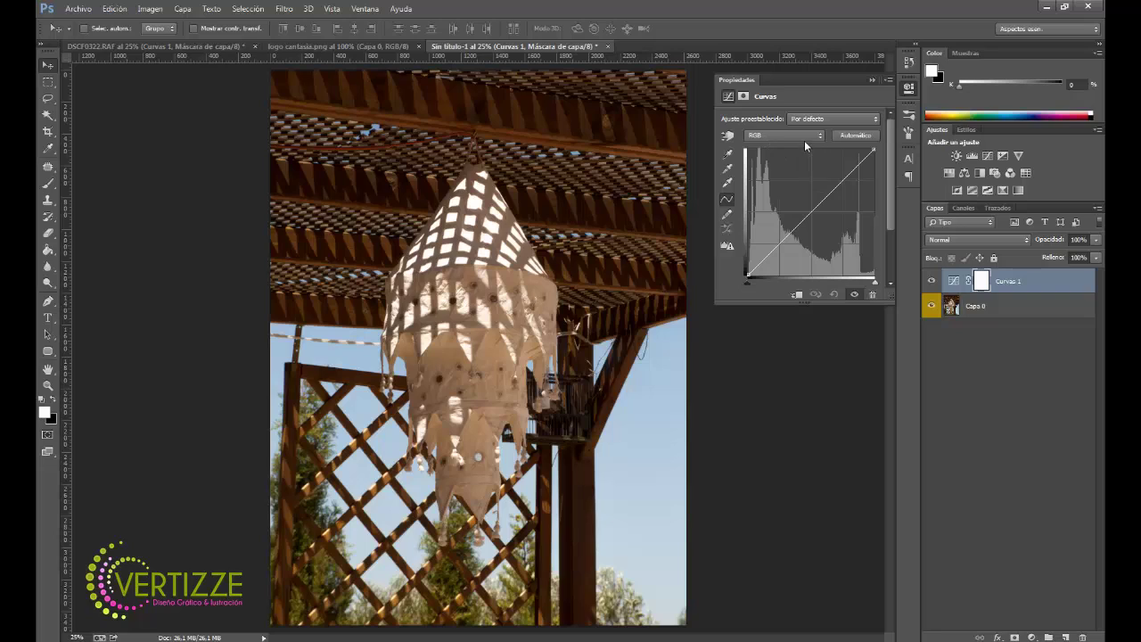
# Step: Anchor two points on the RGB curve, select the red channel, and check the reference curves
pyautogui.click(812, 212)
pyautogui.click(841, 182)
pyautogui.moveTo(845, 186); pyautogui.dragTo(842, 185)
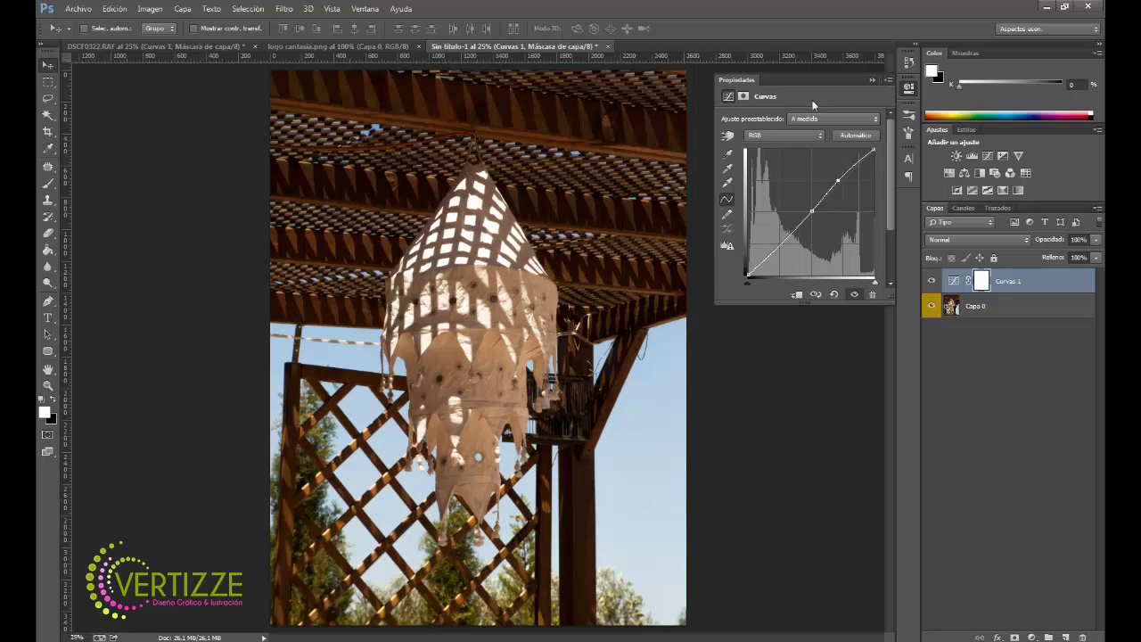
pyautogui.click(800, 134)
pyautogui.click(802, 157)
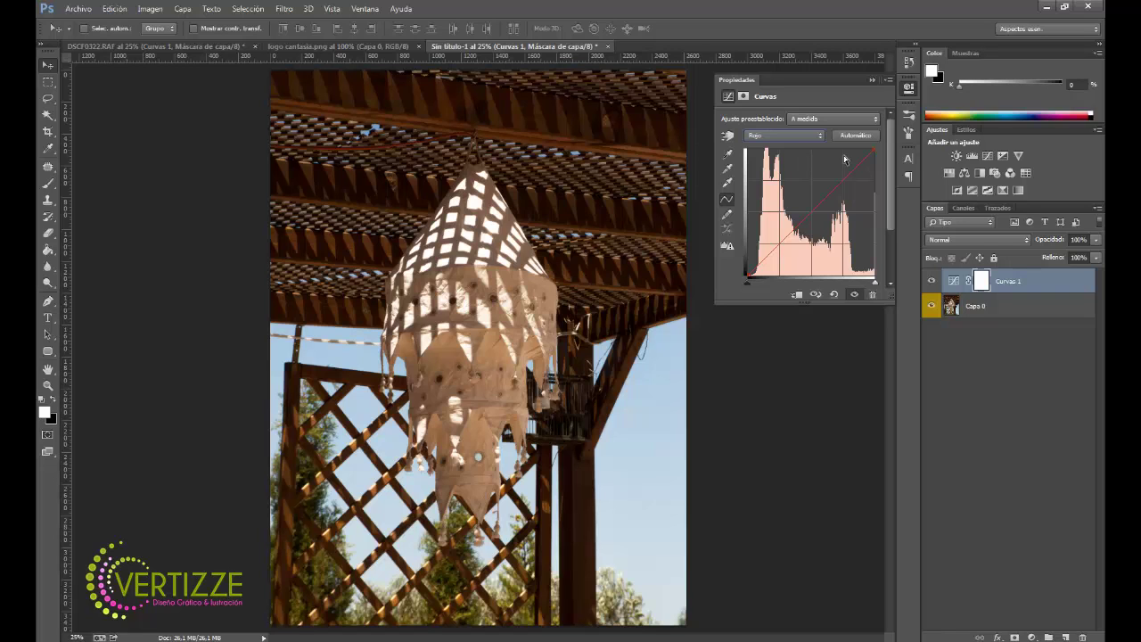
pyautogui.click(184, 46)
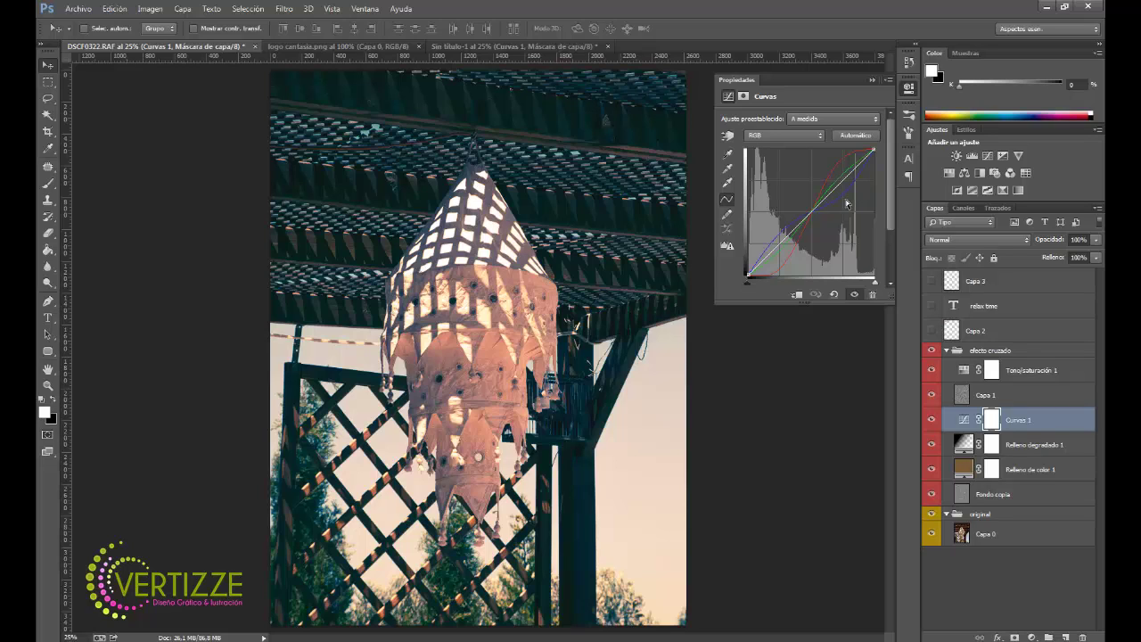
# Step: In Sin título-1, bend the red curve into an S with highlights raised and shadows lowered
pyautogui.click(490, 47)
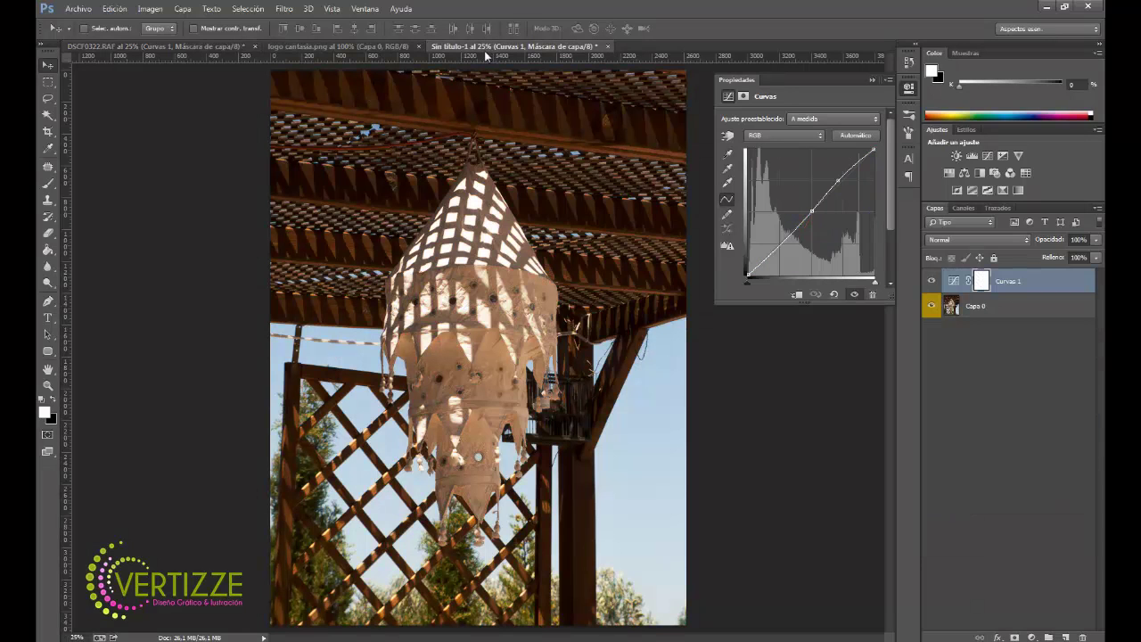
pyautogui.click(799, 136)
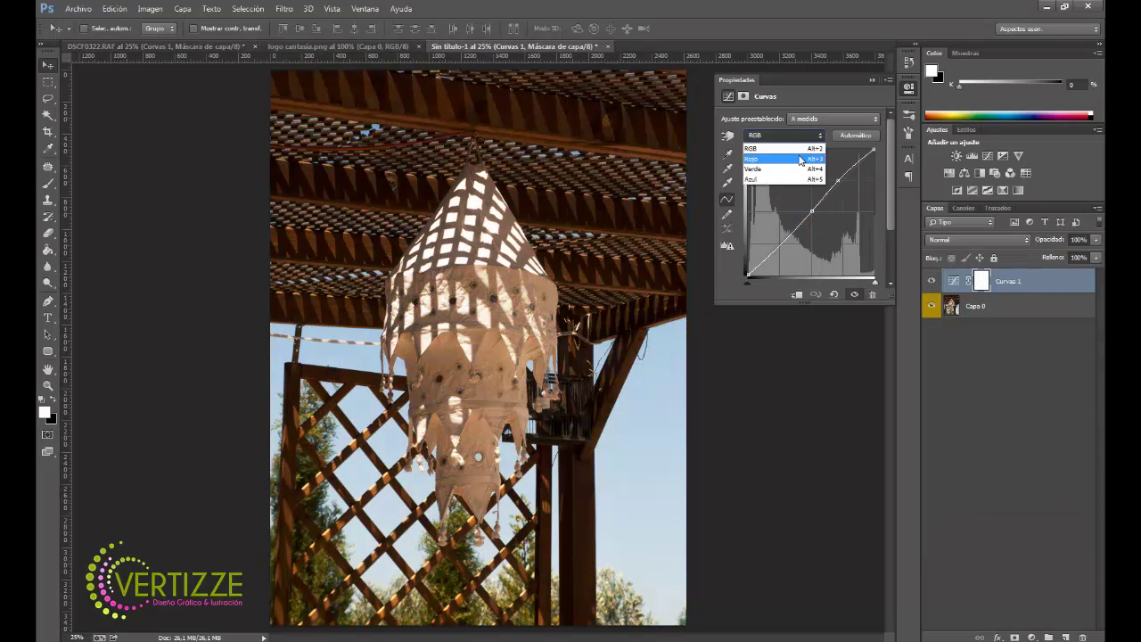
pyautogui.click(813, 210)
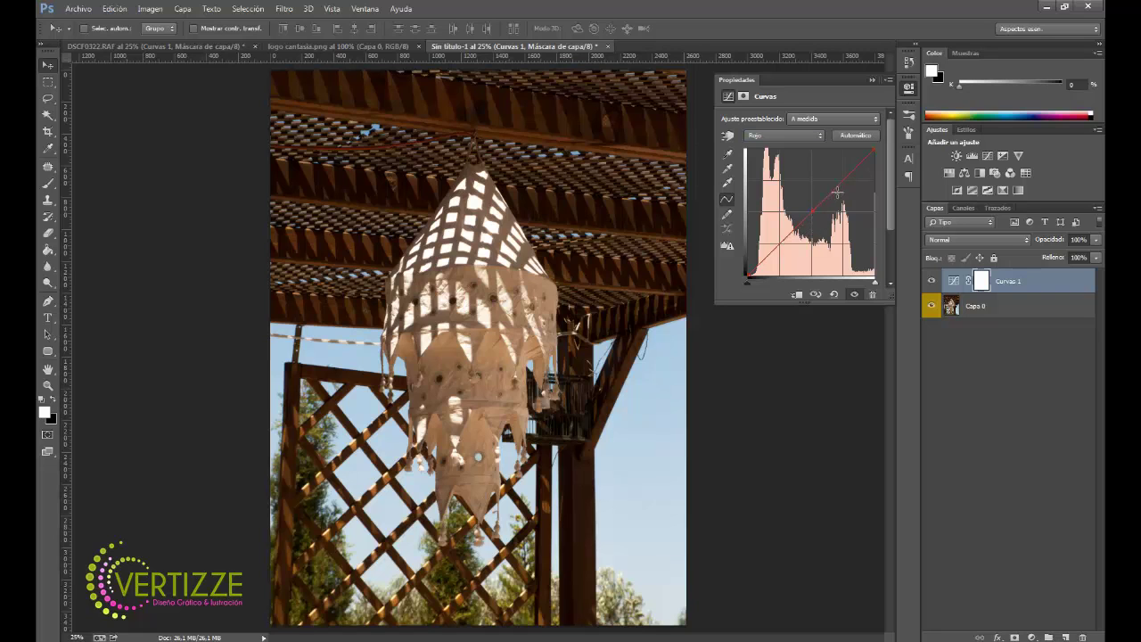
pyautogui.moveTo(843, 191); pyautogui.dragTo(836, 172)
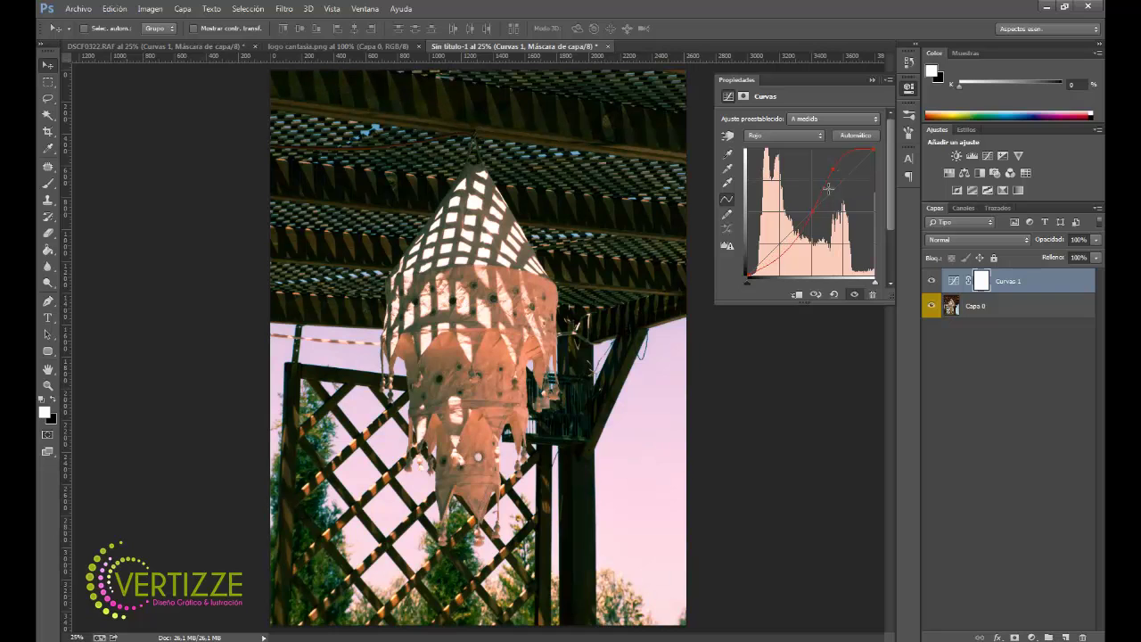
pyautogui.click(770, 269)
pyautogui.moveTo(770, 268); pyautogui.dragTo(773, 277)
pyautogui.click(780, 135)
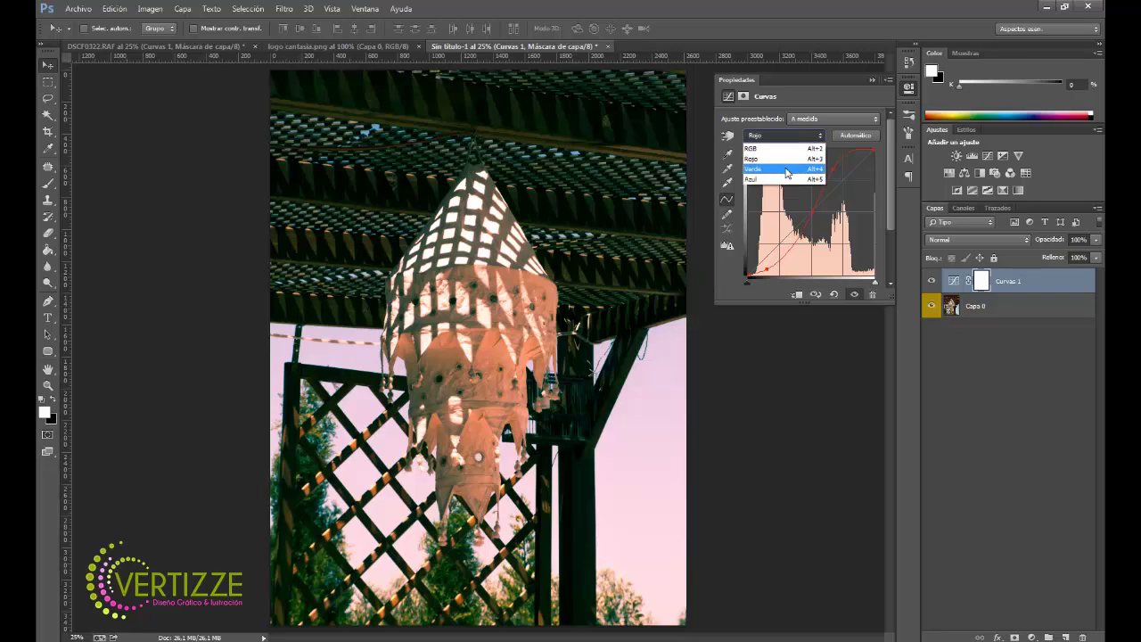
# Step: On the Verde channel, anchor the midpoint, raise the highlights and lower the shadows slightly
pyautogui.click(787, 170)
pyautogui.click(811, 212)
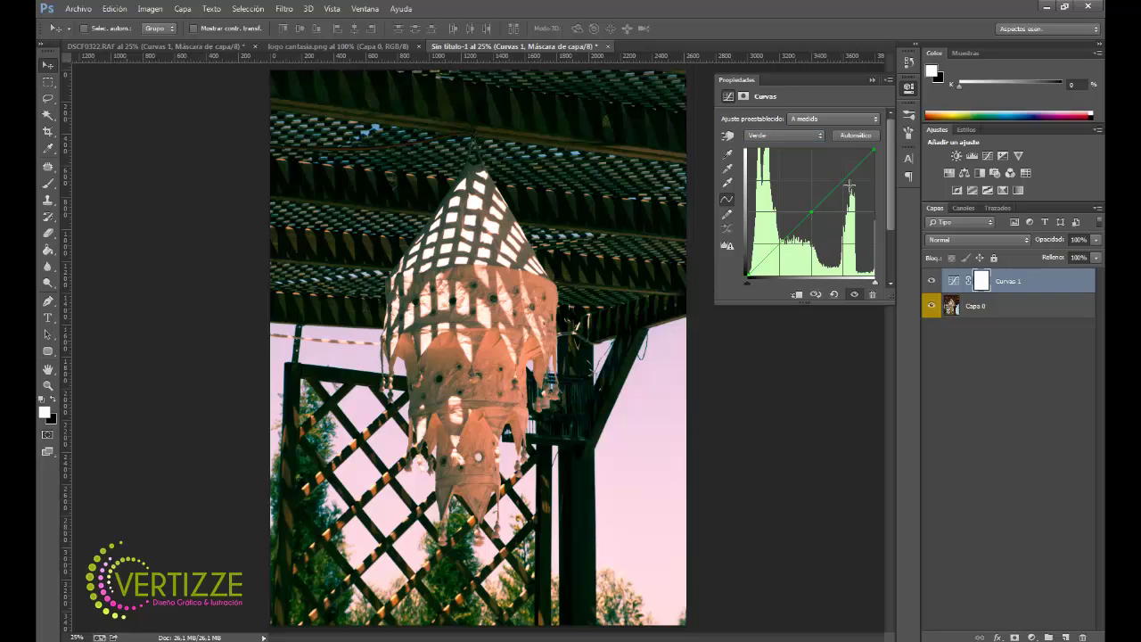
pyautogui.moveTo(848, 184); pyautogui.dragTo(845, 180)
pyautogui.click(771, 255)
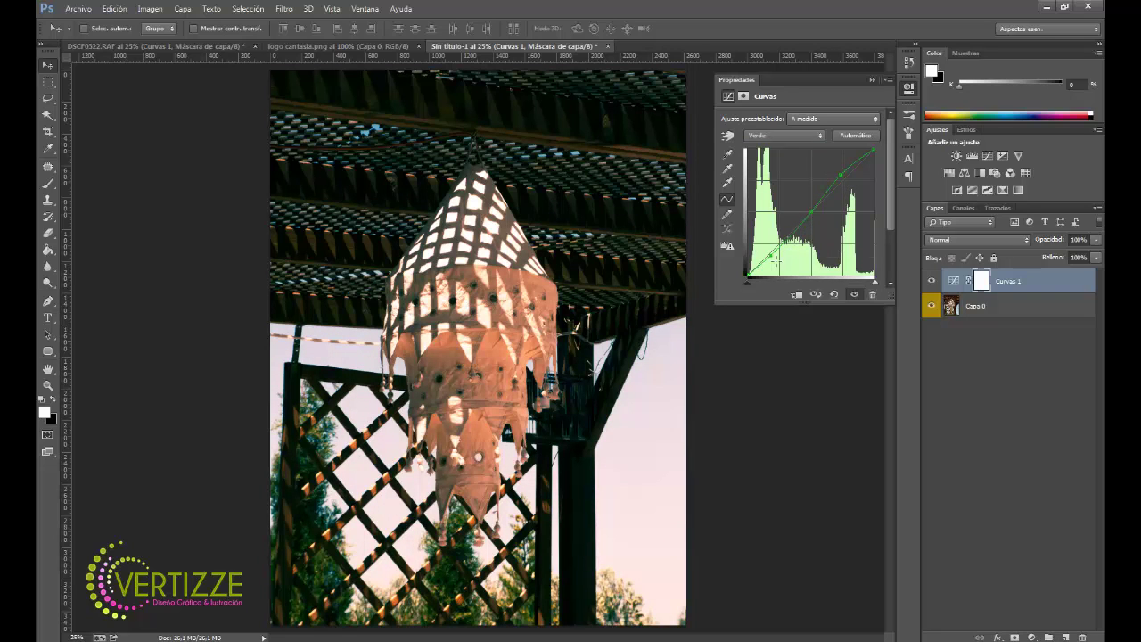
pyautogui.moveTo(774, 259); pyautogui.dragTo(777, 265)
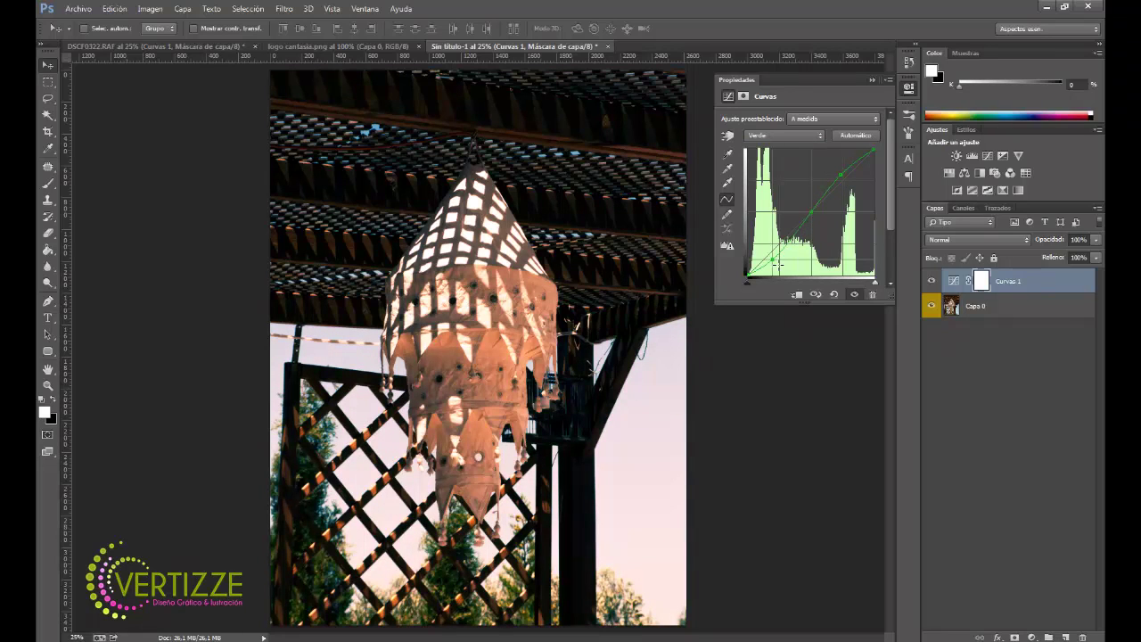
# Step: Compare against the RGB curve, then refine the green curve's raised highlights and lowered shadows
pyautogui.click(805, 139)
pyautogui.click(796, 145)
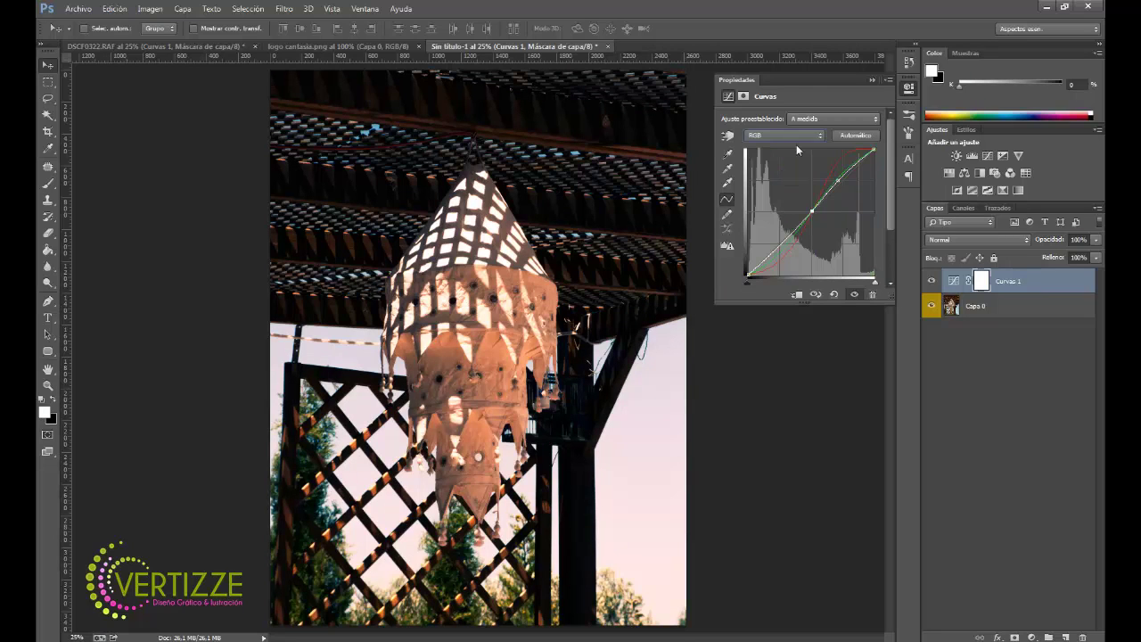
pyautogui.click(798, 140)
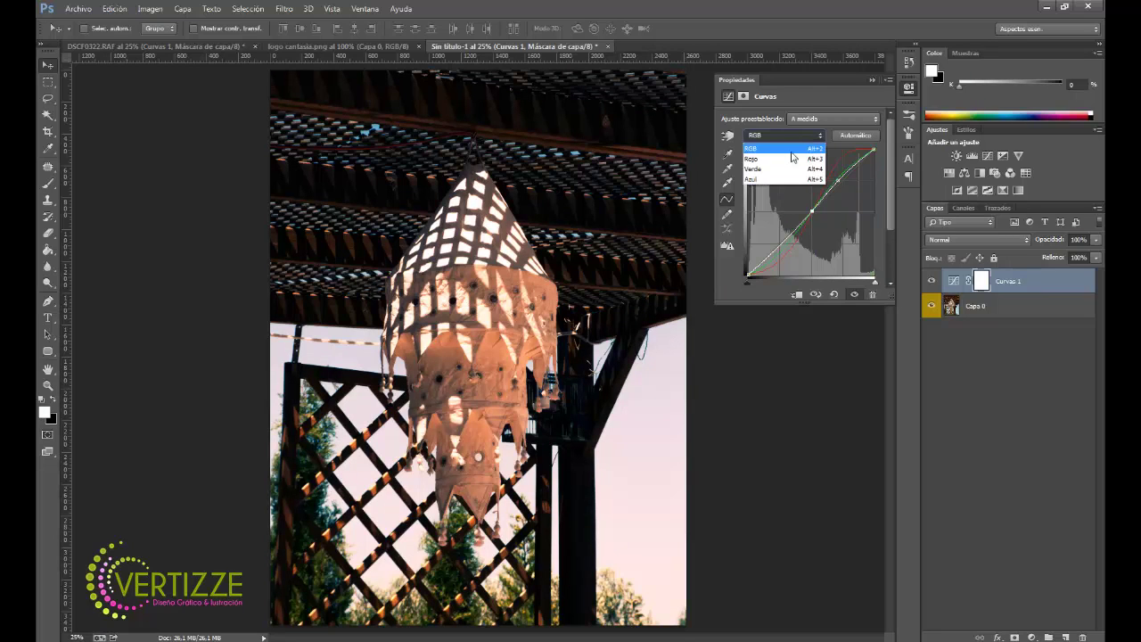
pyautogui.click(785, 157)
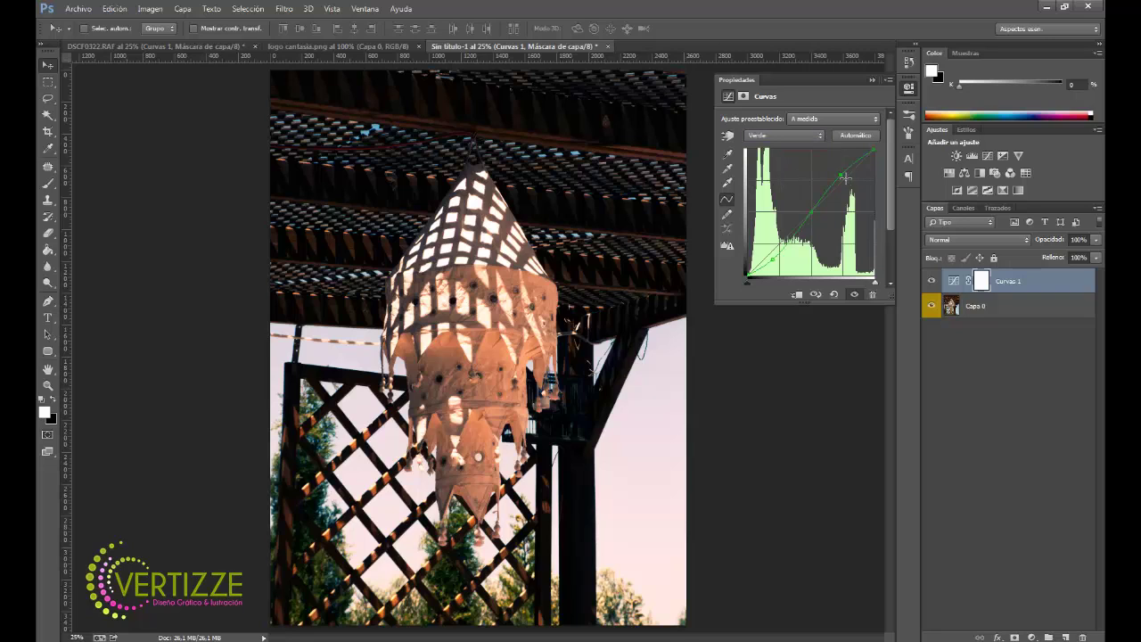
pyautogui.moveTo(843, 177); pyautogui.dragTo(840, 174)
pyautogui.moveTo(782, 254); pyautogui.dragTo(775, 259)
pyautogui.click(768, 138)
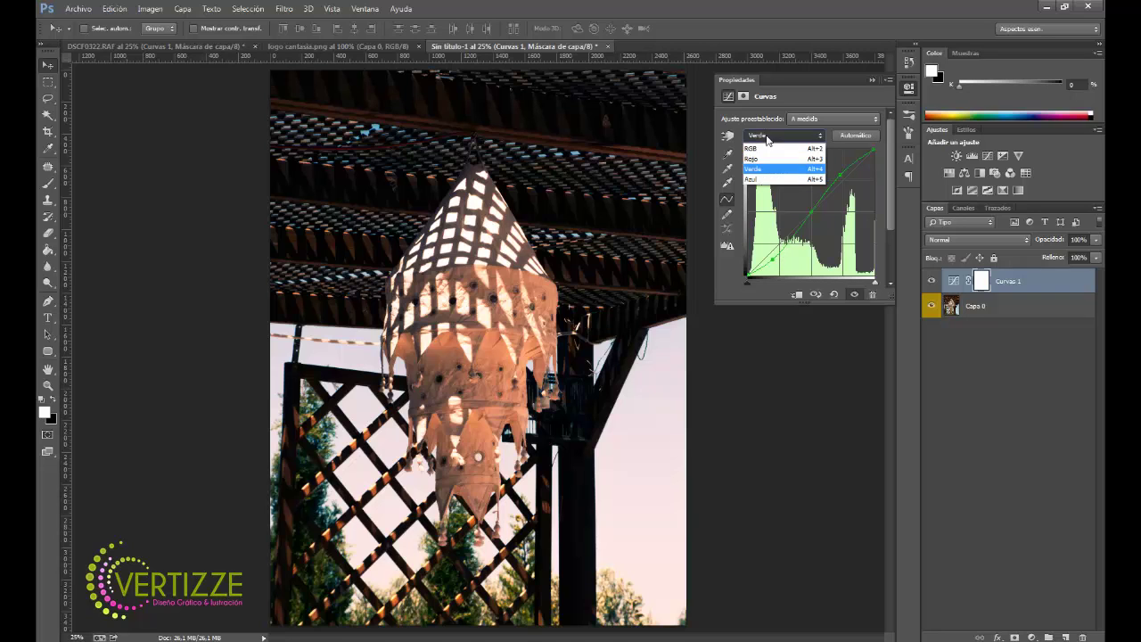
# Step: Select the Azul channel and compare against the reference DSCF0322.RAF document
pyautogui.click(771, 179)
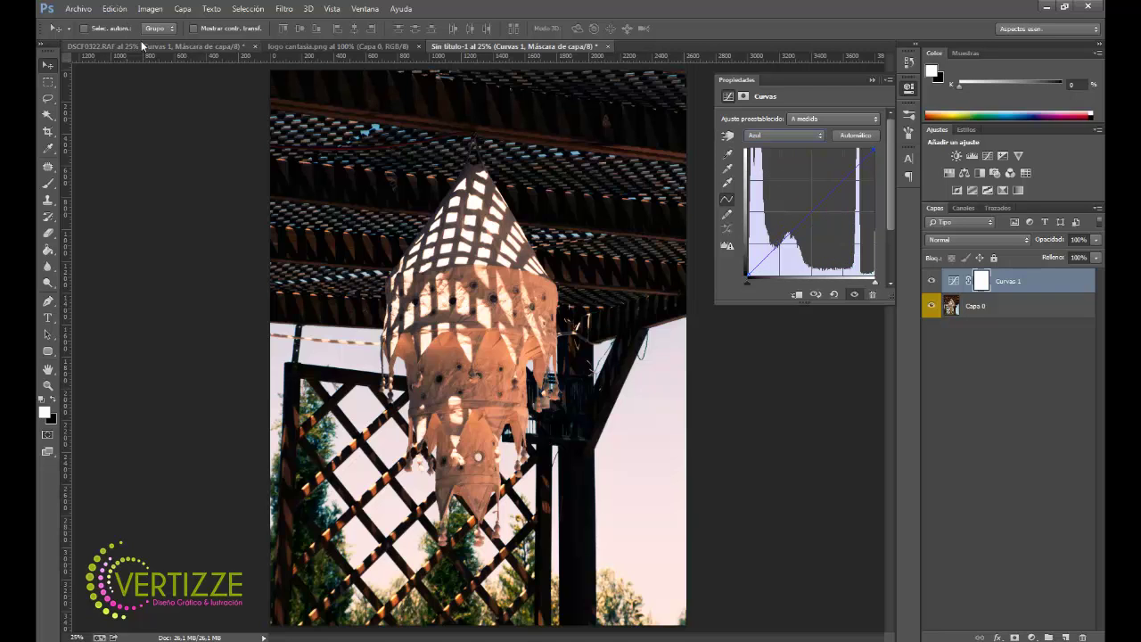
pyautogui.click(143, 44)
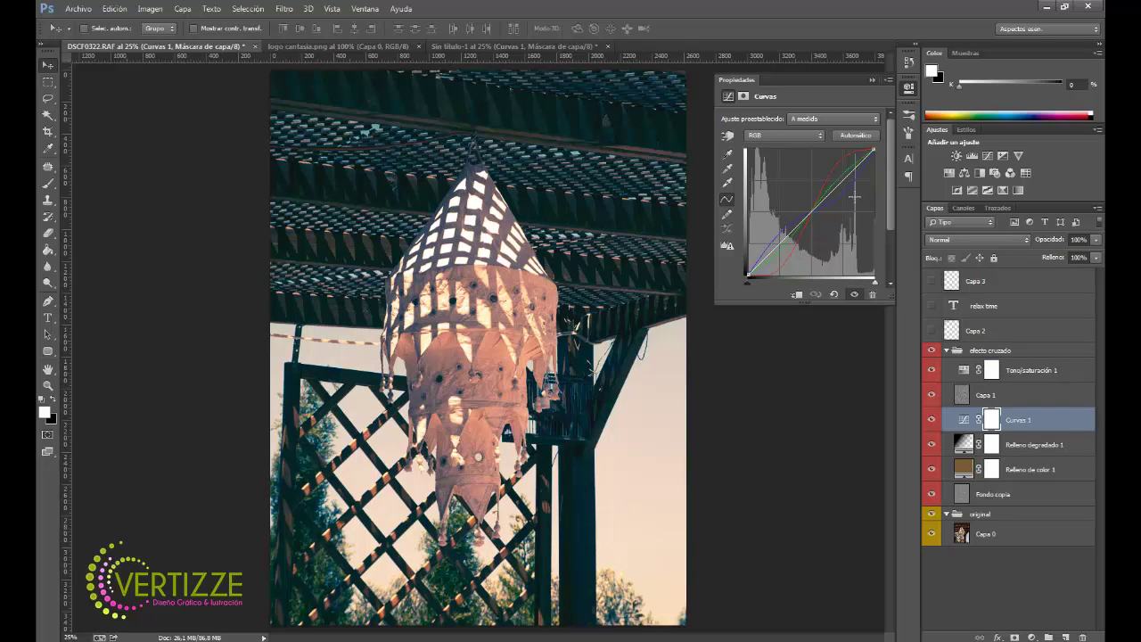
pyautogui.click(541, 43)
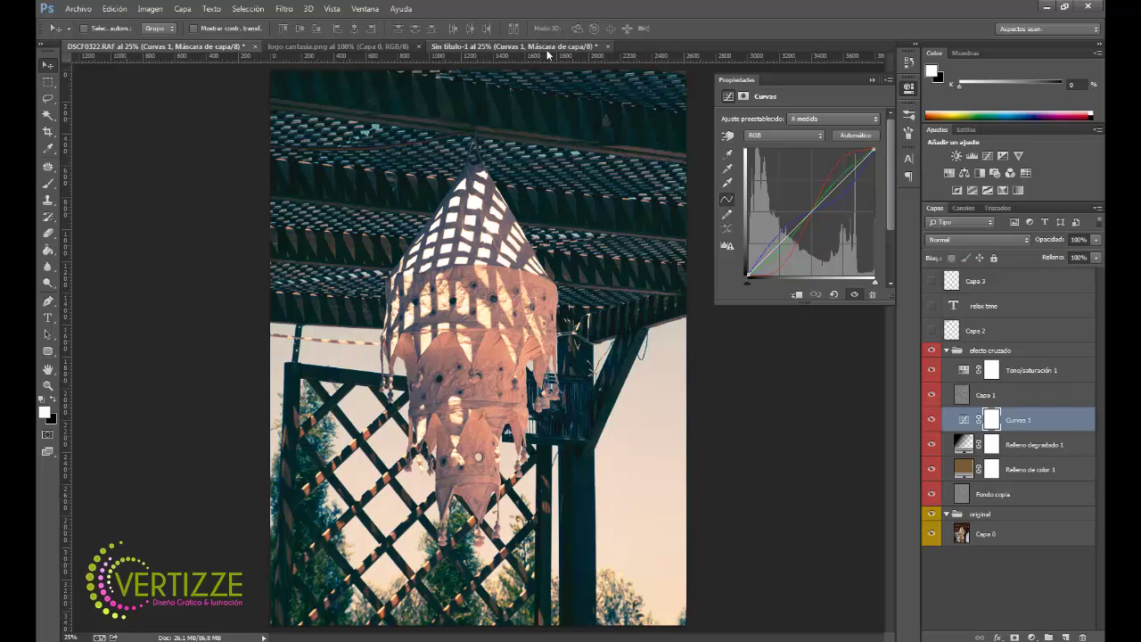
# Step: Bend the blue curve with highlights pulled down and shadows lifted, then close Properties
pyautogui.click(785, 135)
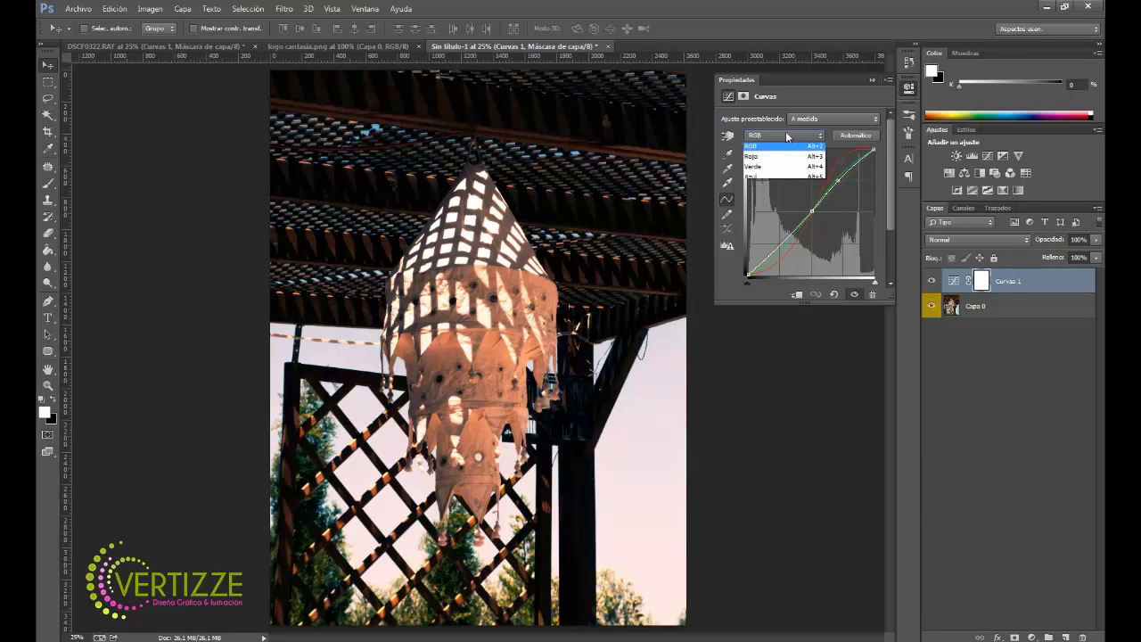
pyautogui.click(784, 178)
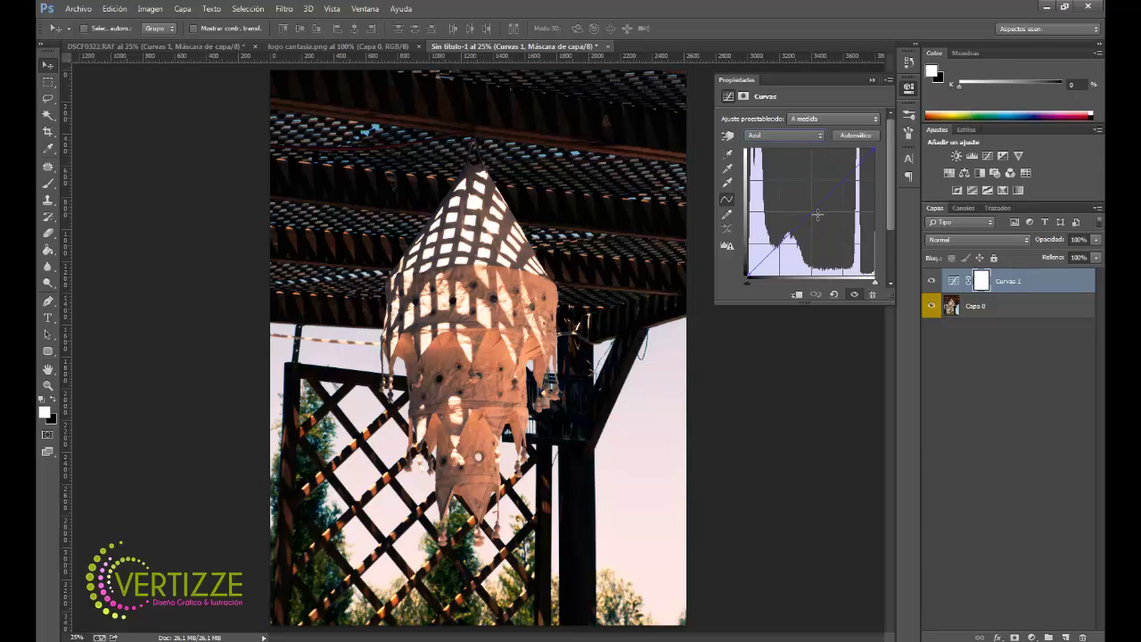
pyautogui.click(813, 219)
pyautogui.moveTo(847, 189); pyautogui.dragTo(851, 191)
pyautogui.moveTo(776, 253); pyautogui.dragTo(774, 241)
pyautogui.click(874, 80)
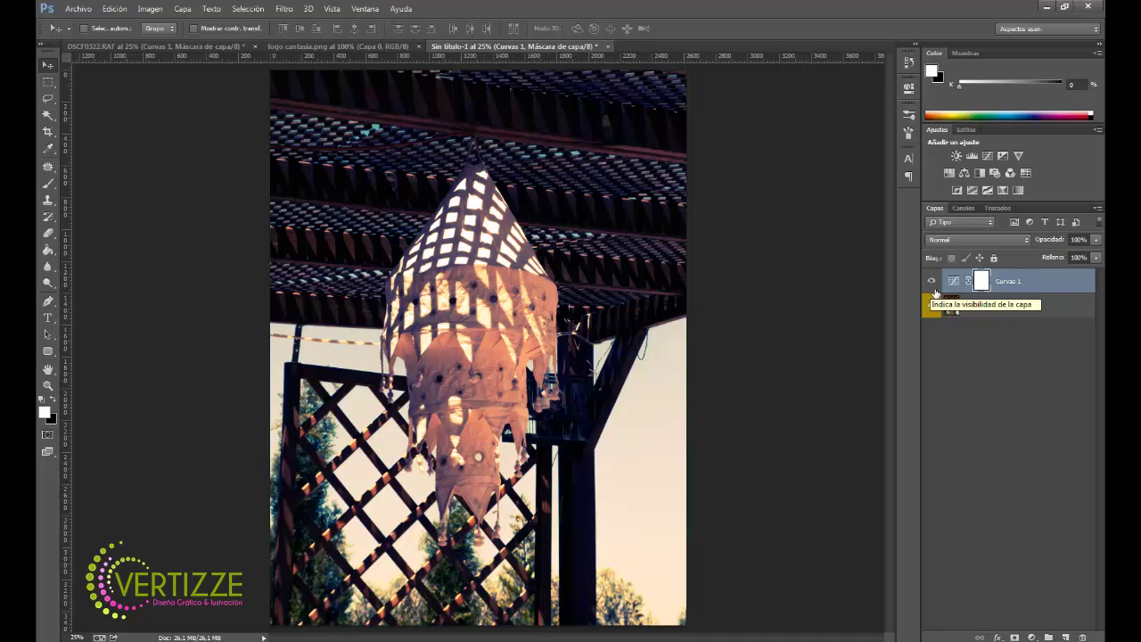
pyautogui.click(932, 281)
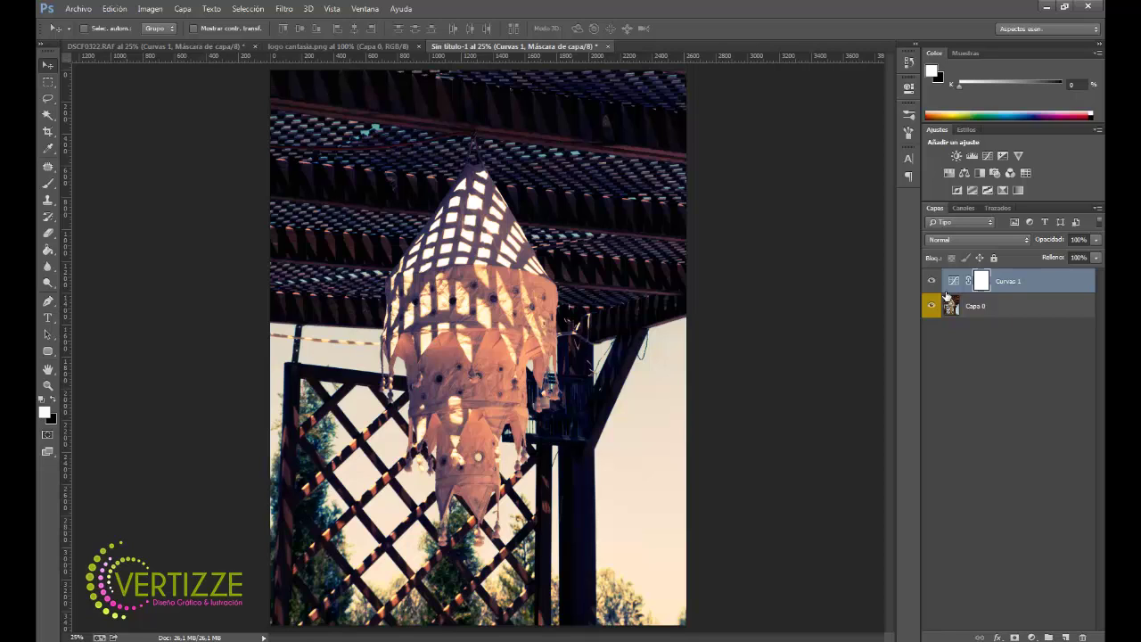
# Step: Group the Capa 0 photo layer and name the group Original
pyautogui.click(1007, 306)
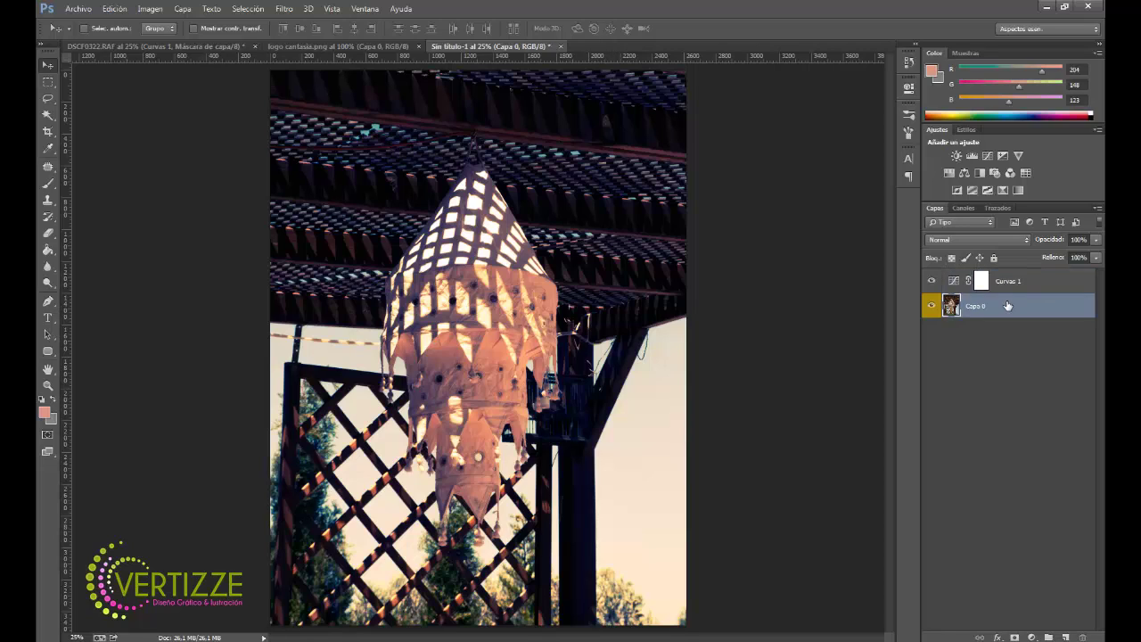
pyautogui.hotkey('ctrl', 'g')
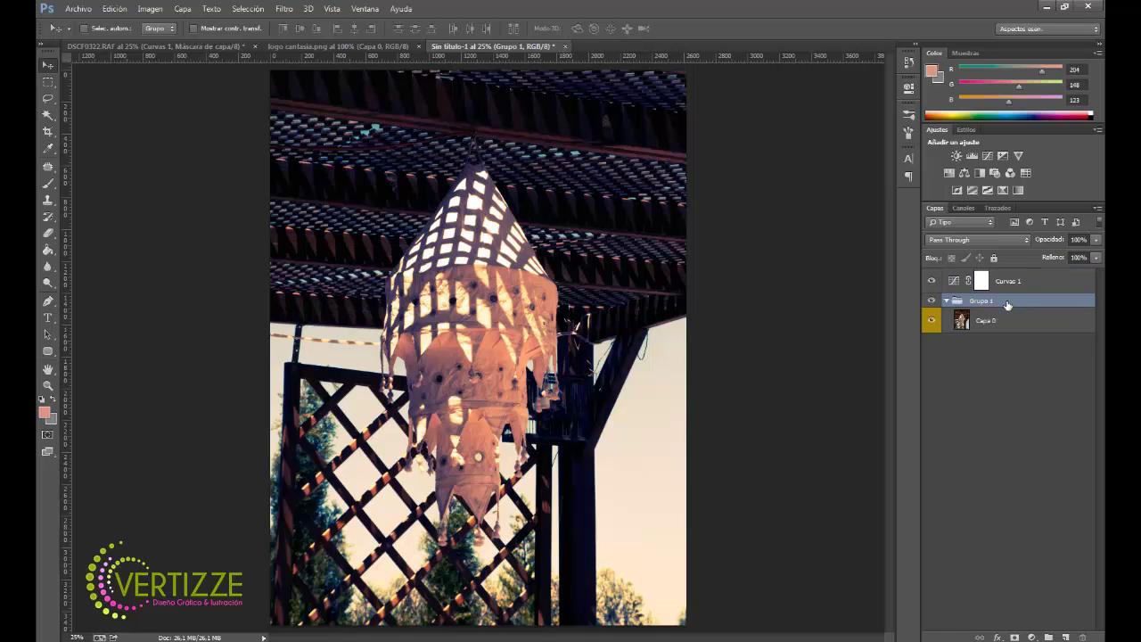
pyautogui.doubleClick(984, 301)
pyautogui.write('Original')
# Step: Group the Curvas 1 adjustment and name the group Ajustes
pyautogui.click(1029, 281)
pyautogui.hotkey('ctrl', 'g')
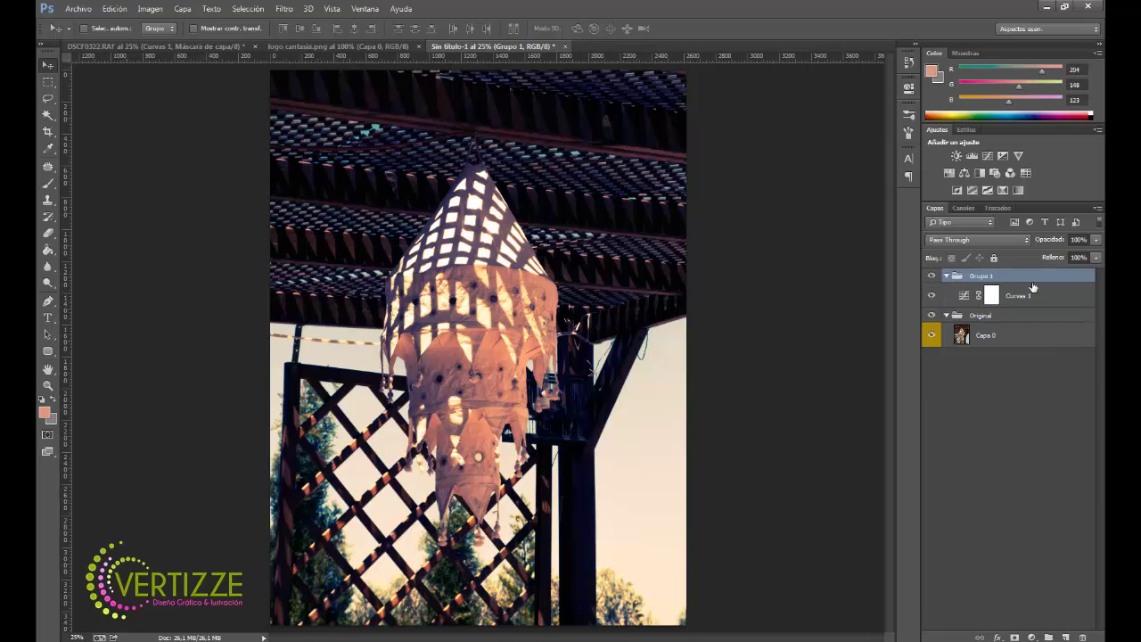
pyautogui.doubleClick(991, 277)
pyautogui.write('Ajustes')
pyautogui.press('Return')
# Step: Collapse both groups and toggle Ajustes on and off to compare the grading
pyautogui.click(950, 318)
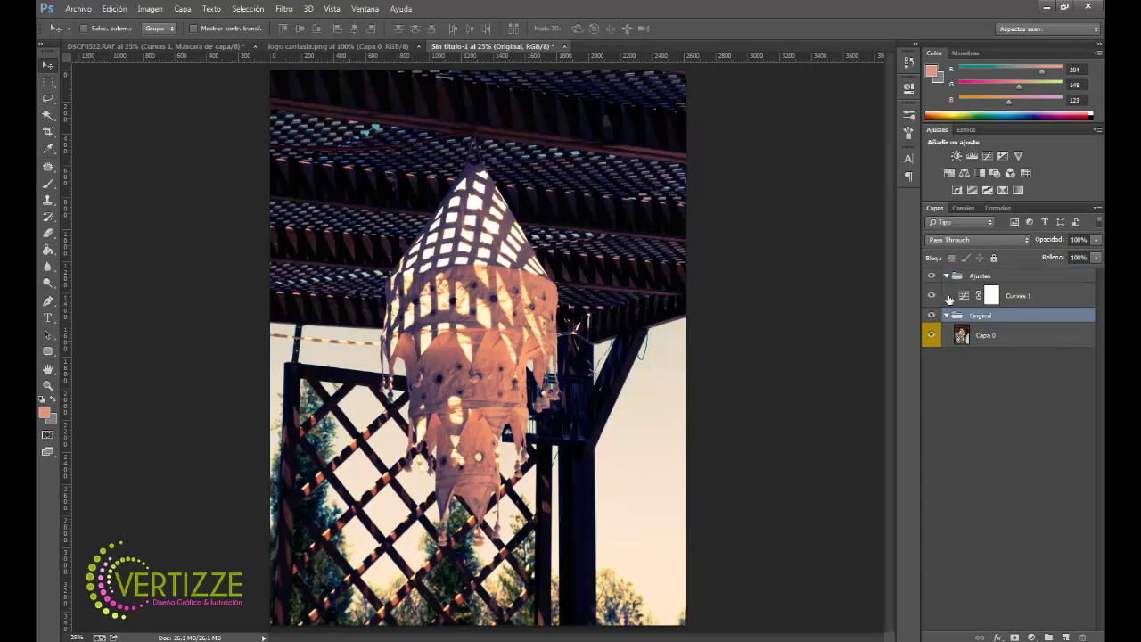
pyautogui.click(947, 316)
pyautogui.click(946, 275)
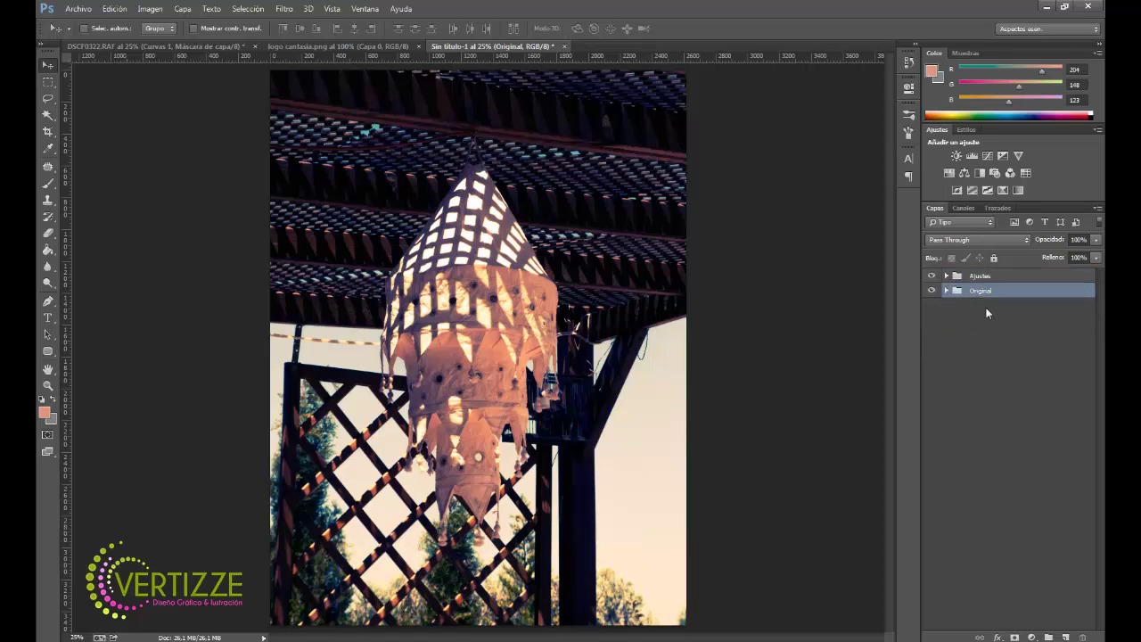
pyautogui.click(931, 276)
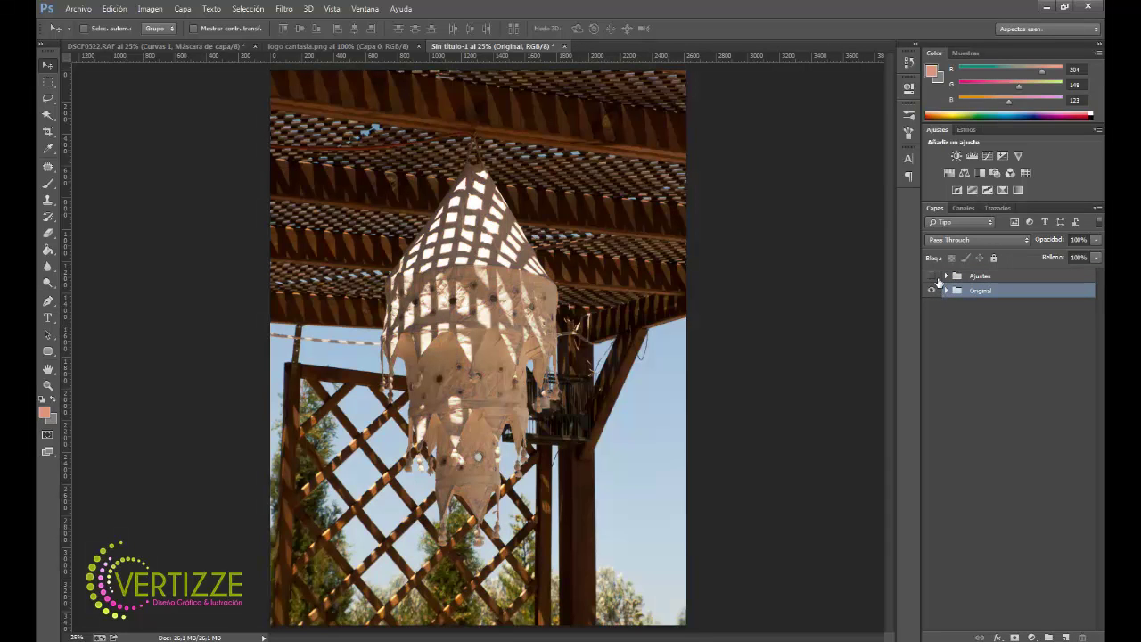
pyautogui.click(936, 279)
pyautogui.click(937, 279)
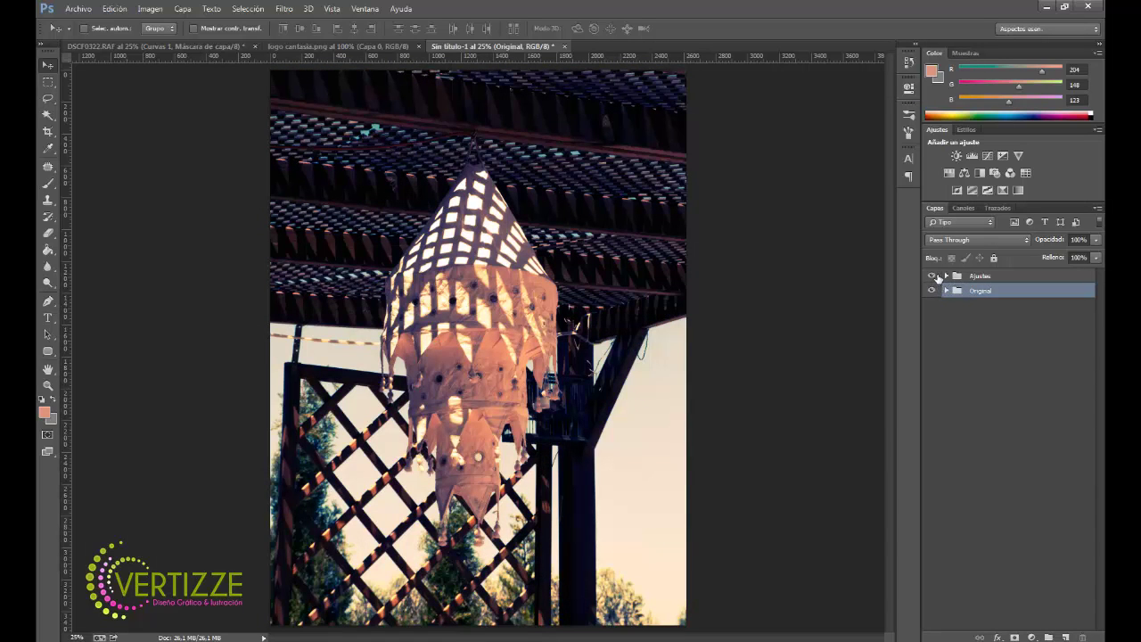
pyautogui.click(936, 278)
pyautogui.click(937, 279)
# Step: Label Ajustes red and Original green, then expand both groups again
pyautogui.rightClick(936, 279)
pyautogui.click(923, 333)
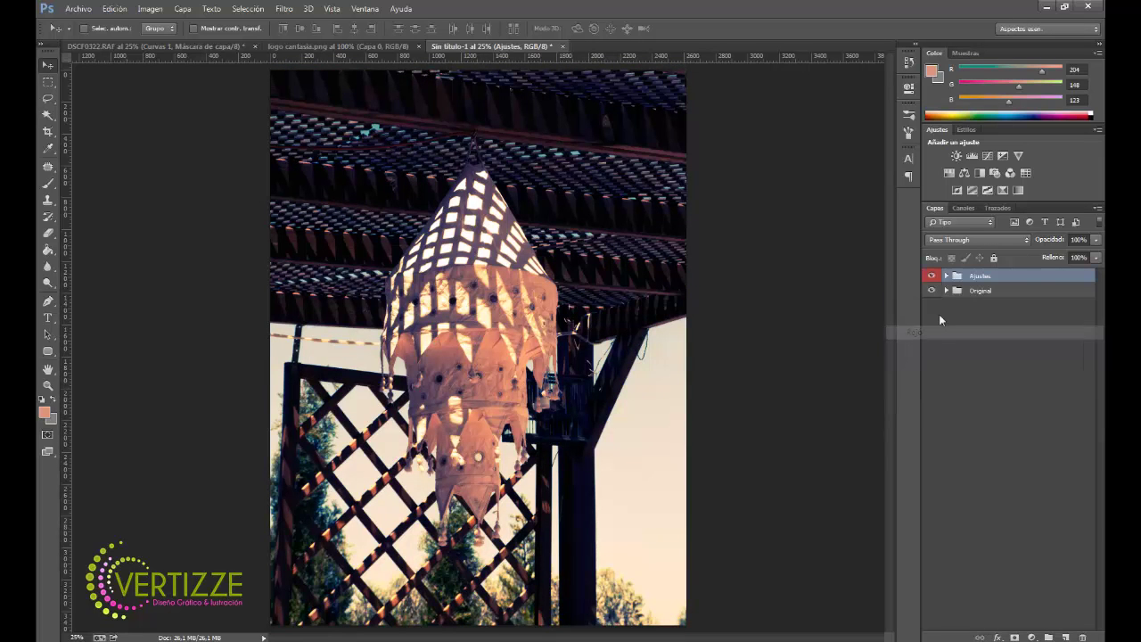
pyautogui.rightClick(1025, 288)
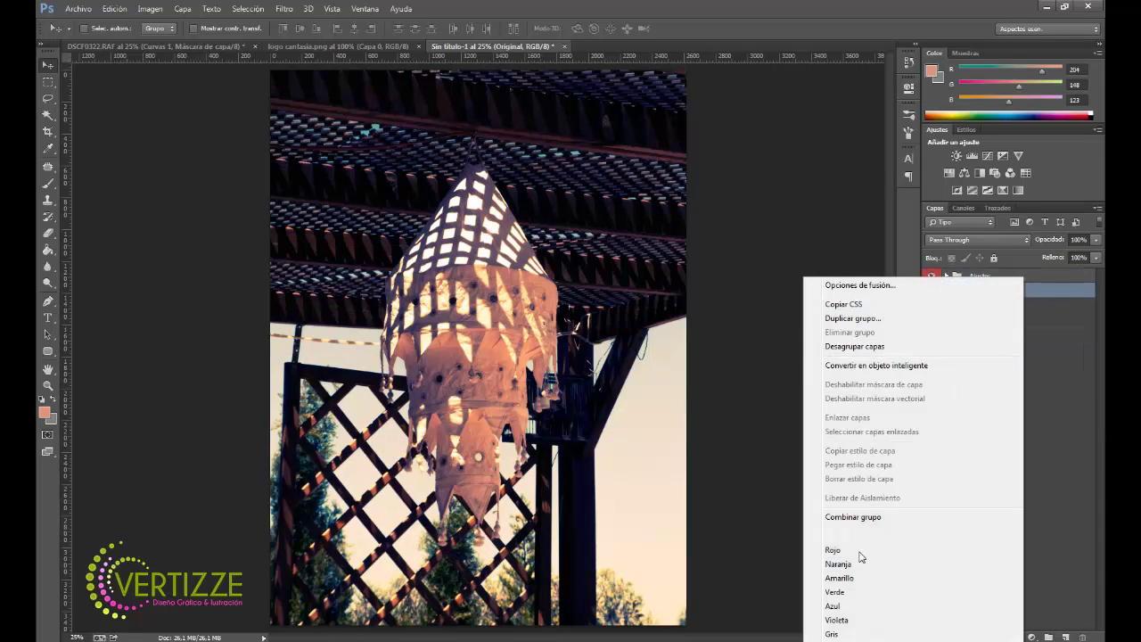
pyautogui.click(846, 592)
pyautogui.click(1004, 403)
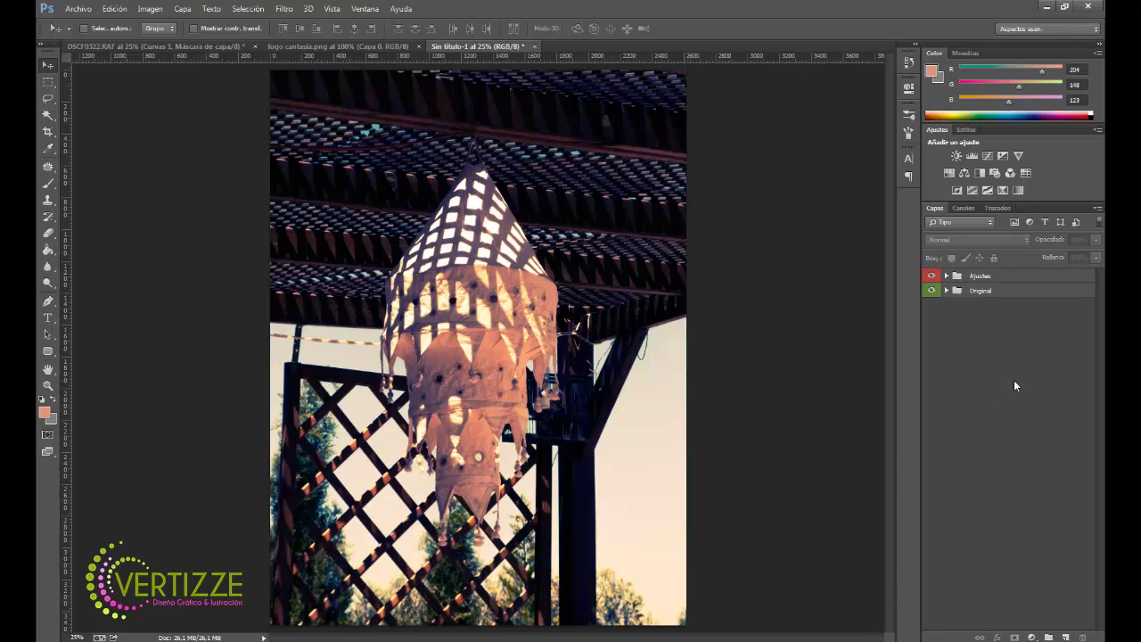
pyautogui.click(948, 278)
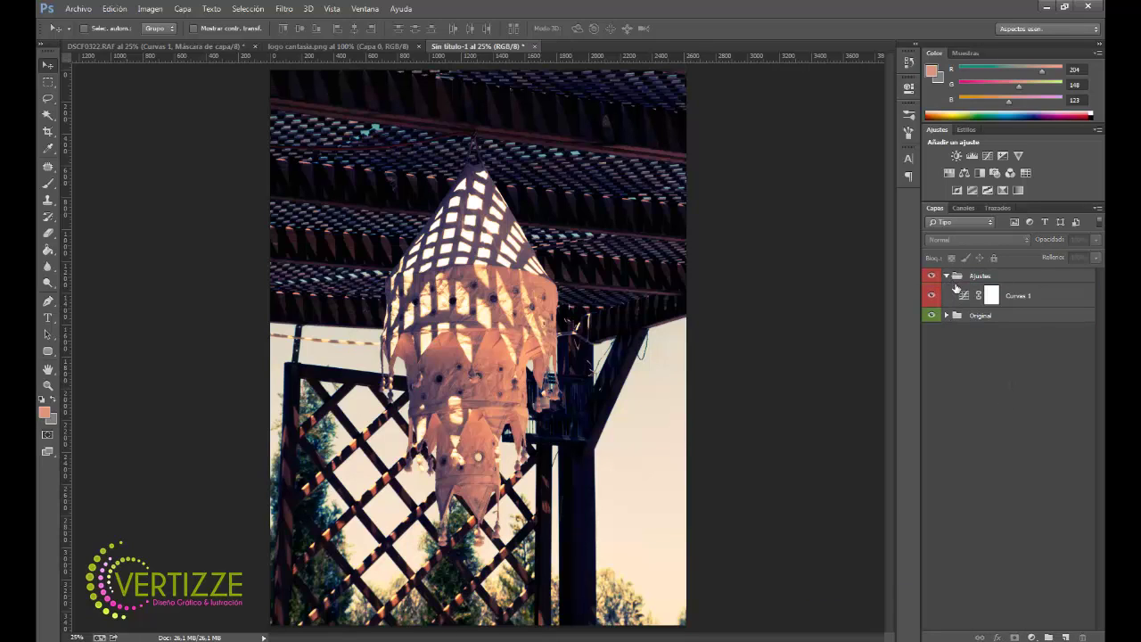
pyautogui.click(947, 316)
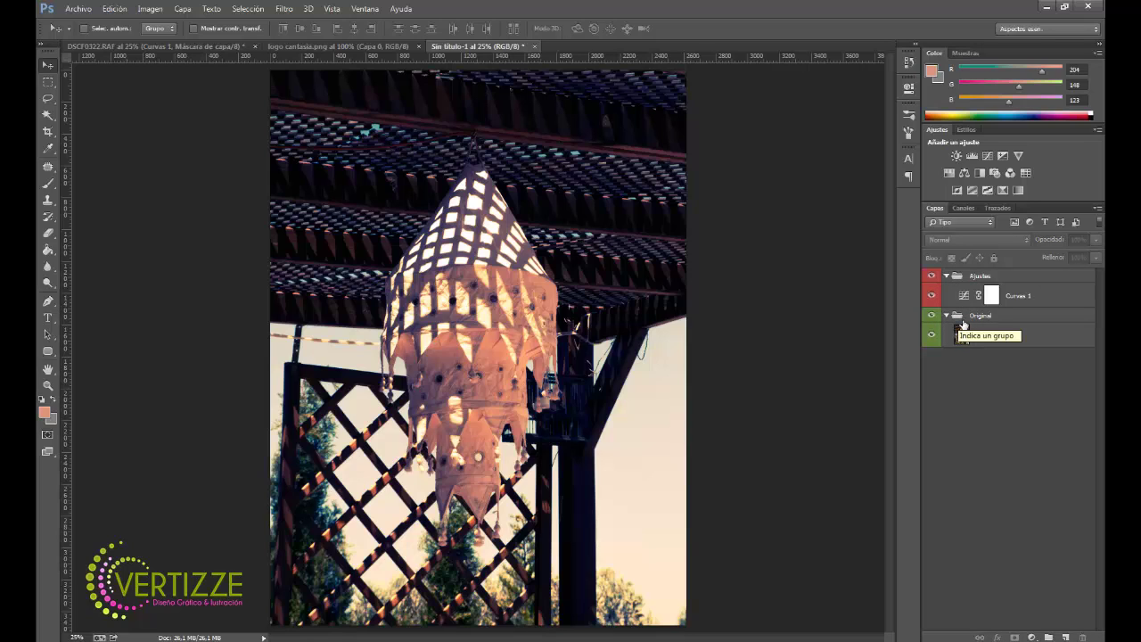
# Step: Duplicate Capa 0 above the Original group and apply a 5,0-pixel Paso alto filter to it
pyautogui.moveTo(1023, 341); pyautogui.dragTo(1072, 636)
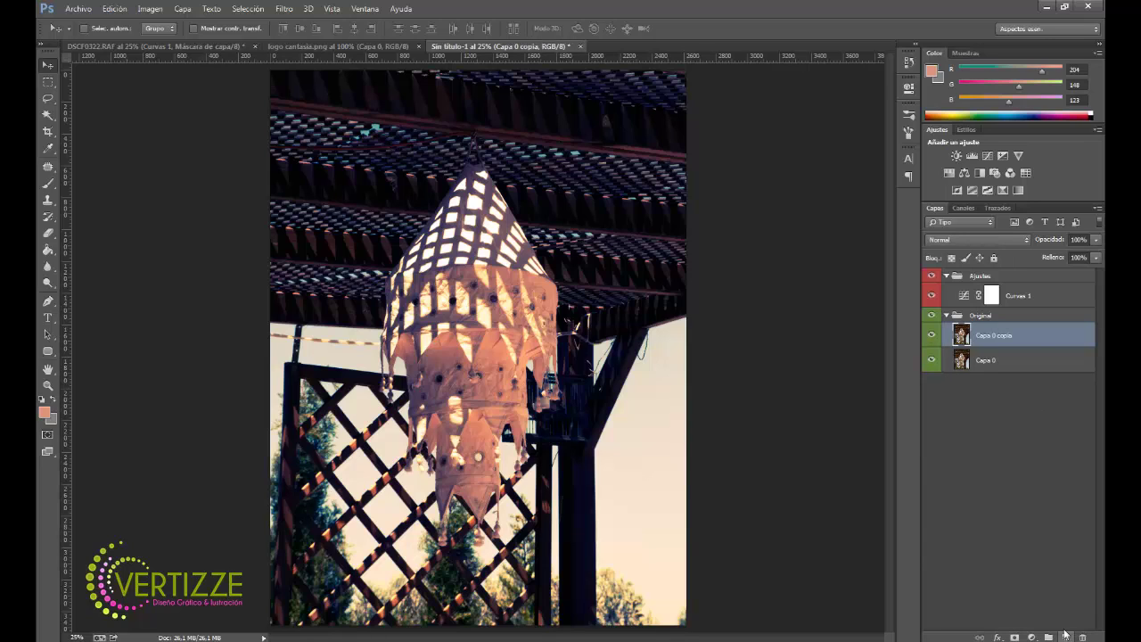
pyautogui.moveTo(1041, 336); pyautogui.dragTo(1041, 312)
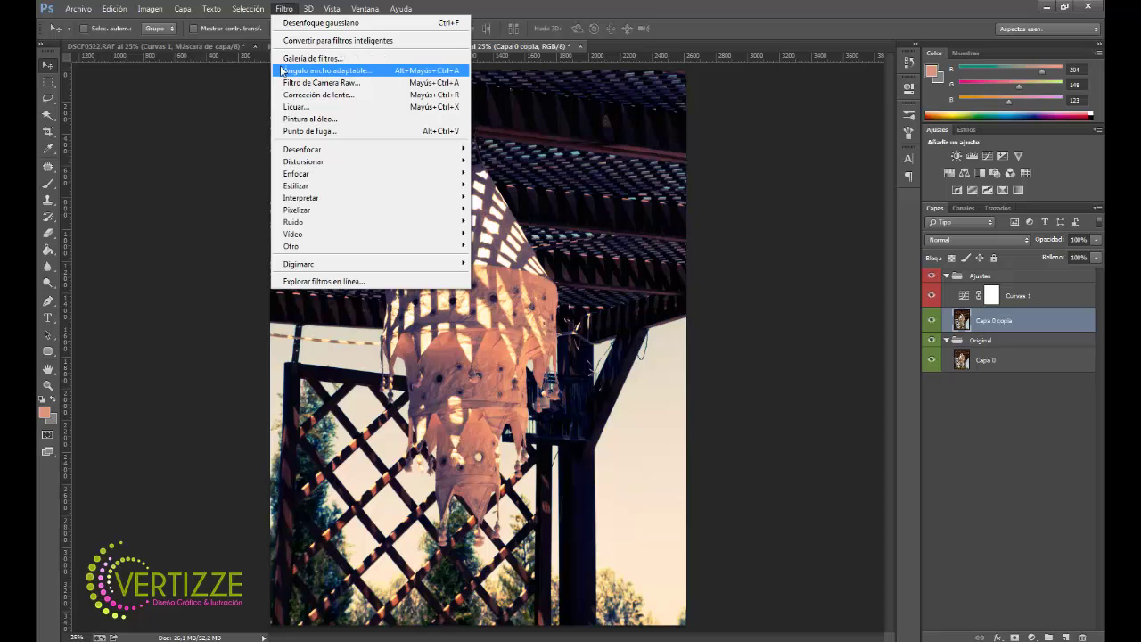
pyautogui.moveTo(292, 246)
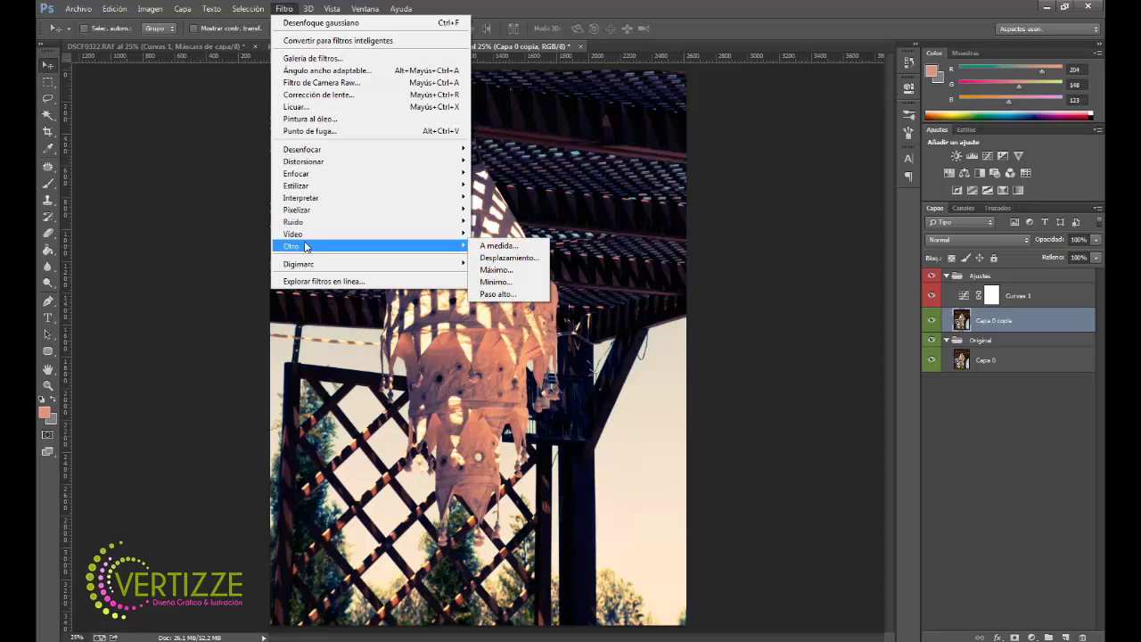
pyautogui.click(510, 294)
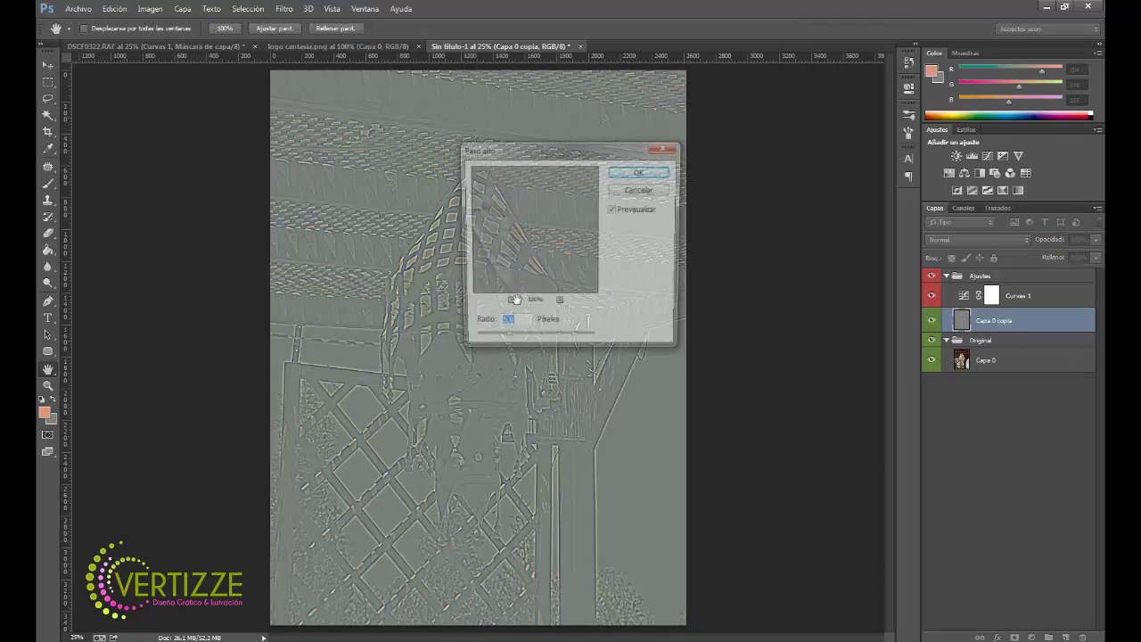
pyautogui.moveTo(563, 145); pyautogui.dragTo(691, 139)
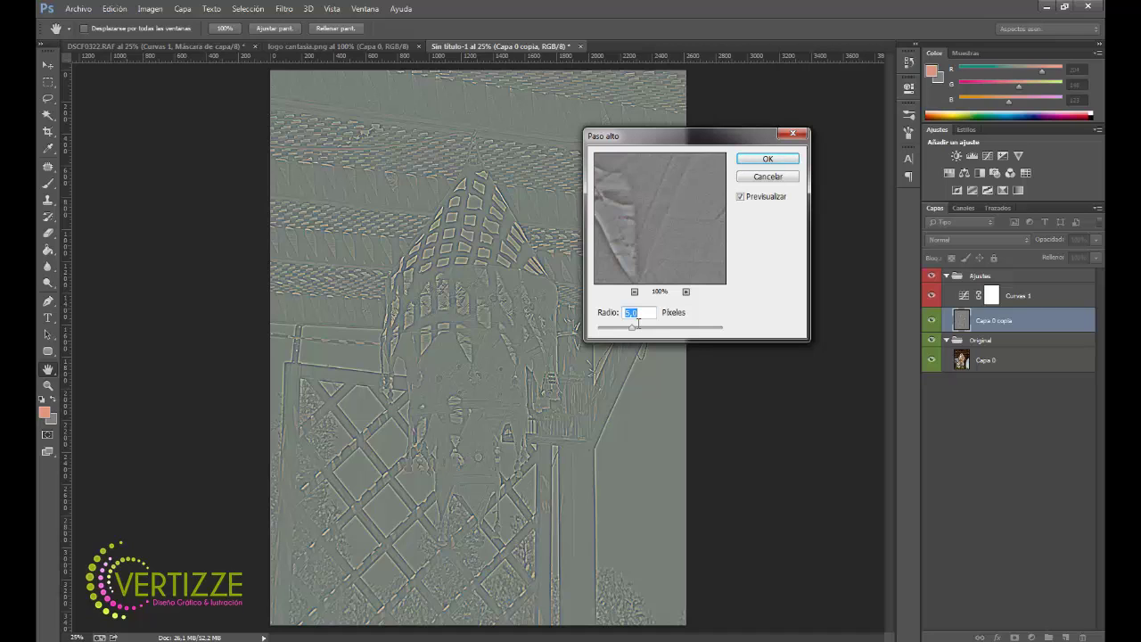
pyautogui.click(761, 161)
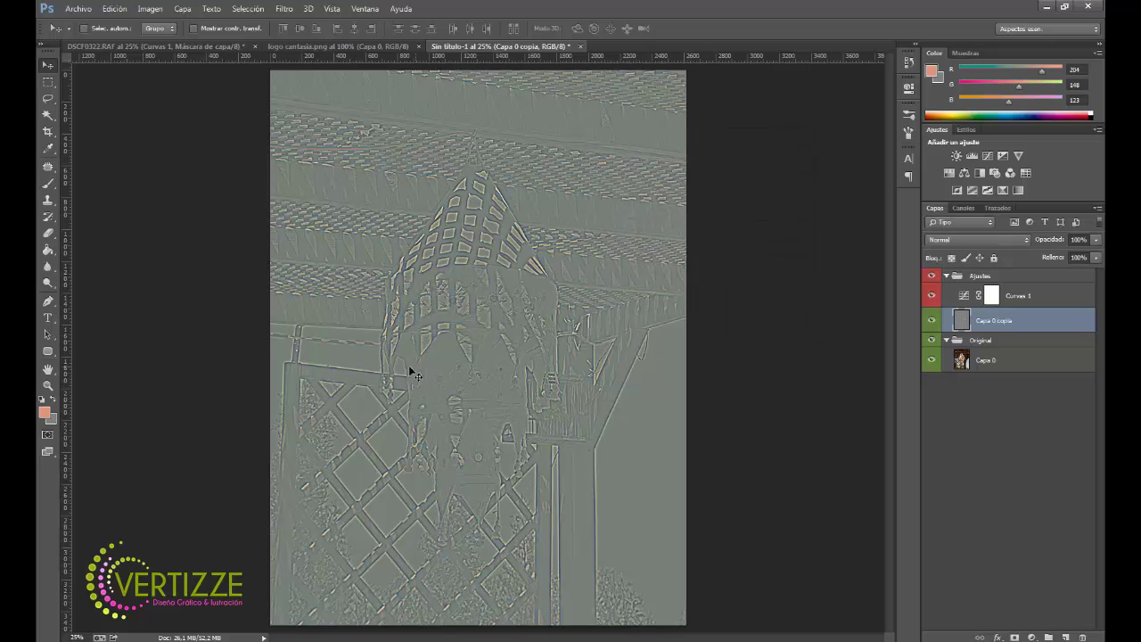
# Step: Check the Fondo copia blend settings in the DSCF0322.RAF reference, then return to Sin título-1
pyautogui.click(211, 46)
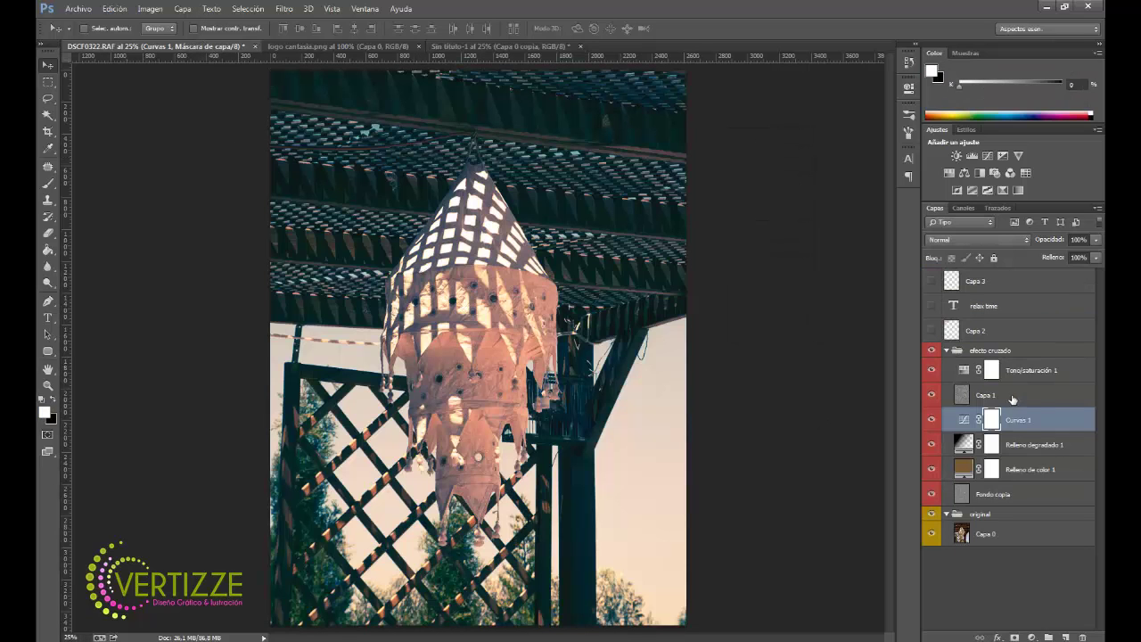
pyautogui.click(1037, 497)
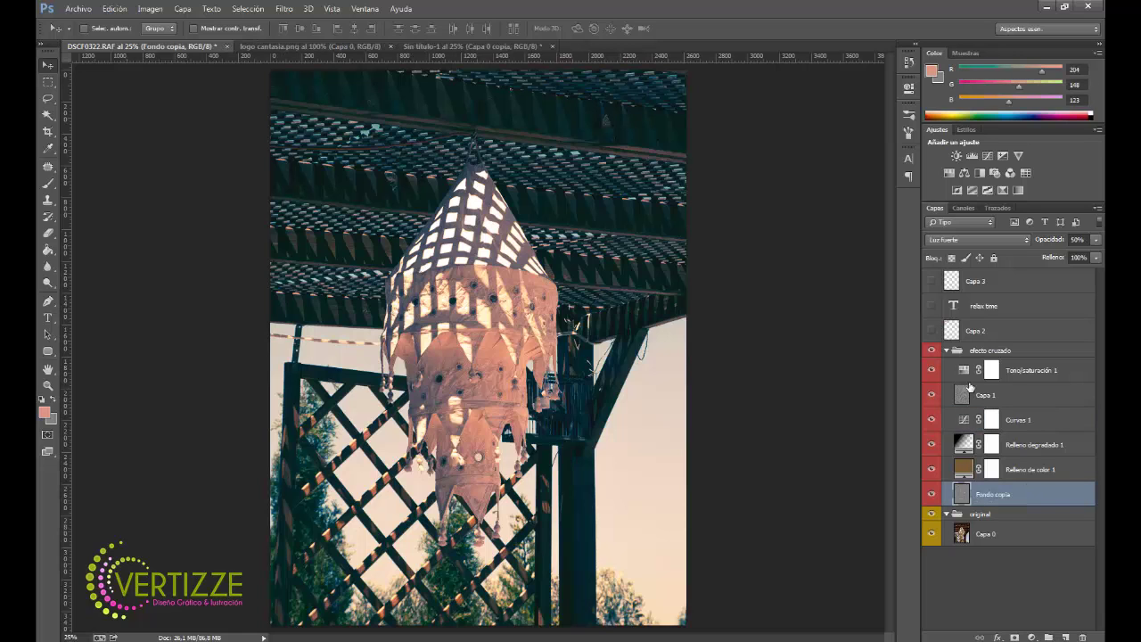
pyautogui.click(490, 46)
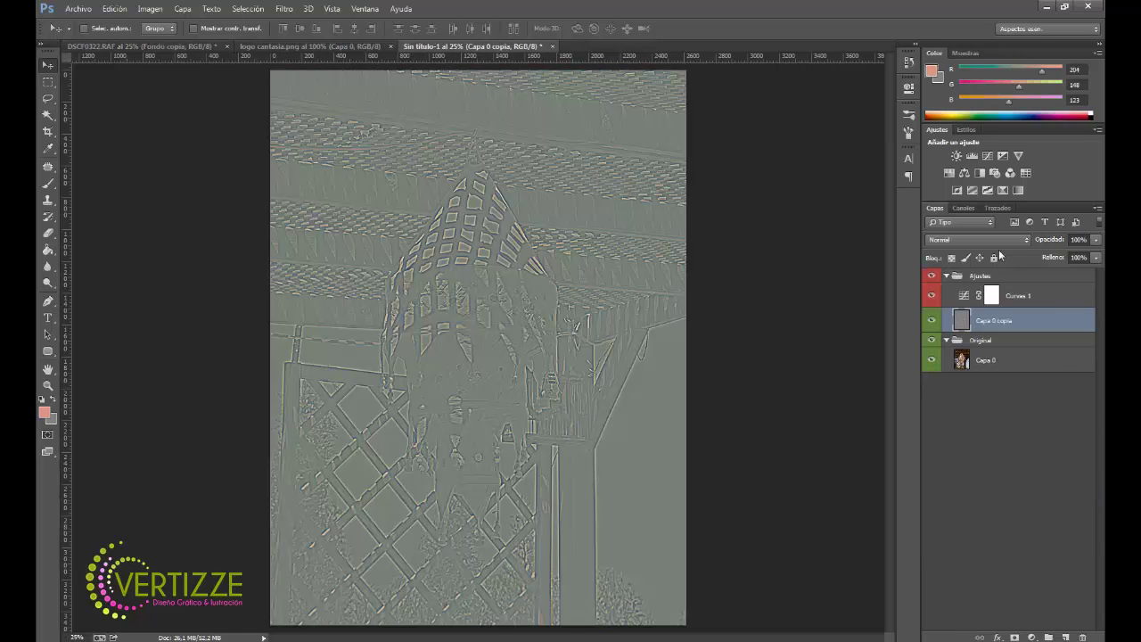
# Step: Blend Capa 0 copia in Luz fuerte at 72% opacity and make it visible
pyautogui.click(1000, 239)
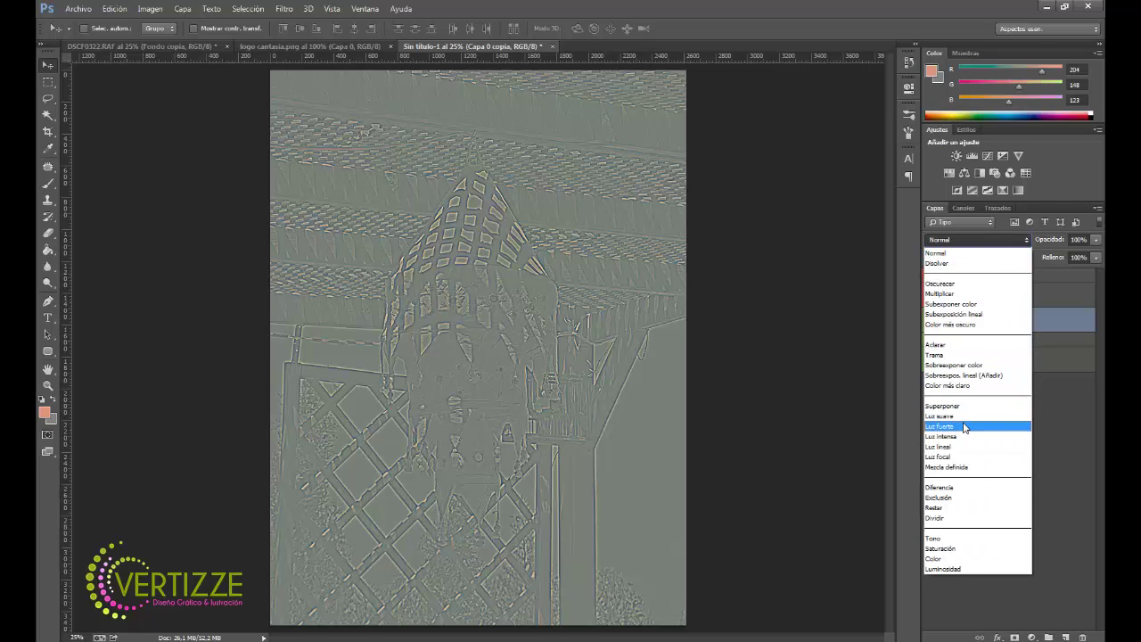
pyautogui.click(962, 426)
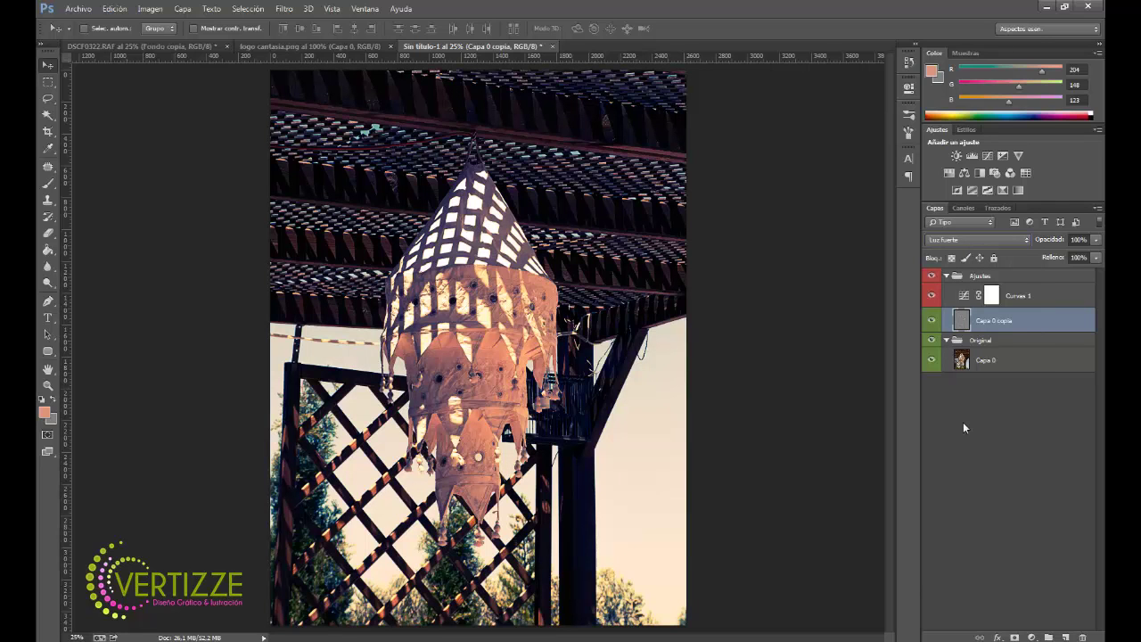
pyautogui.click(1096, 258)
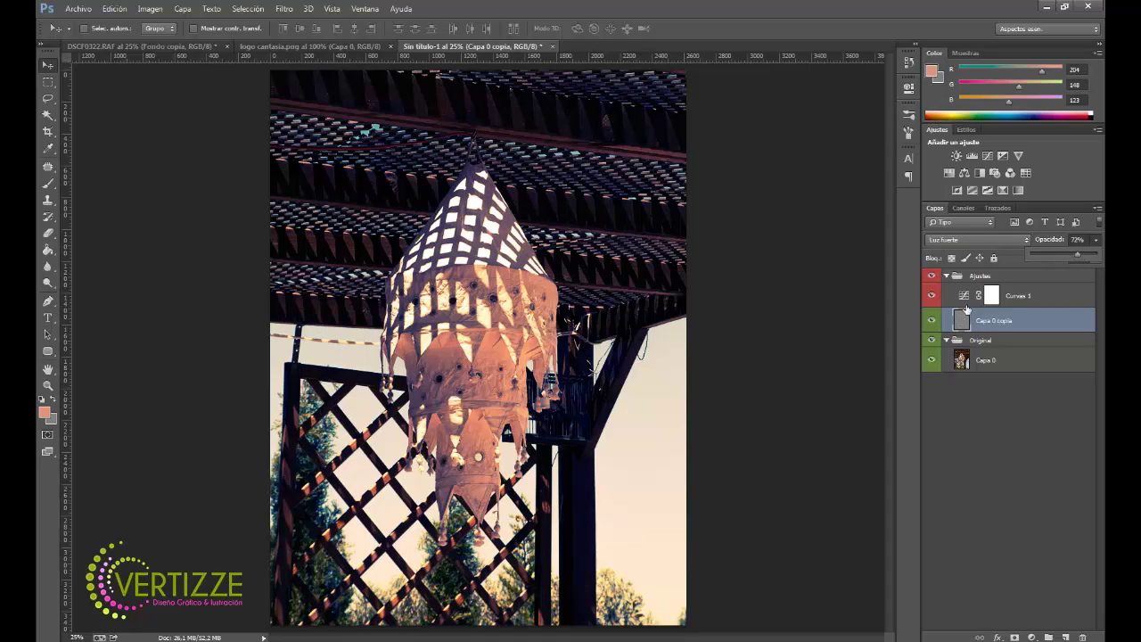
pyautogui.click(942, 323)
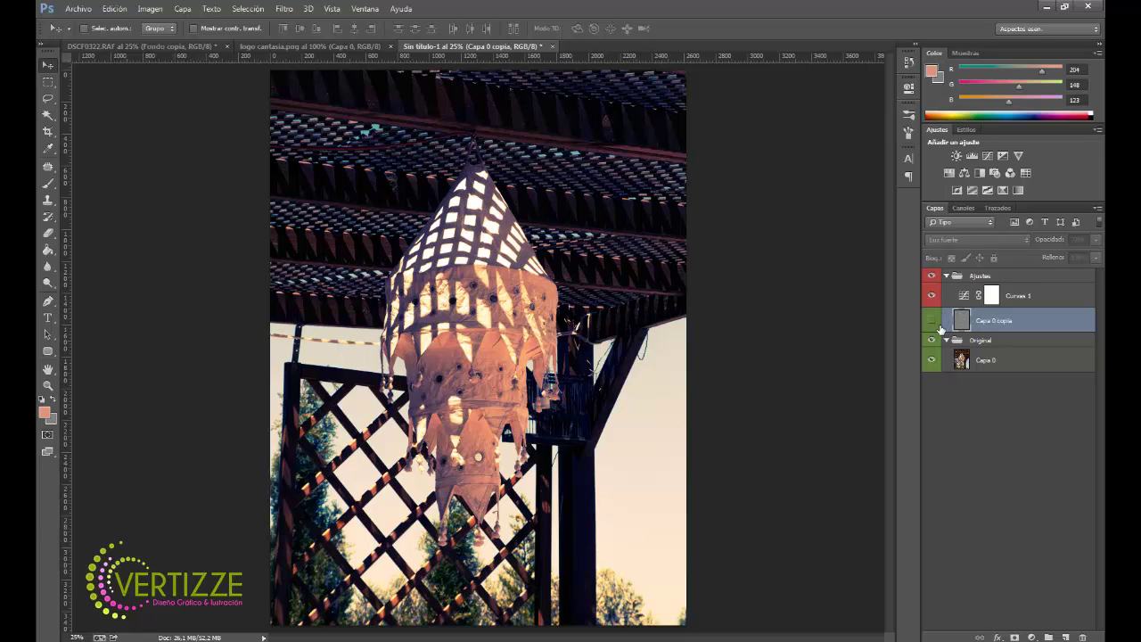
pyautogui.click(940, 324)
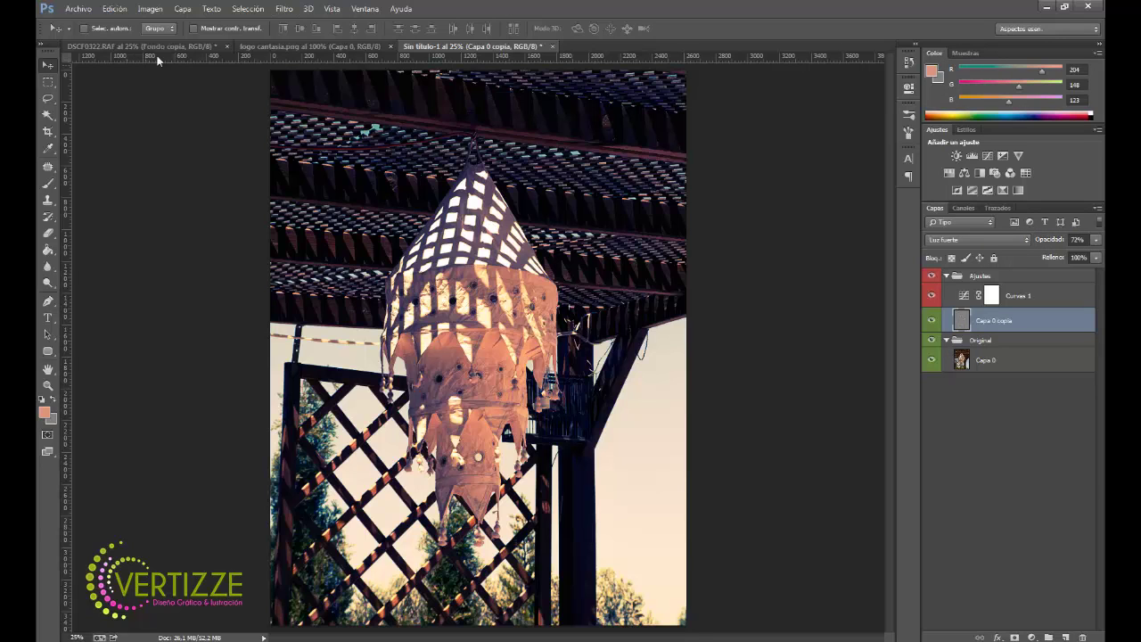
# Step: Inspect the reference's Relleno de color 1 blend settings, then return to Sin título-1
pyautogui.click(188, 48)
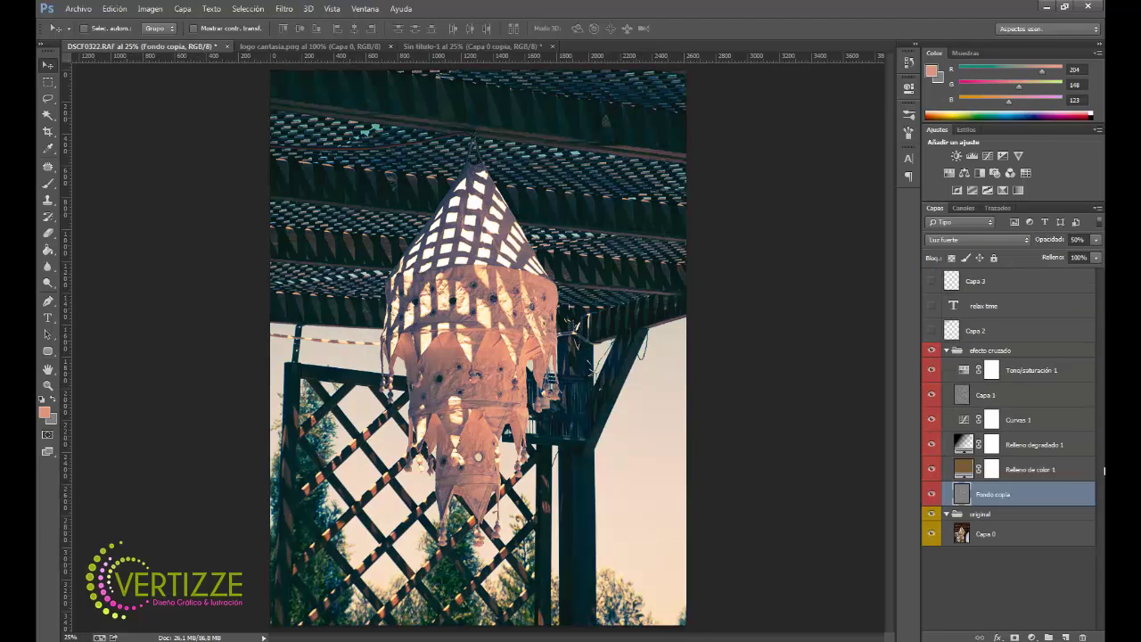
pyautogui.click(1060, 474)
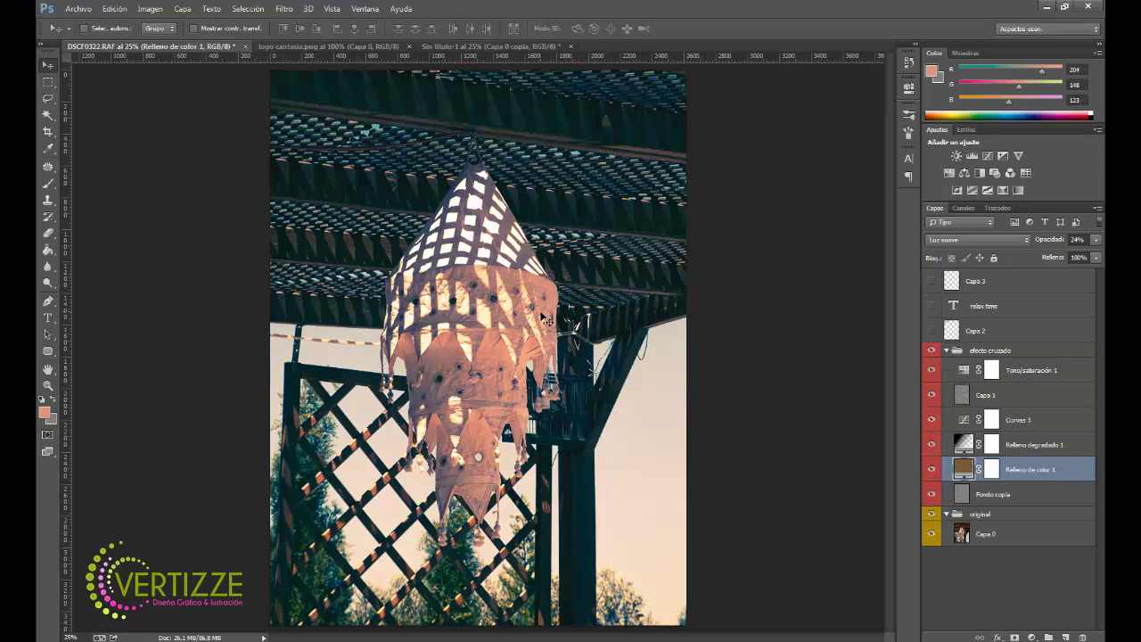
pyautogui.click(513, 49)
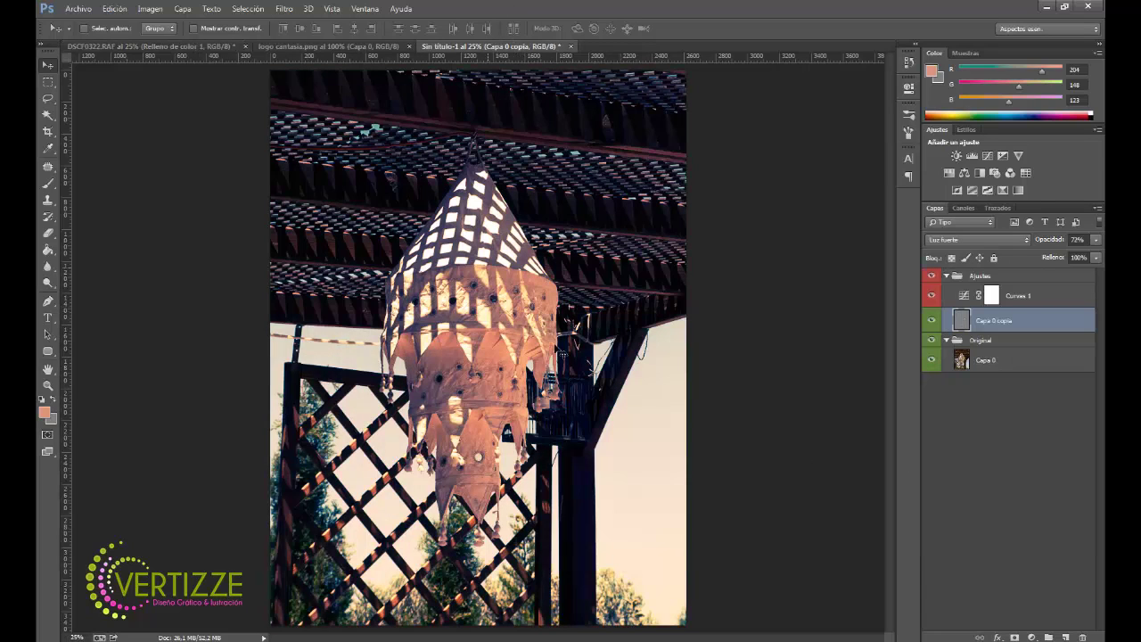
# Step: Add a Color uniforme fill layer in brown 725c38
pyautogui.click(1031, 637)
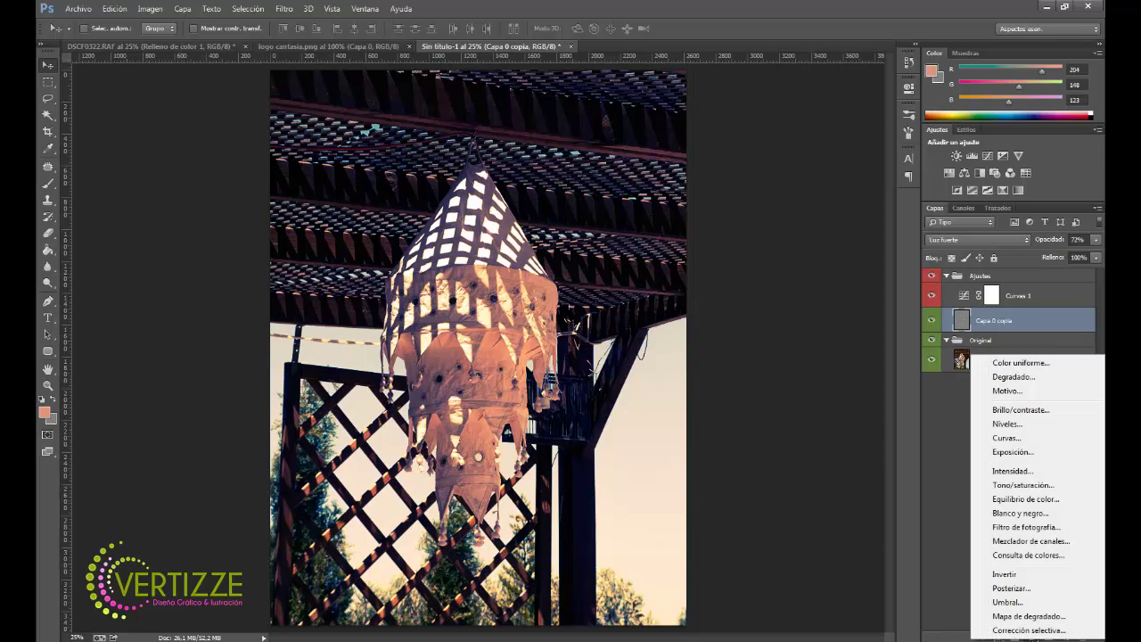
pyautogui.click(1016, 363)
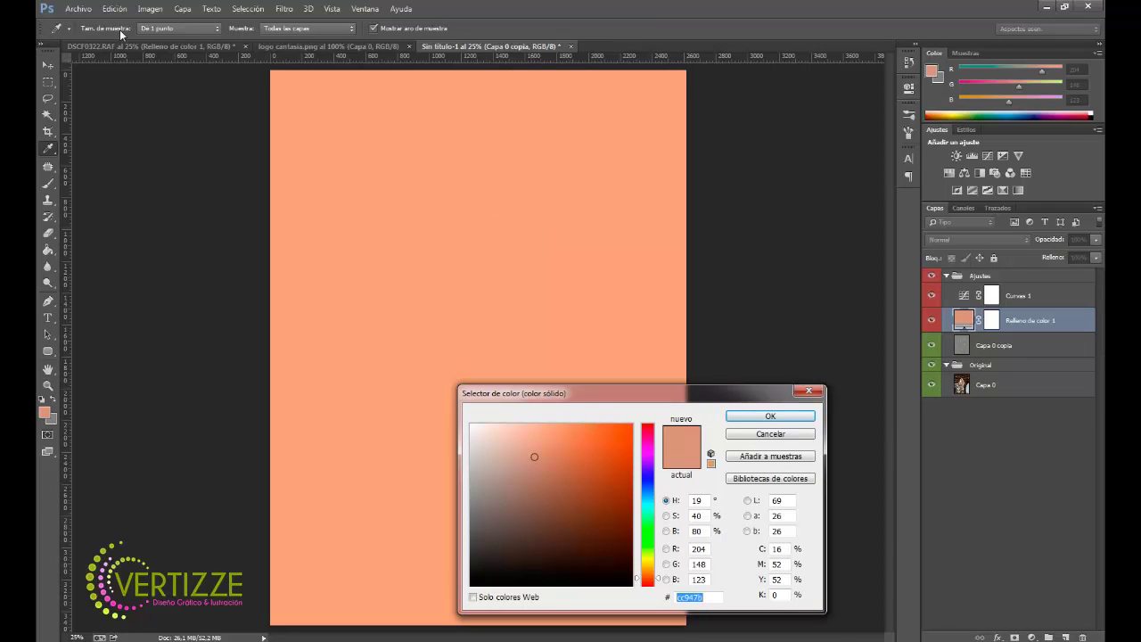
pyautogui.click(146, 51)
pyautogui.click(562, 509)
pyautogui.click(567, 498)
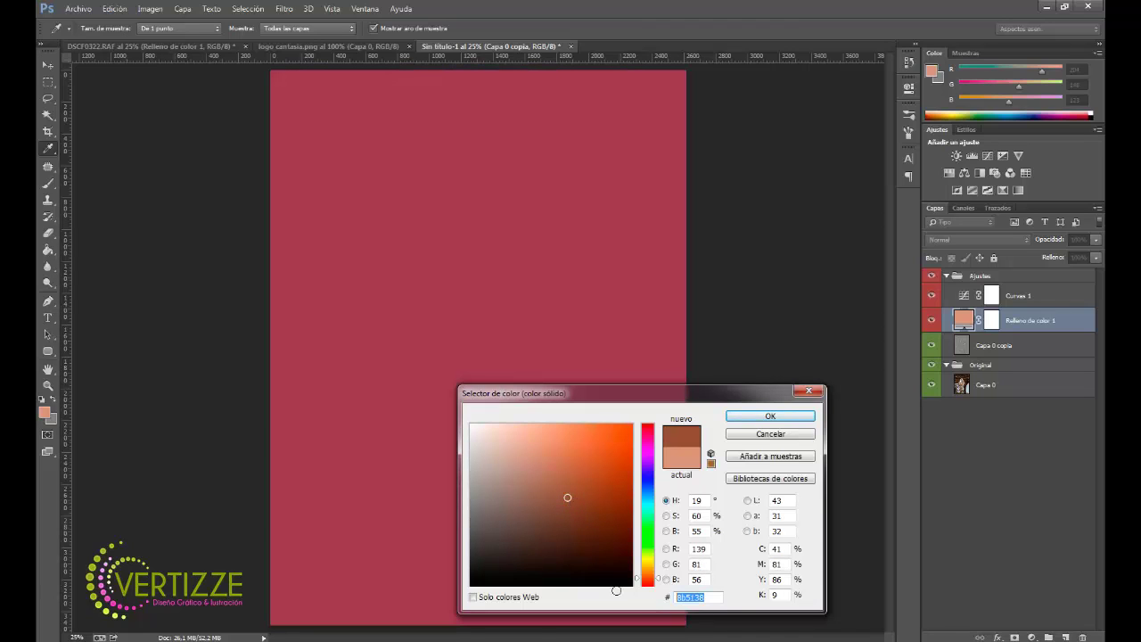
pyautogui.write('7')
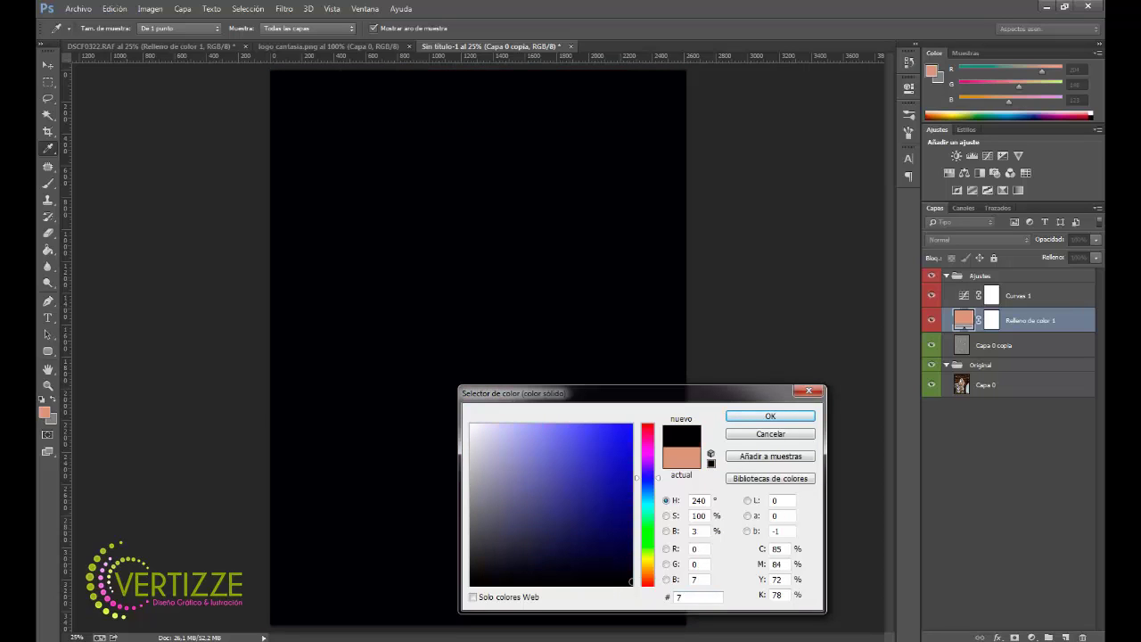
pyautogui.write('25c')
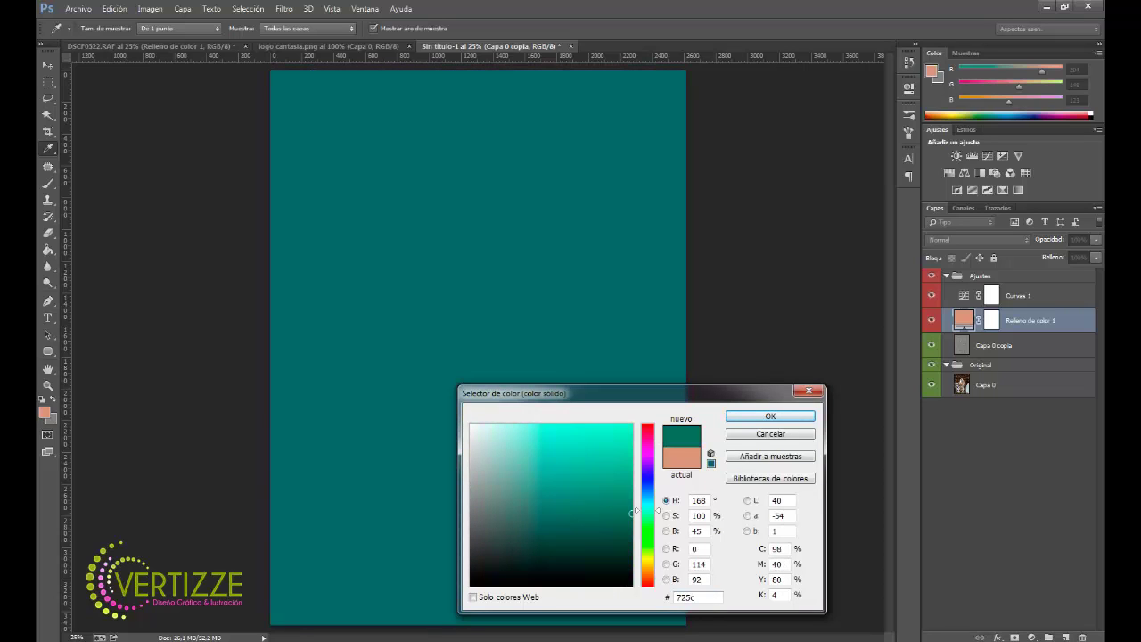
pyautogui.write('38')
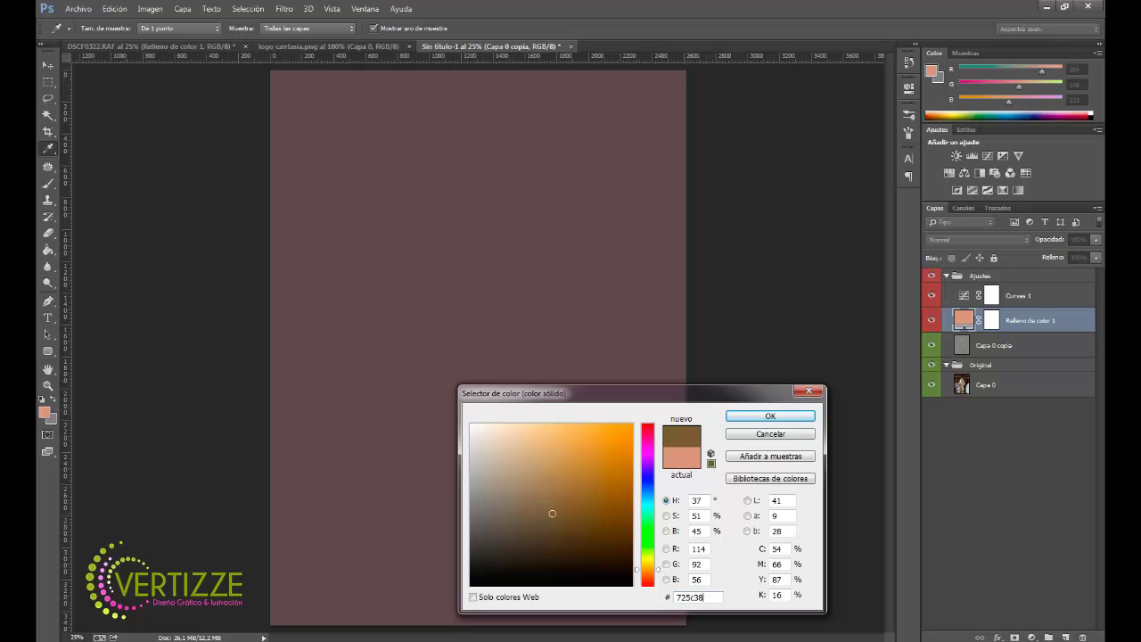
pyautogui.click(804, 416)
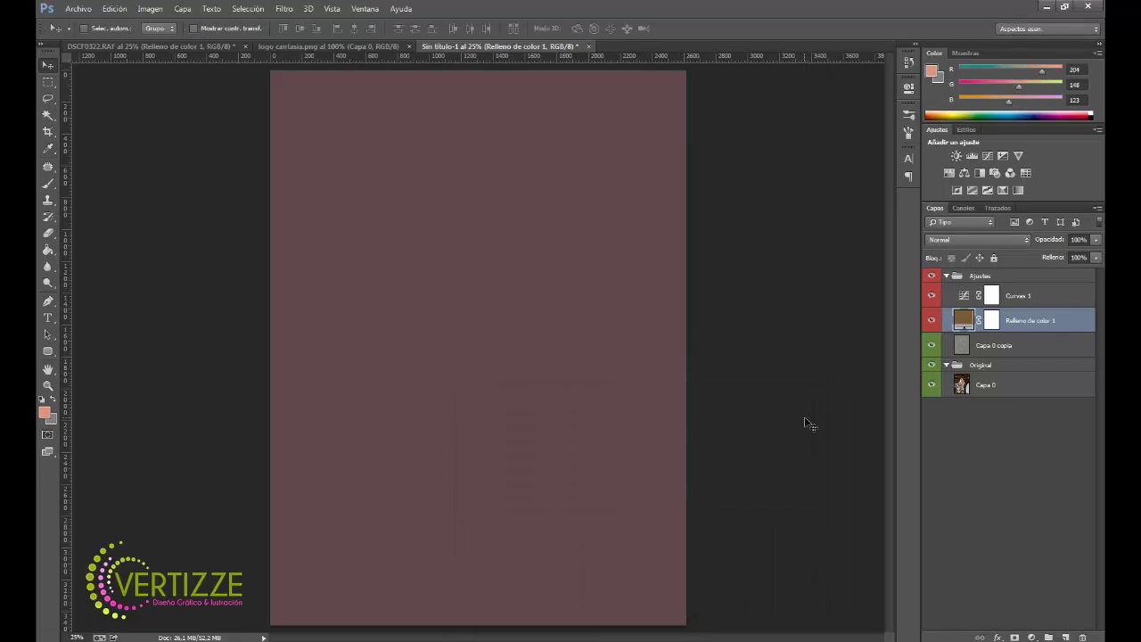
# Step: Blend the brown fill layer in Luz suave at about 31% opacity
pyautogui.click(999, 240)
pyautogui.click(949, 415)
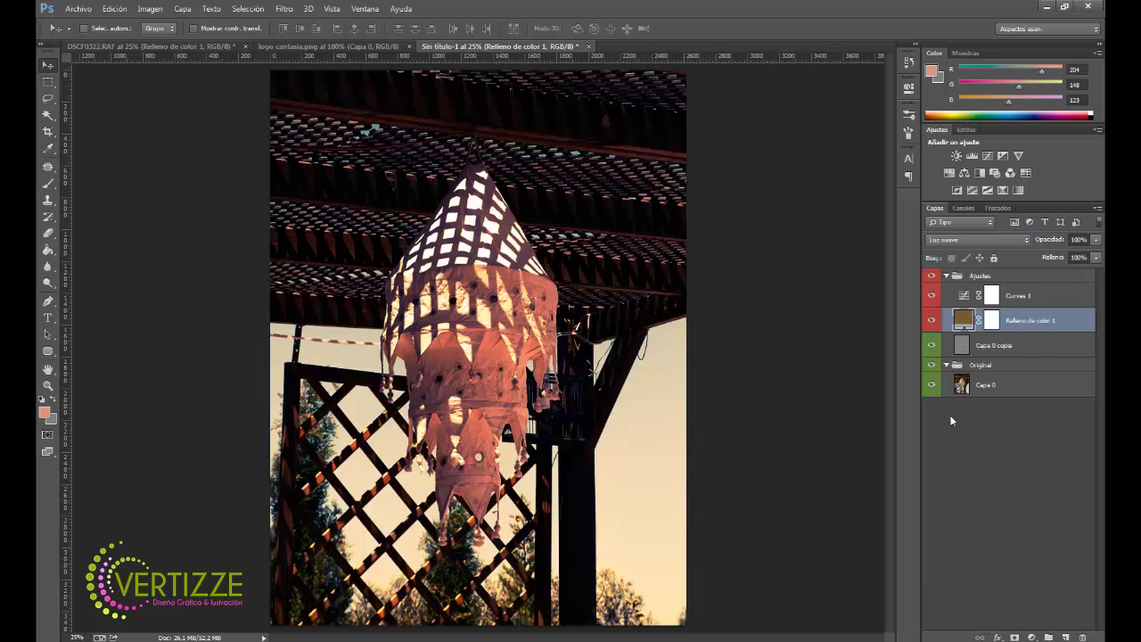
pyautogui.click(1095, 240)
pyautogui.moveTo(1065, 254); pyautogui.dragTo(1053, 255)
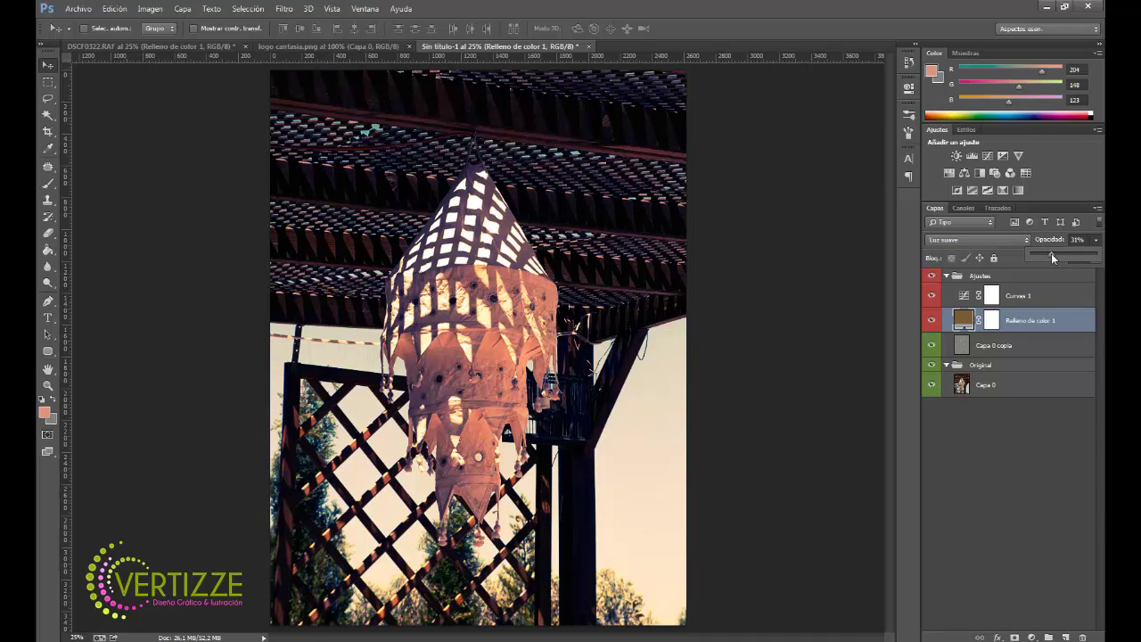
pyautogui.click(931, 322)
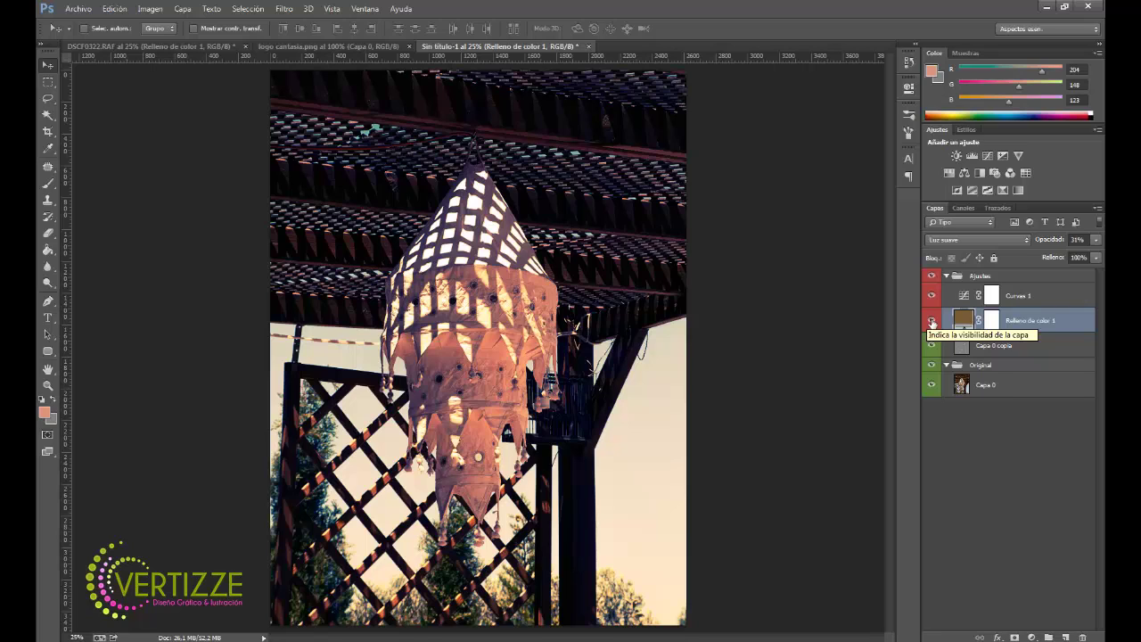
# Step: Select Curvas 1 and check the reference's Capa 1 blend settings before returning
pyautogui.click(1032, 296)
pyautogui.click(186, 48)
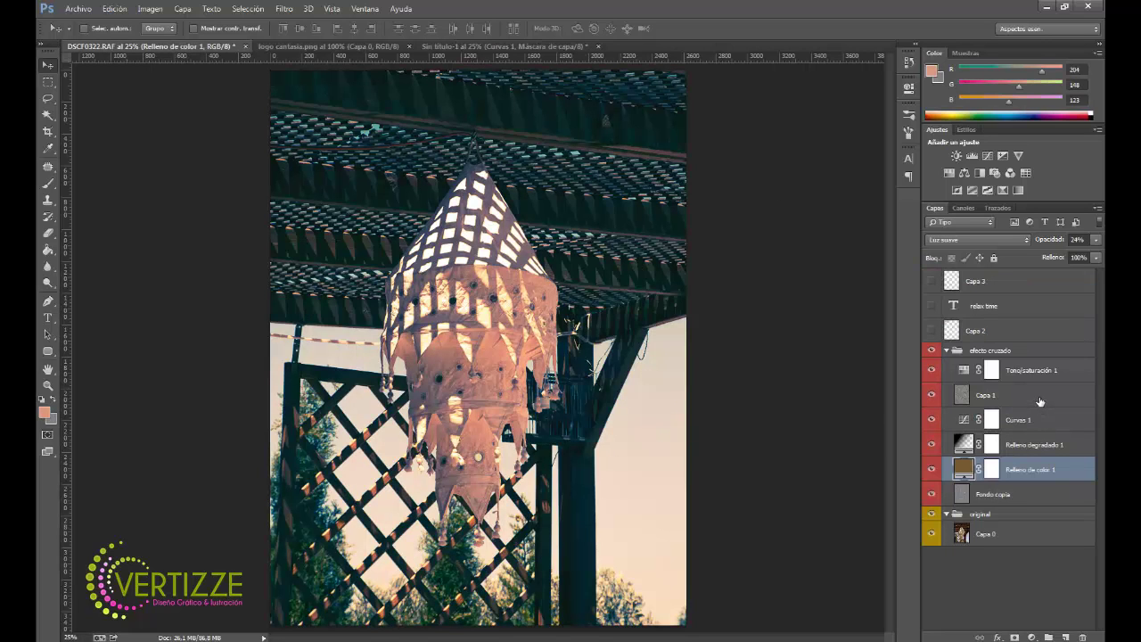
pyautogui.click(1039, 401)
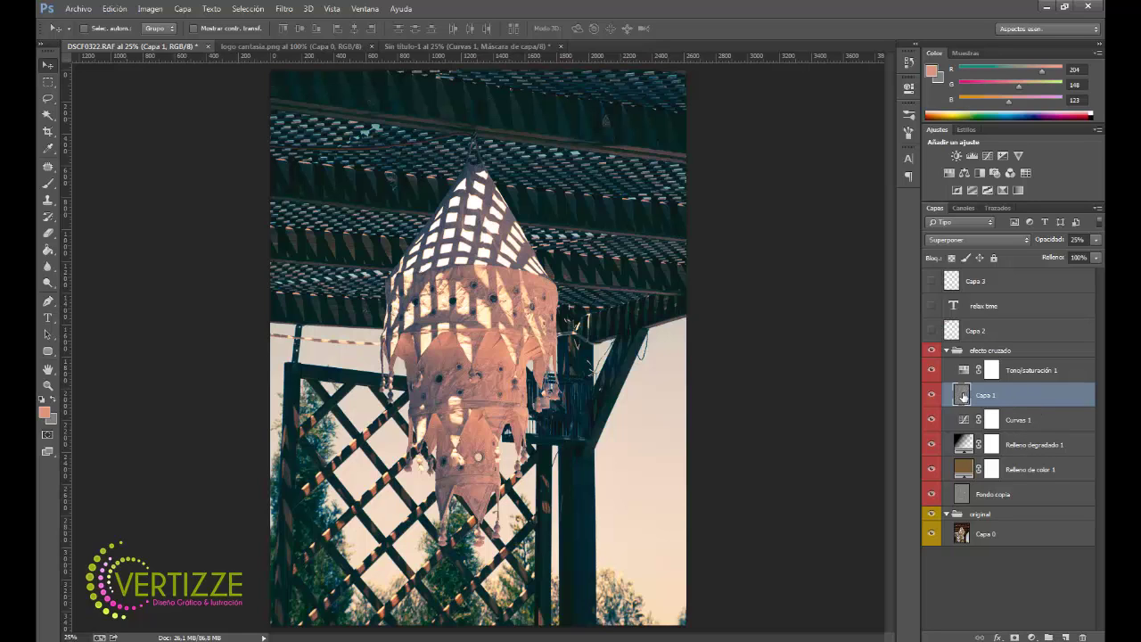
pyautogui.click(421, 47)
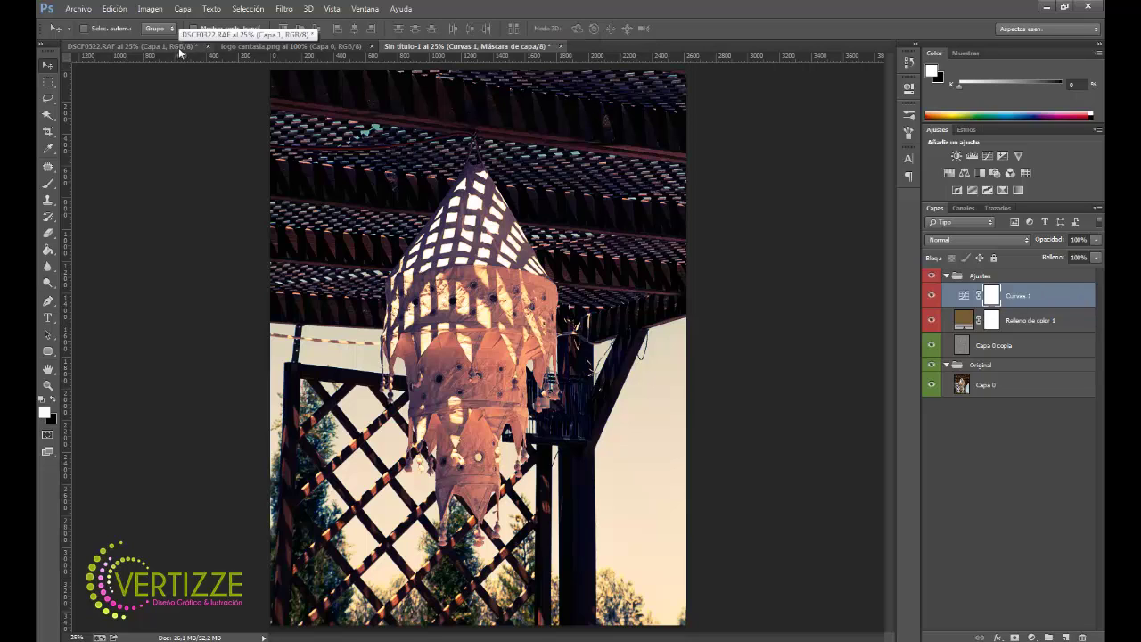
# Step: Create Capa 1 above Curvas 1 and paint-bucket fill it with grey 808080
pyautogui.click(1065, 637)
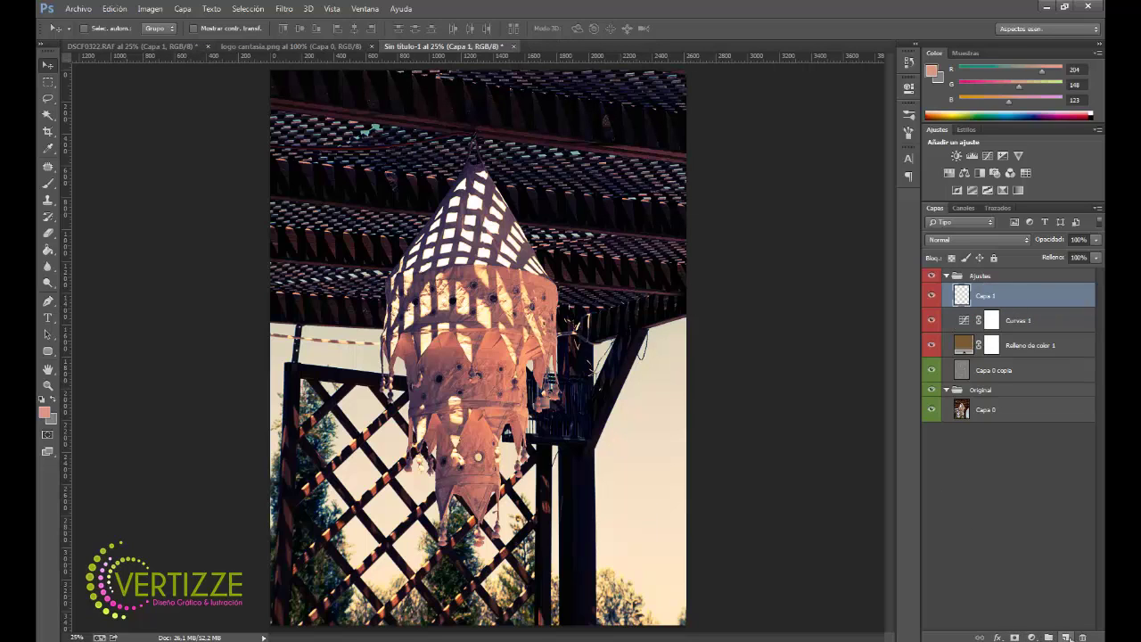
pyautogui.click(45, 412)
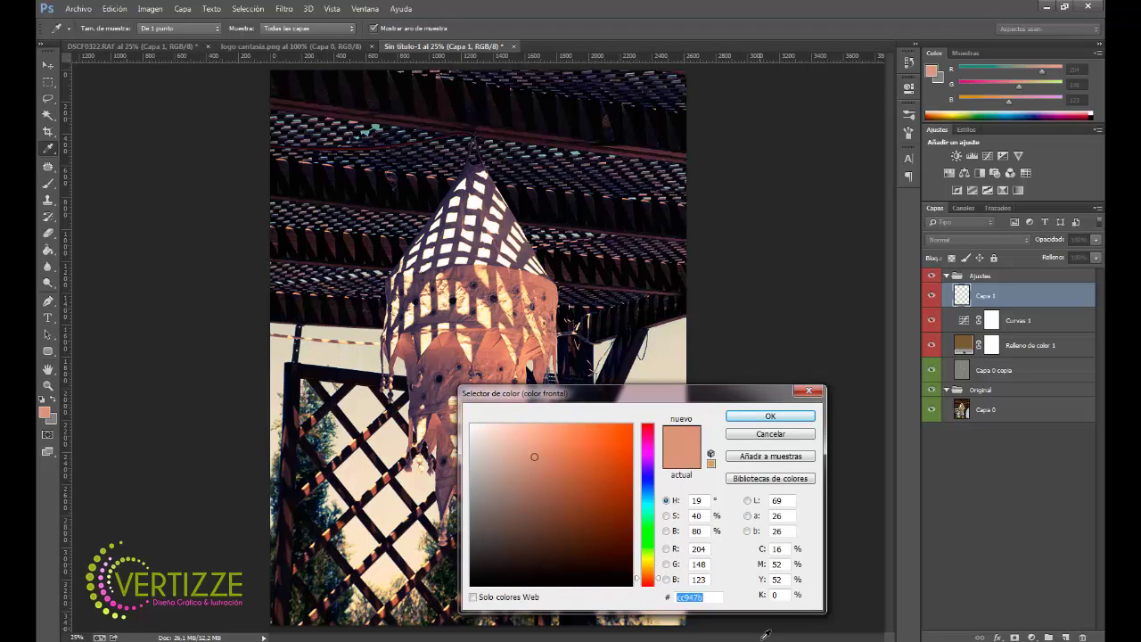
pyautogui.write('808080')
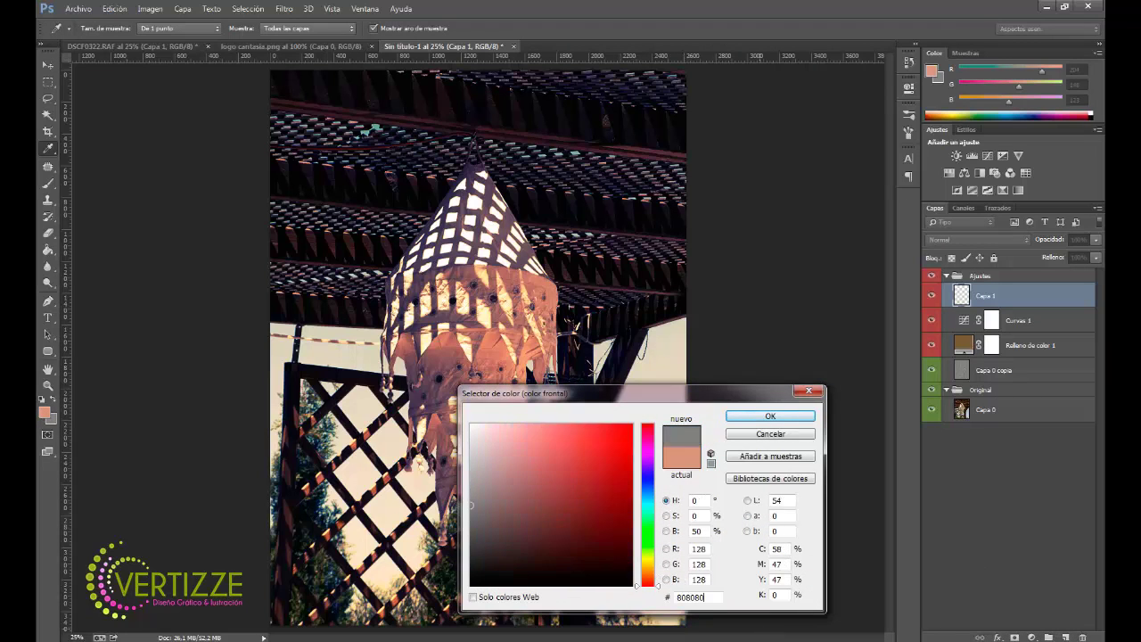
pyautogui.click(791, 418)
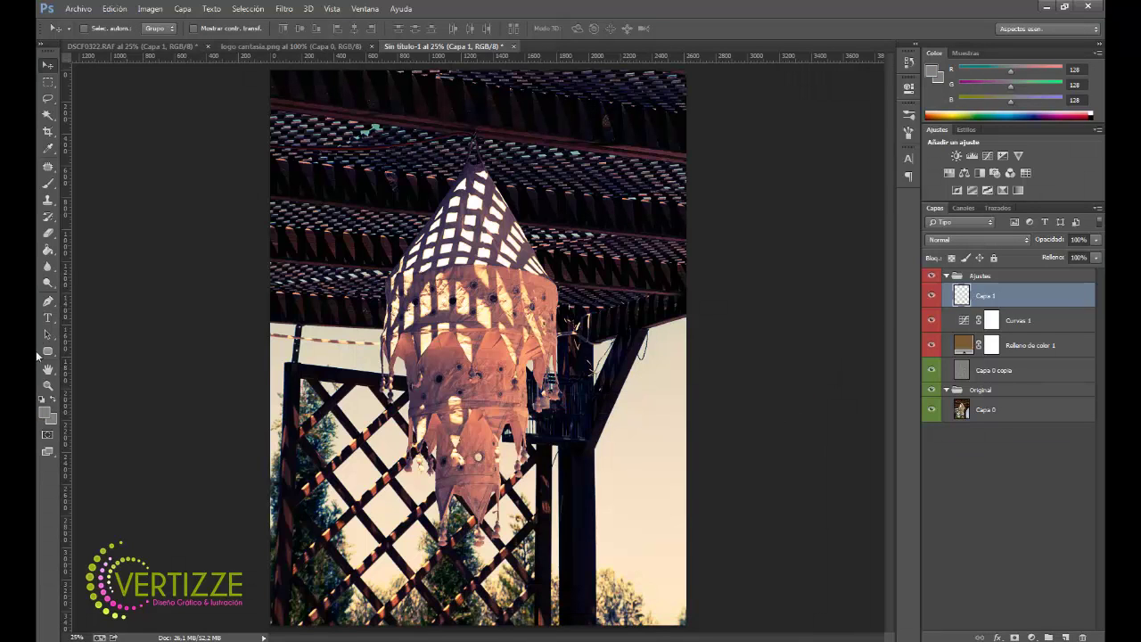
pyautogui.click(48, 250)
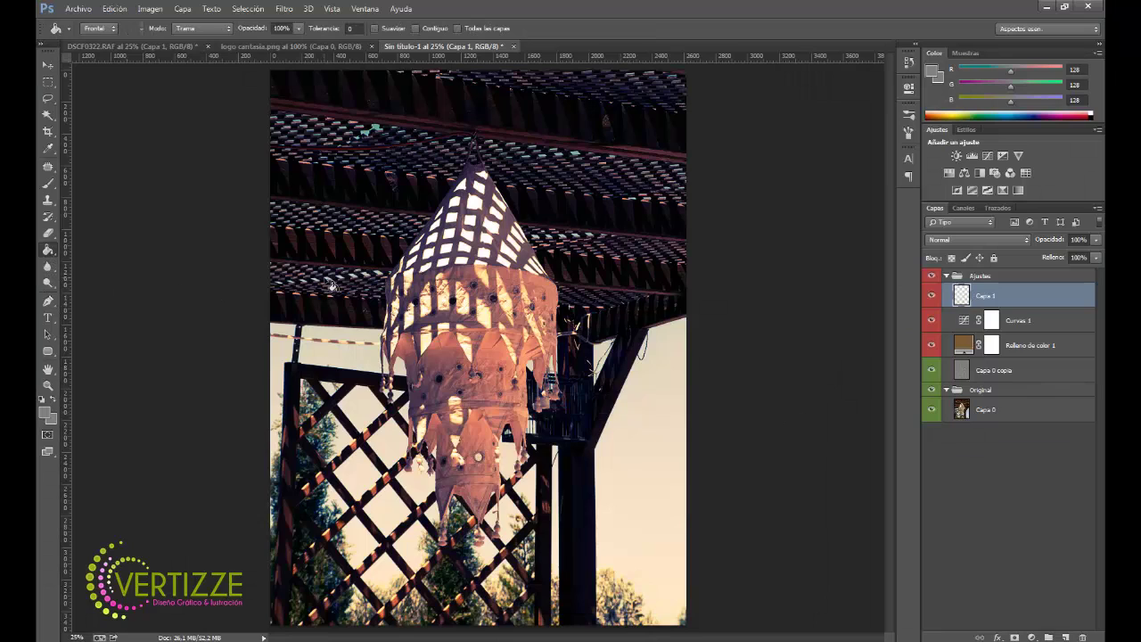
pyautogui.click(319, 316)
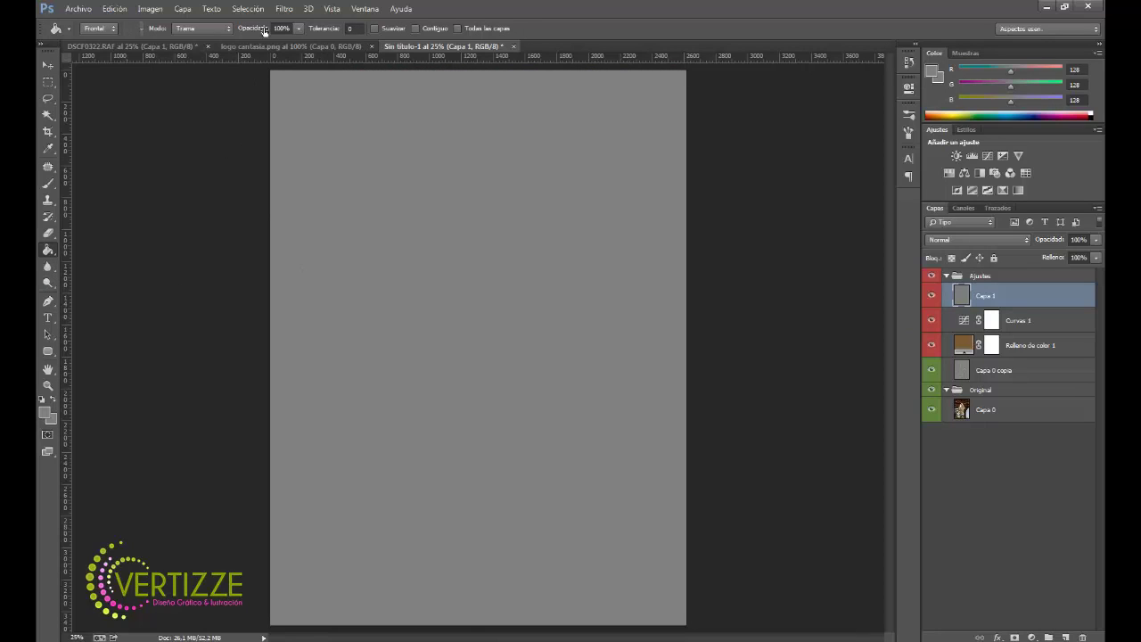
pyautogui.click(284, 9)
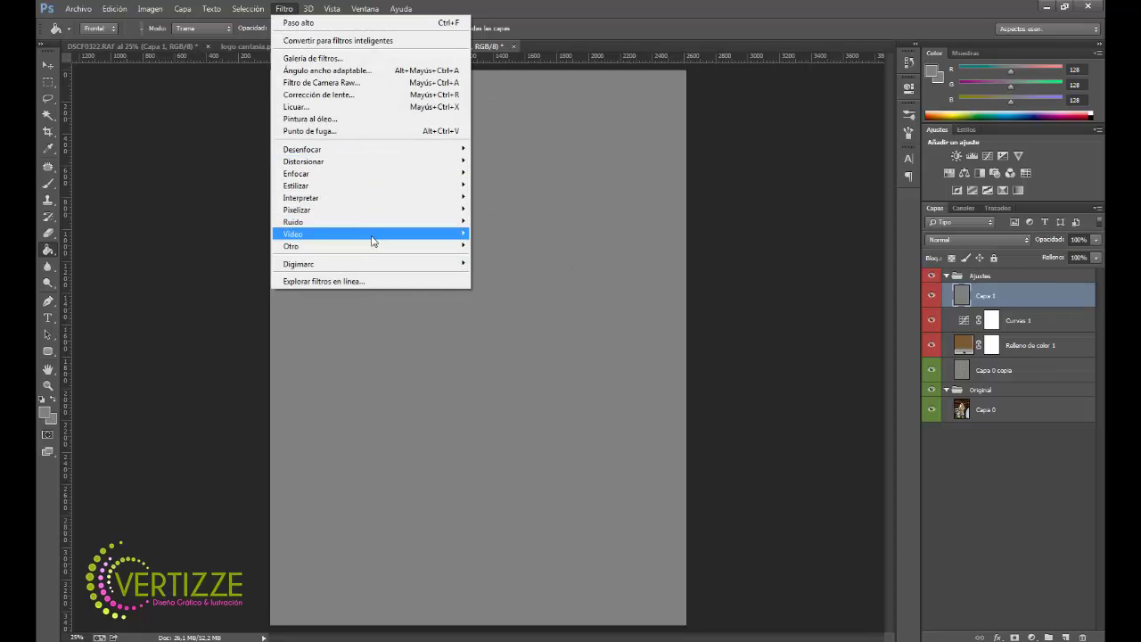
pyautogui.moveTo(294, 221)
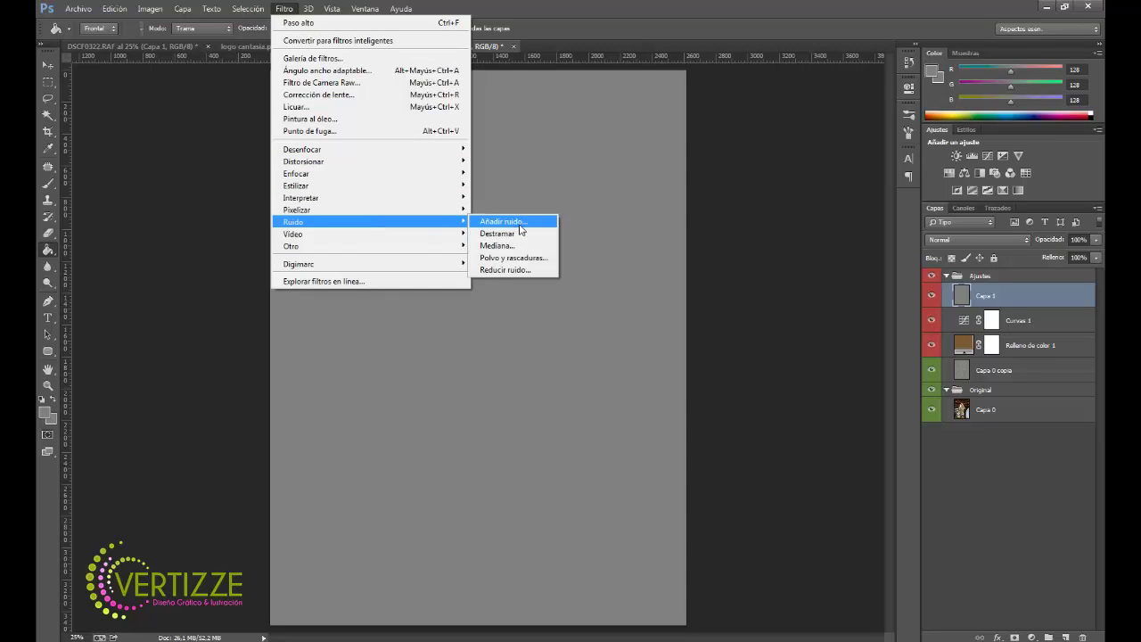
# Step: Add 129,48% Gaussian monochromatic noise to Capa 1
pyautogui.click(504, 221)
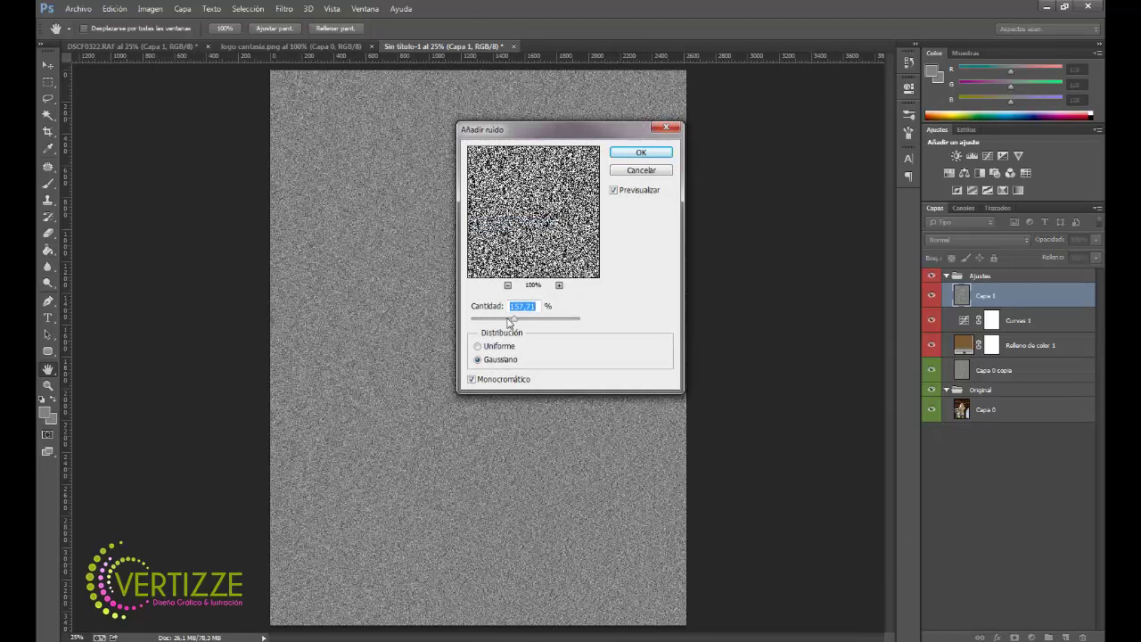
pyautogui.moveTo(516, 323)
pyautogui.mouseDown()
pyautogui.moveTo(528, 326)
pyautogui.moveTo(508, 326)
pyautogui.mouseUp()
pyautogui.click(477, 346)
pyautogui.click(470, 379)
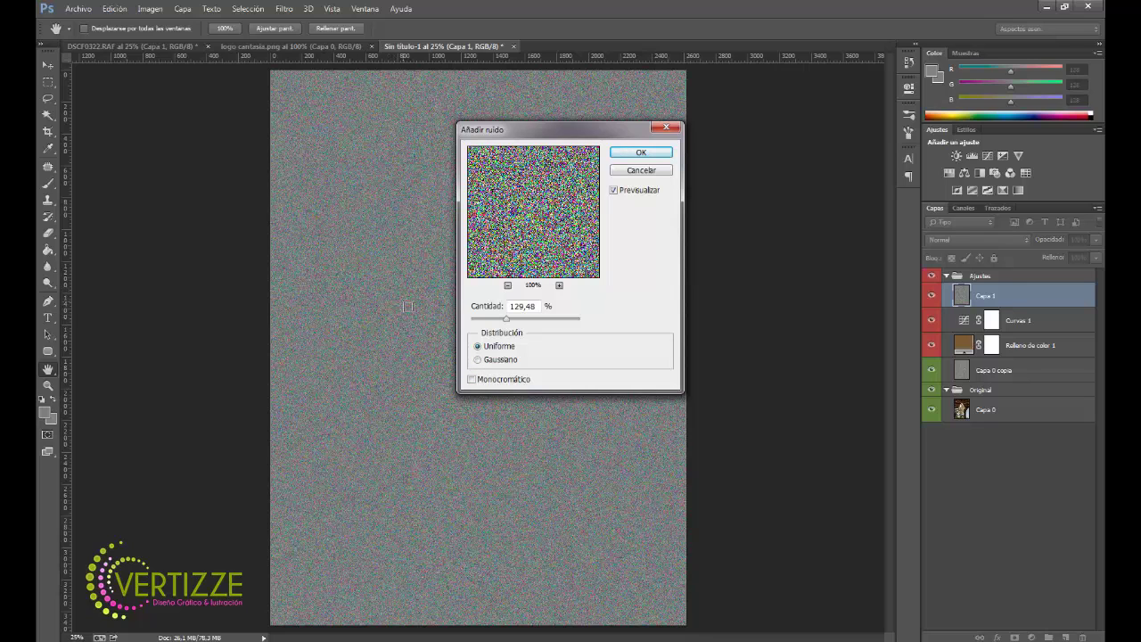
pyautogui.click(471, 380)
pyautogui.click(477, 360)
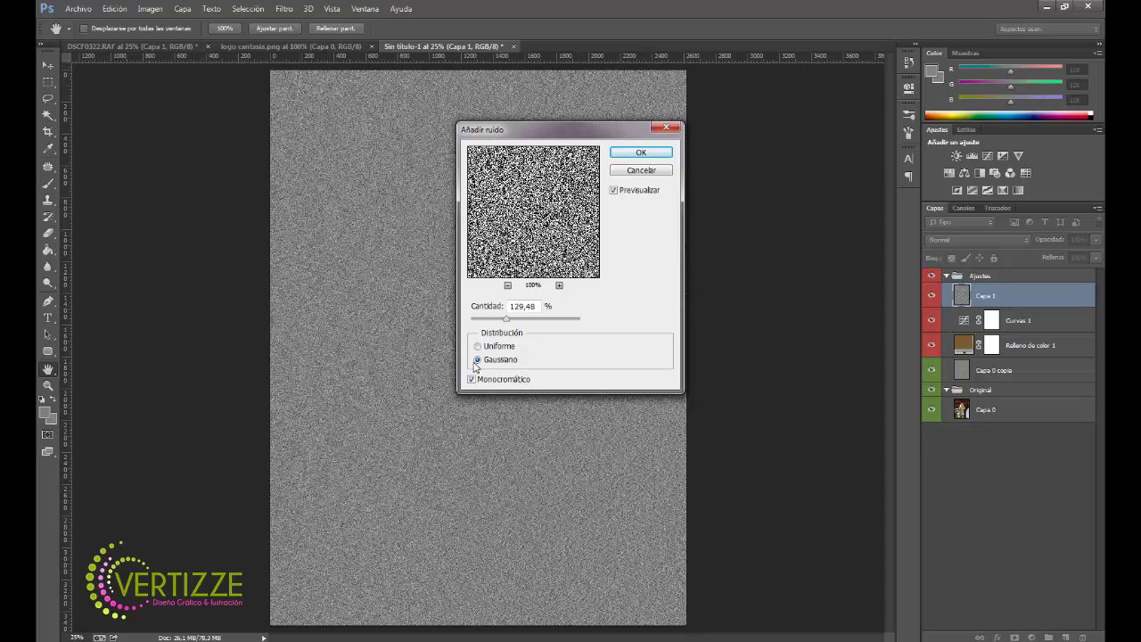
pyautogui.click(643, 153)
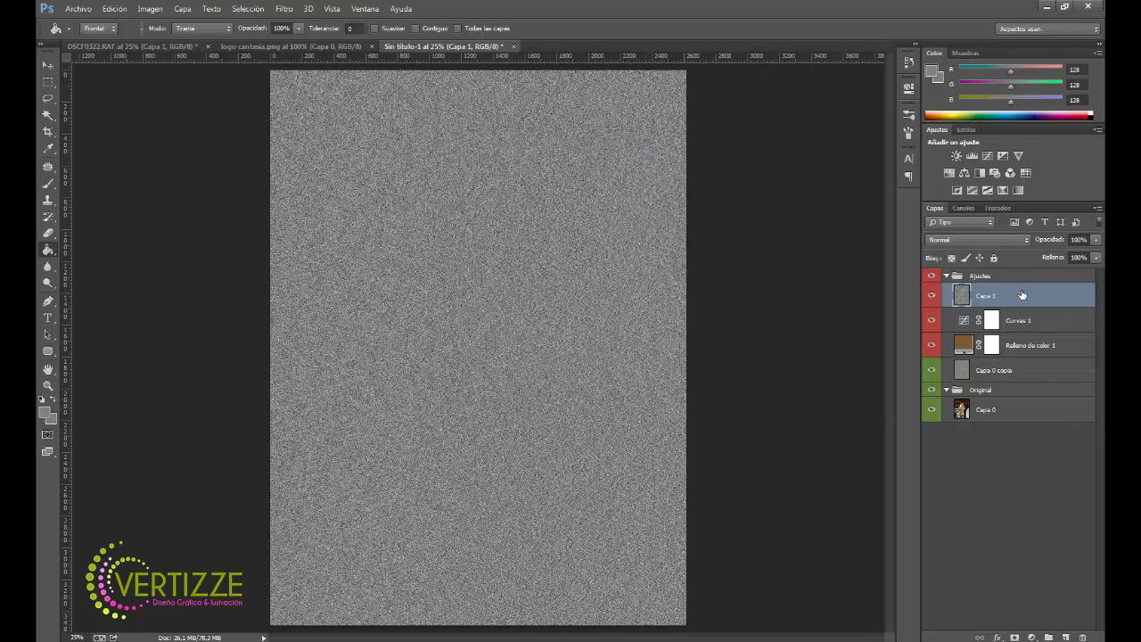
# Step: Soften the noise with a 0,5-pixel Gaussian blur, then view the DSCF0322.RAF reference
pyautogui.click(285, 9)
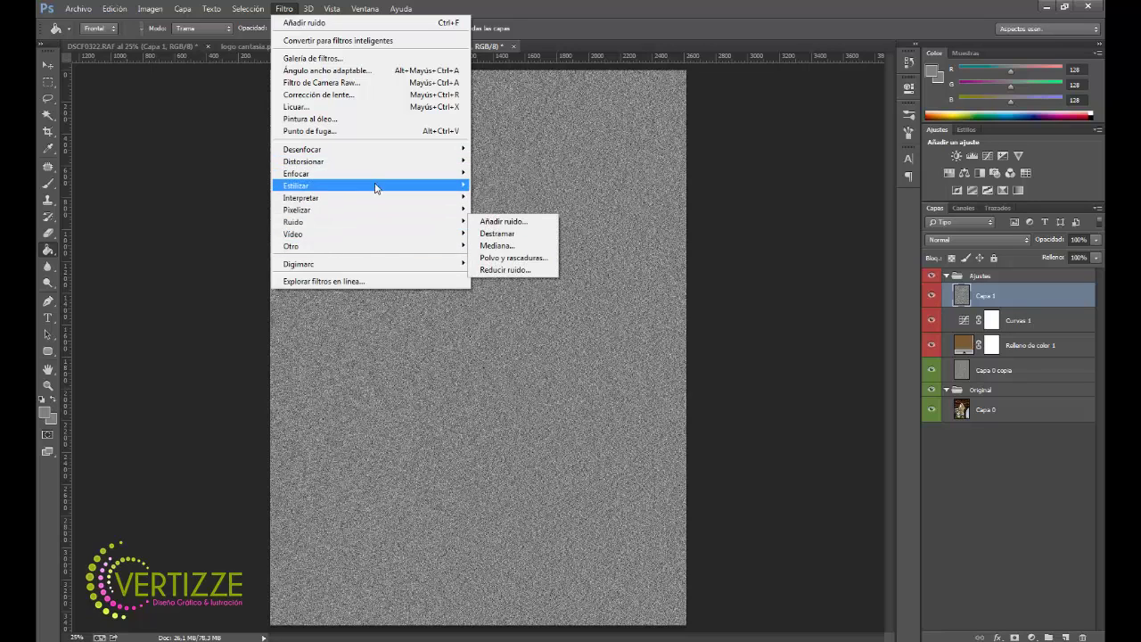
pyautogui.moveTo(303, 148)
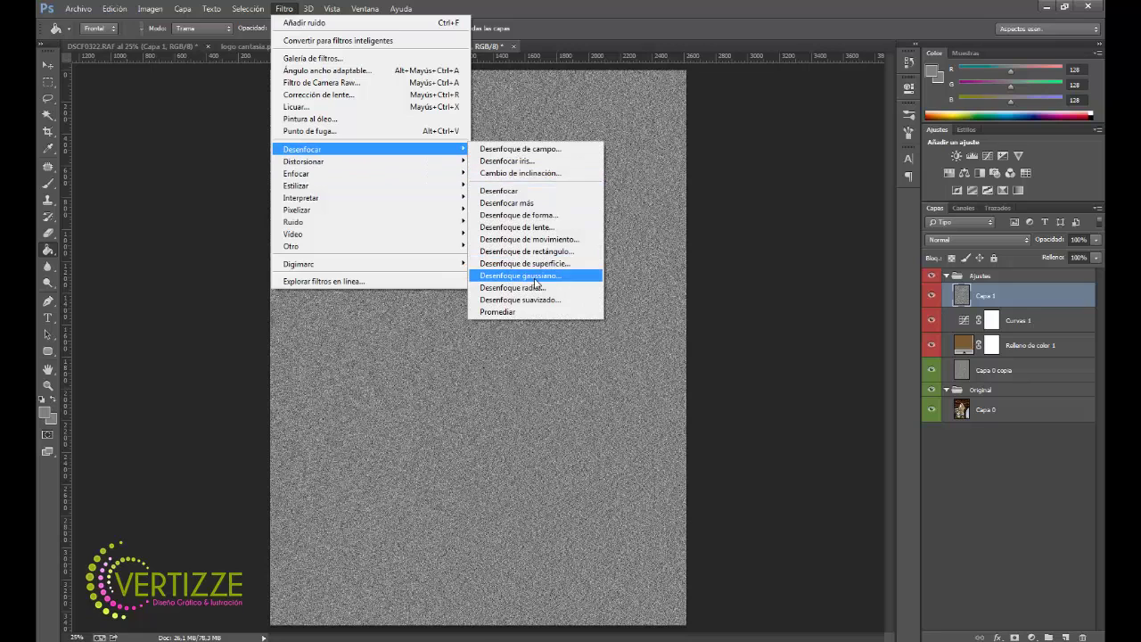
pyautogui.click(536, 275)
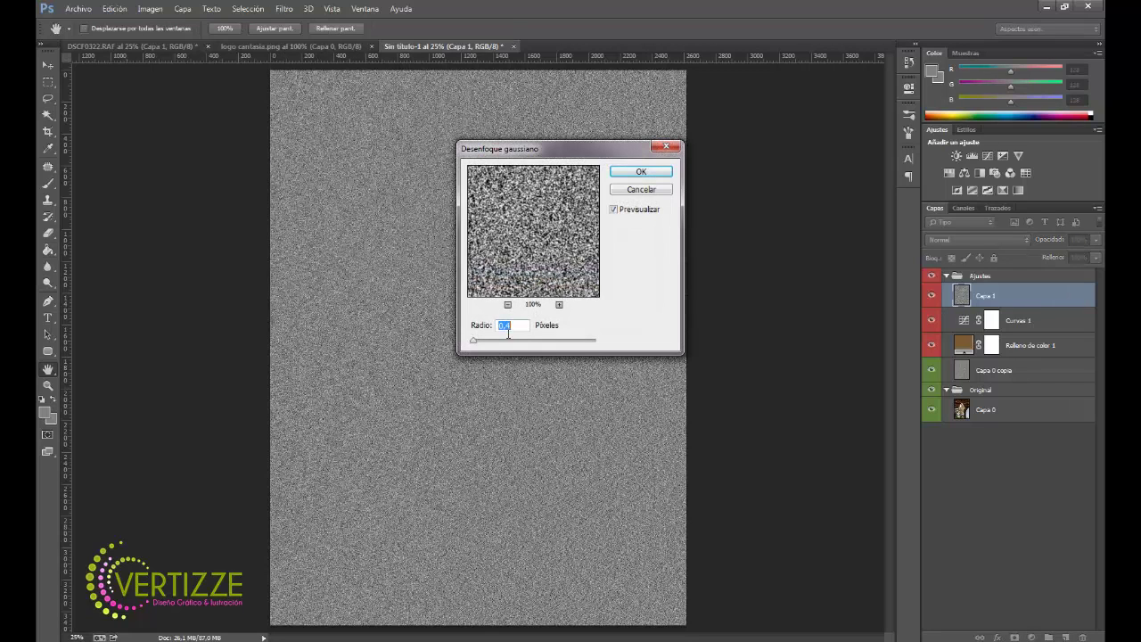
pyautogui.click(520, 326)
pyautogui.write('5')
pyautogui.click(641, 173)
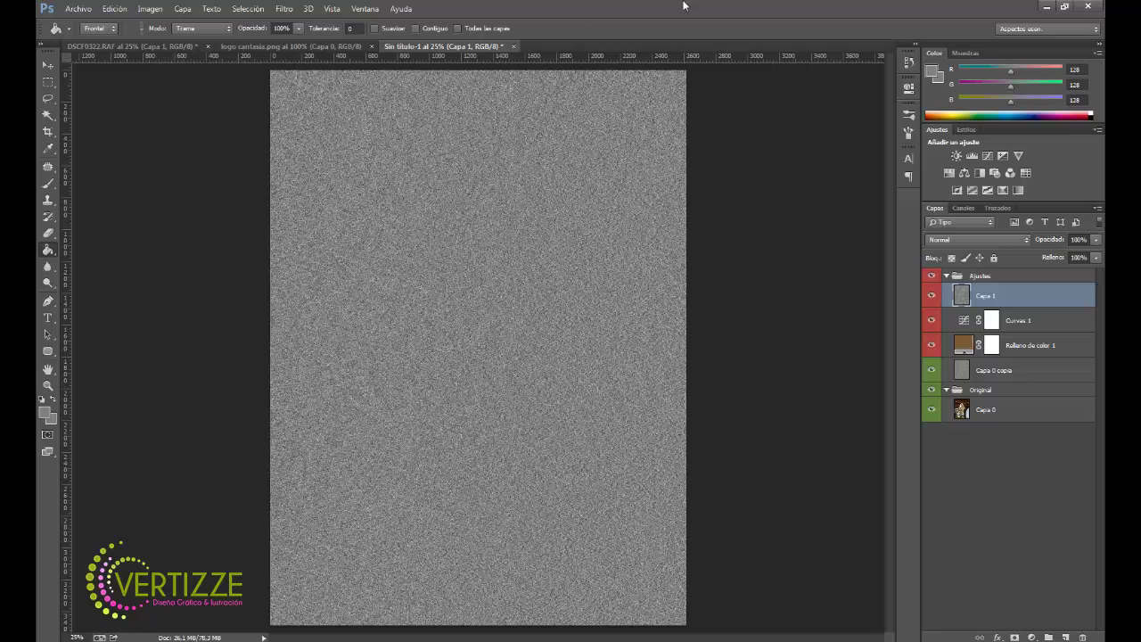
pyautogui.click(121, 47)
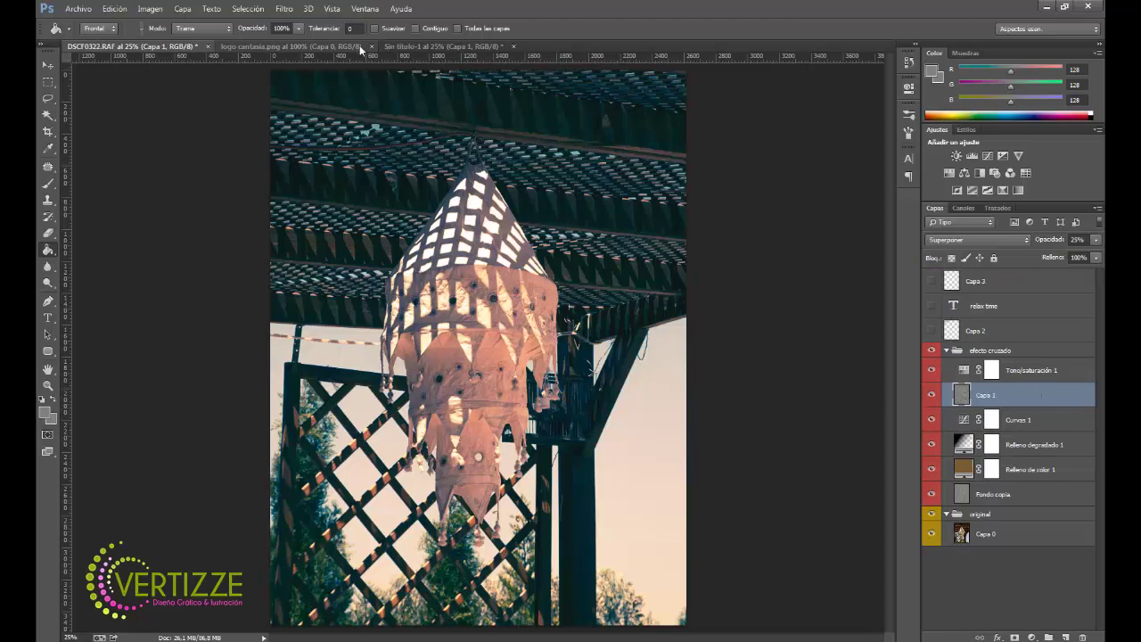
# Step: Back in Sin título-1, set the noise layer Capa 1 to Superponer blend mode
pyautogui.click(418, 45)
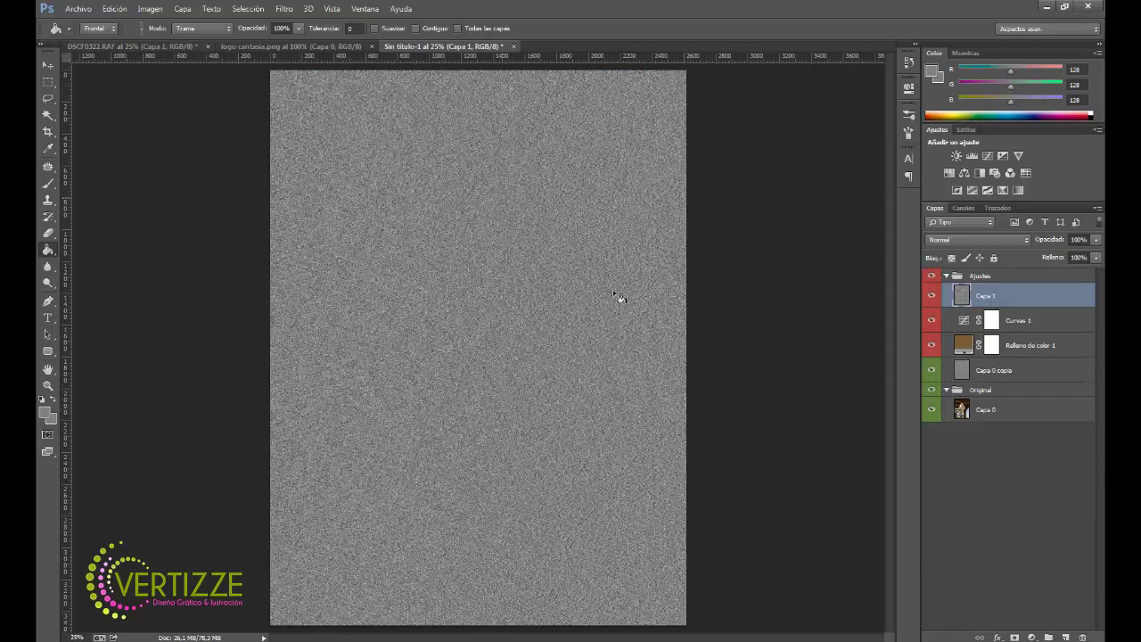
pyautogui.click(978, 240)
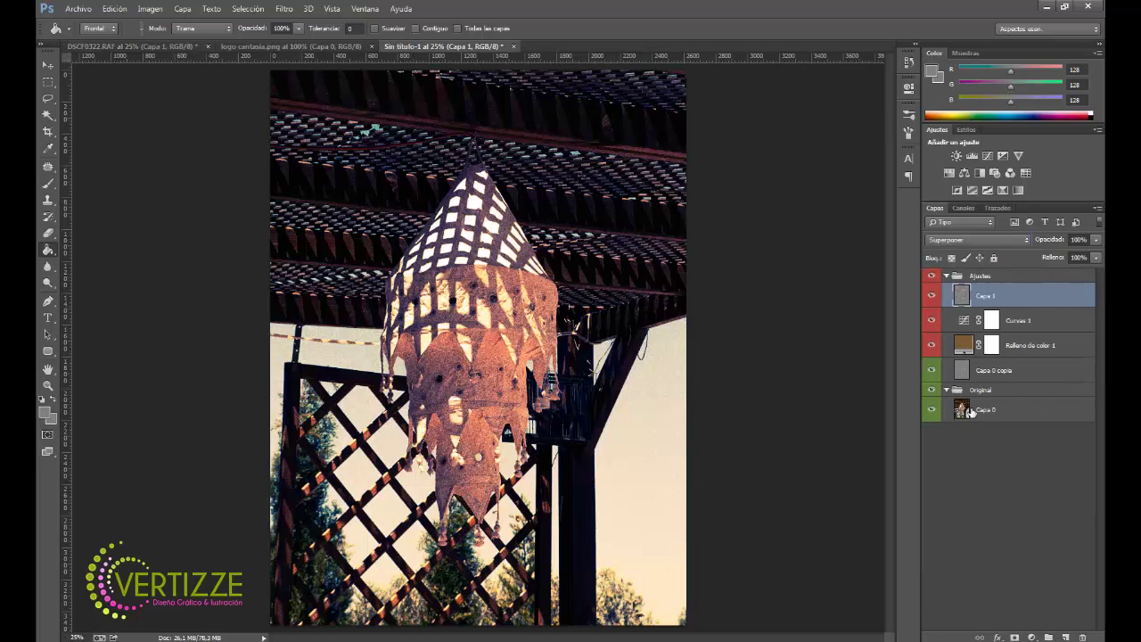
pyautogui.click(967, 407)
pyautogui.click(983, 240)
pyautogui.click(974, 426)
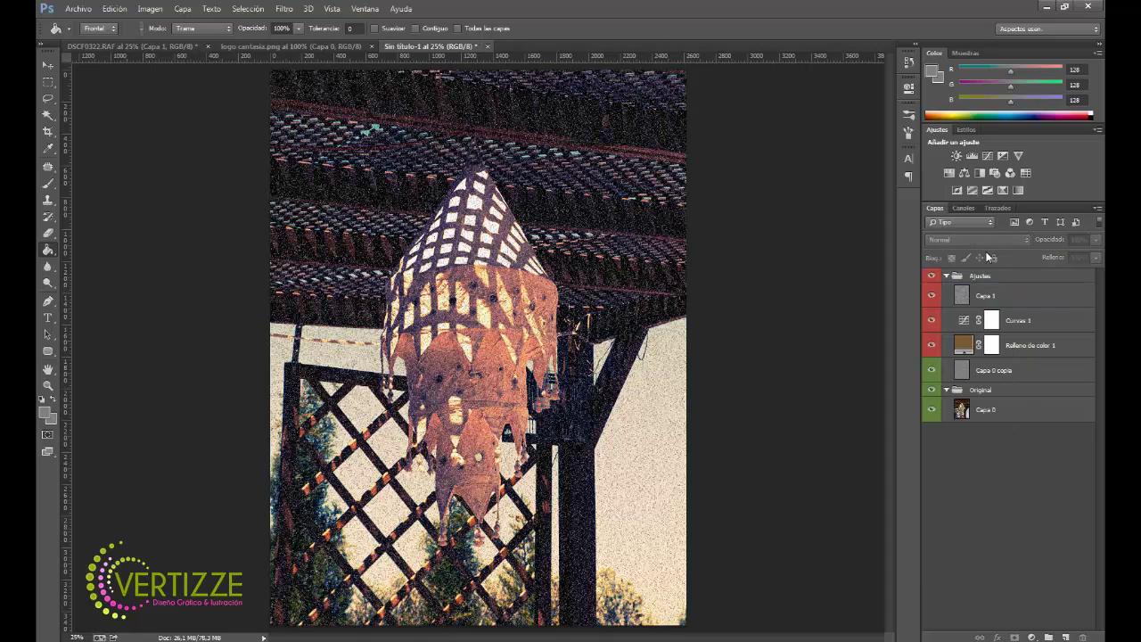
pyautogui.click(1015, 373)
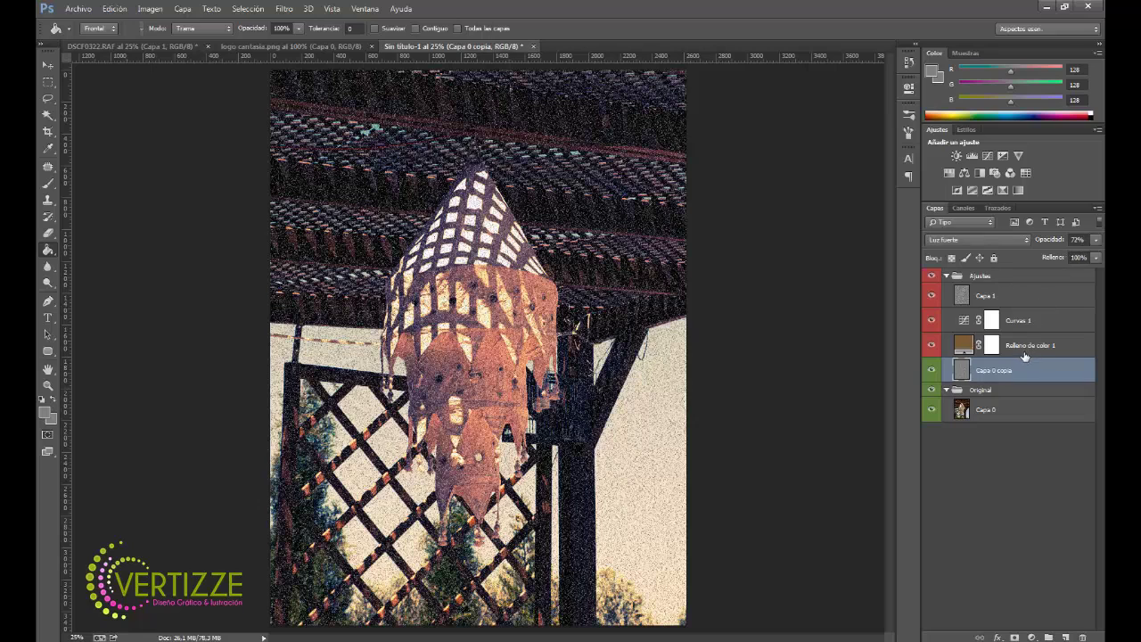
pyautogui.click(1016, 307)
pyautogui.click(996, 239)
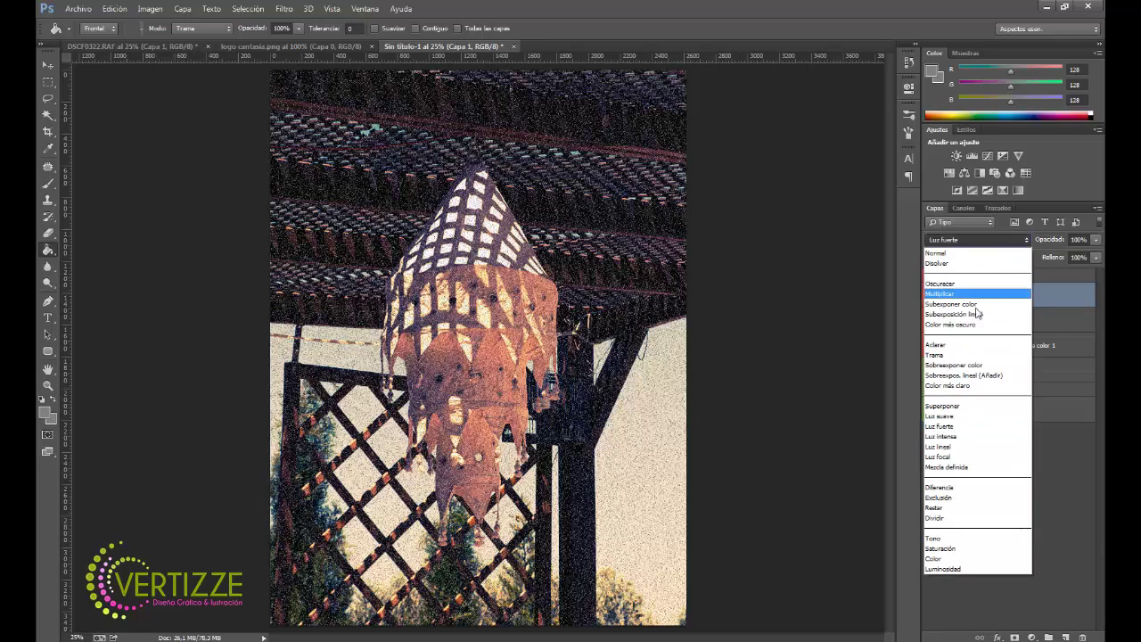
pyautogui.click(976, 405)
# Step: Lower Capa 1 to about 28% opacity, compare it on/off, and add an empty layer at Capa 0 copia
pyautogui.moveTo(1093, 242); pyautogui.dragTo(1083, 255)
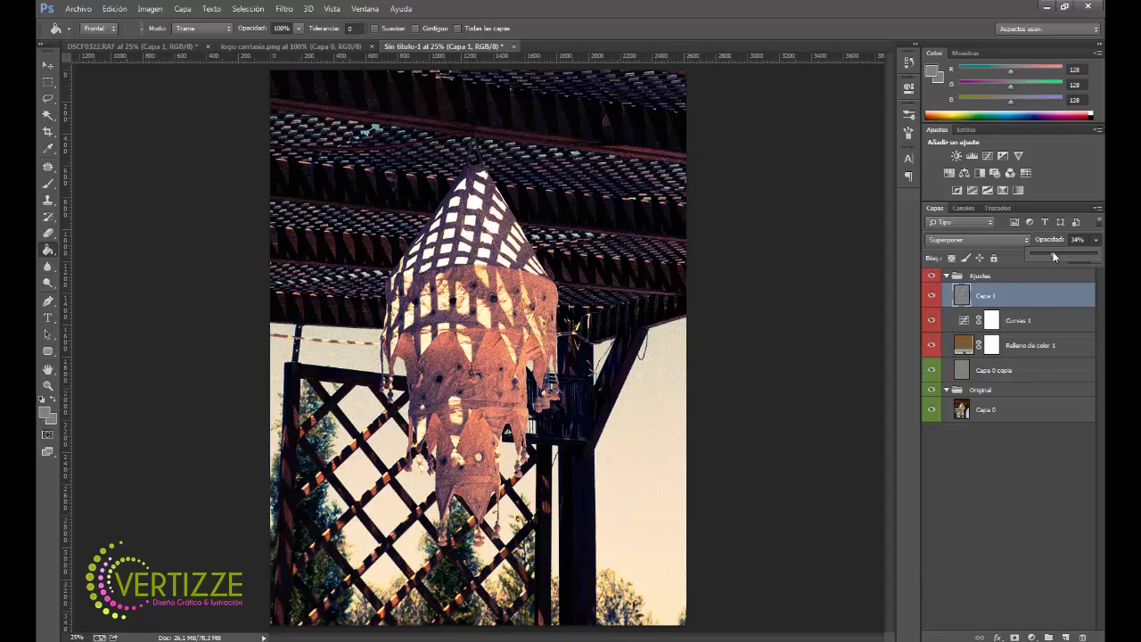
pyautogui.moveTo(1063, 256); pyautogui.dragTo(1049, 257)
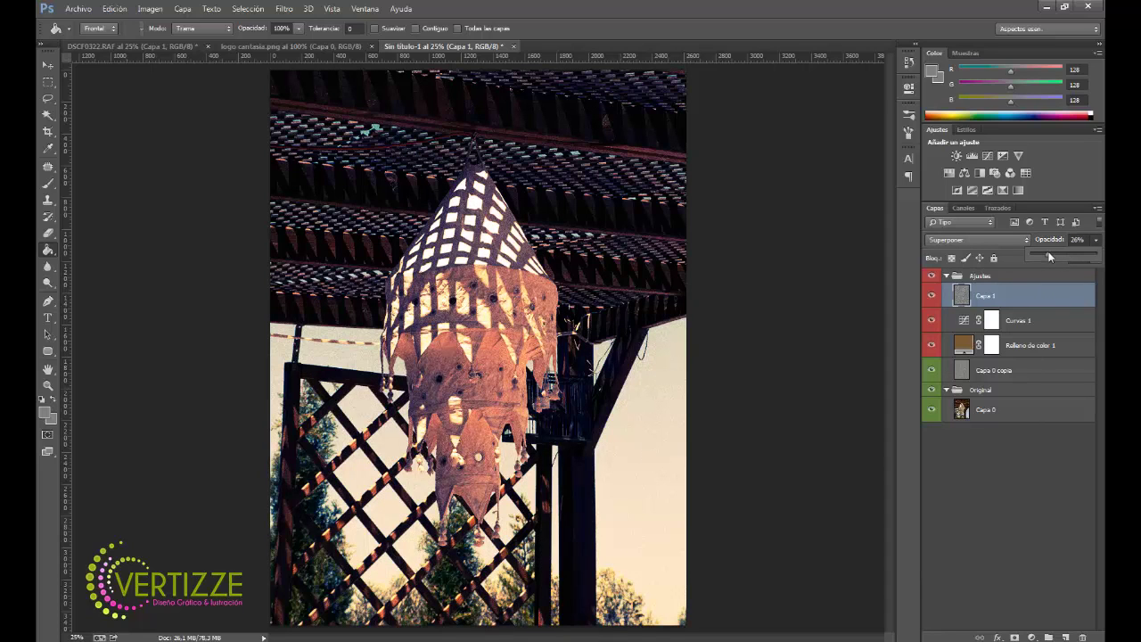
pyautogui.click(932, 295)
pyautogui.click(934, 299)
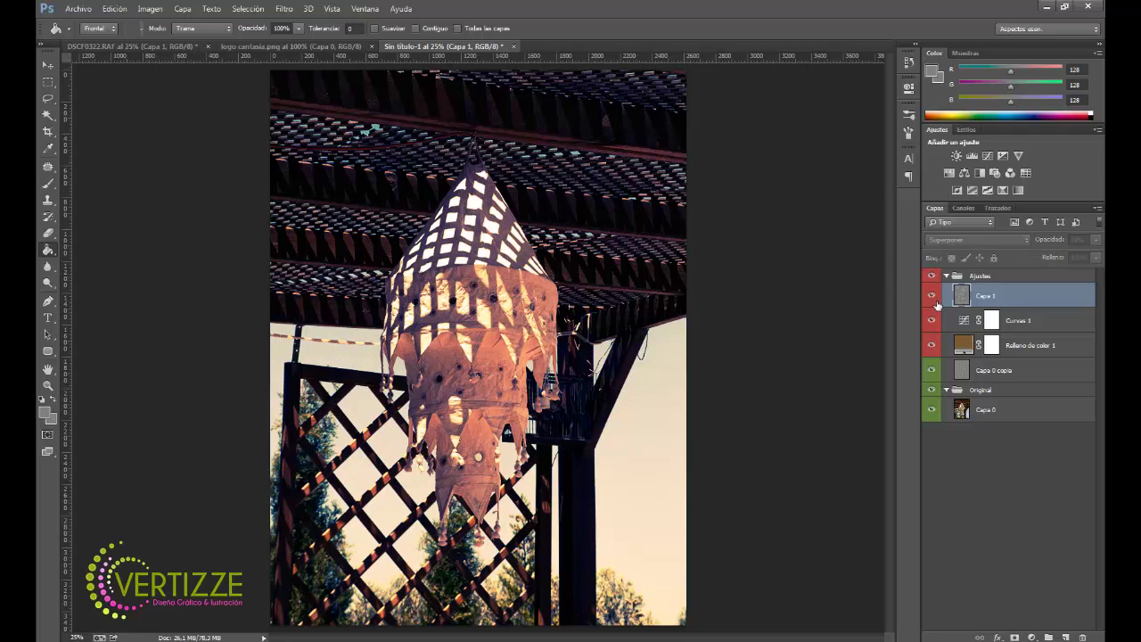
pyautogui.click(935, 302)
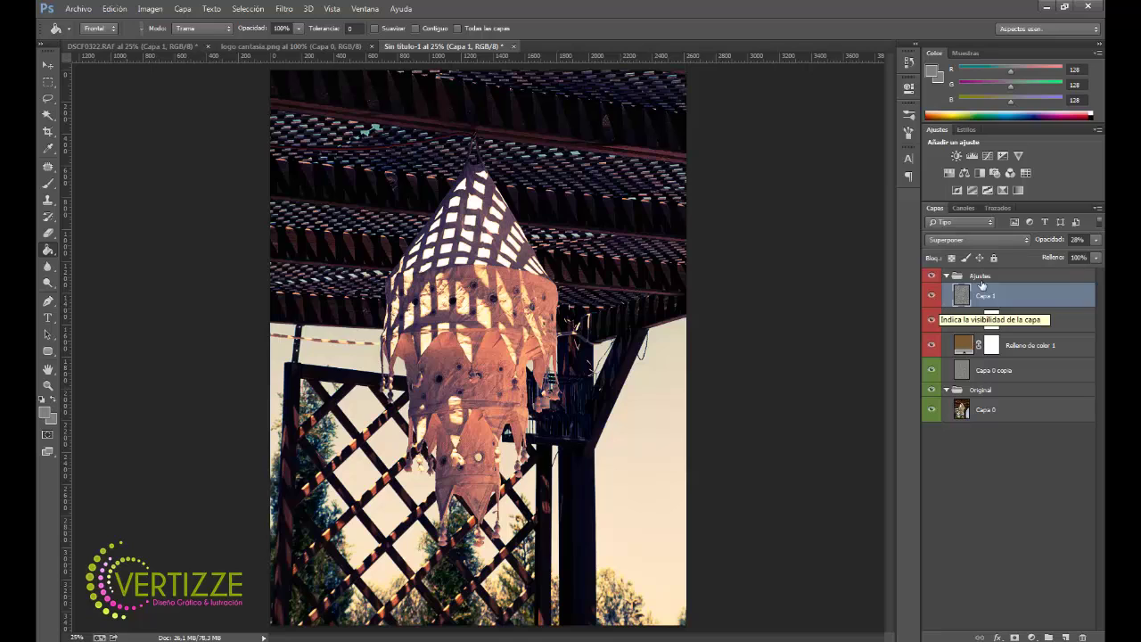
pyautogui.click(1040, 379)
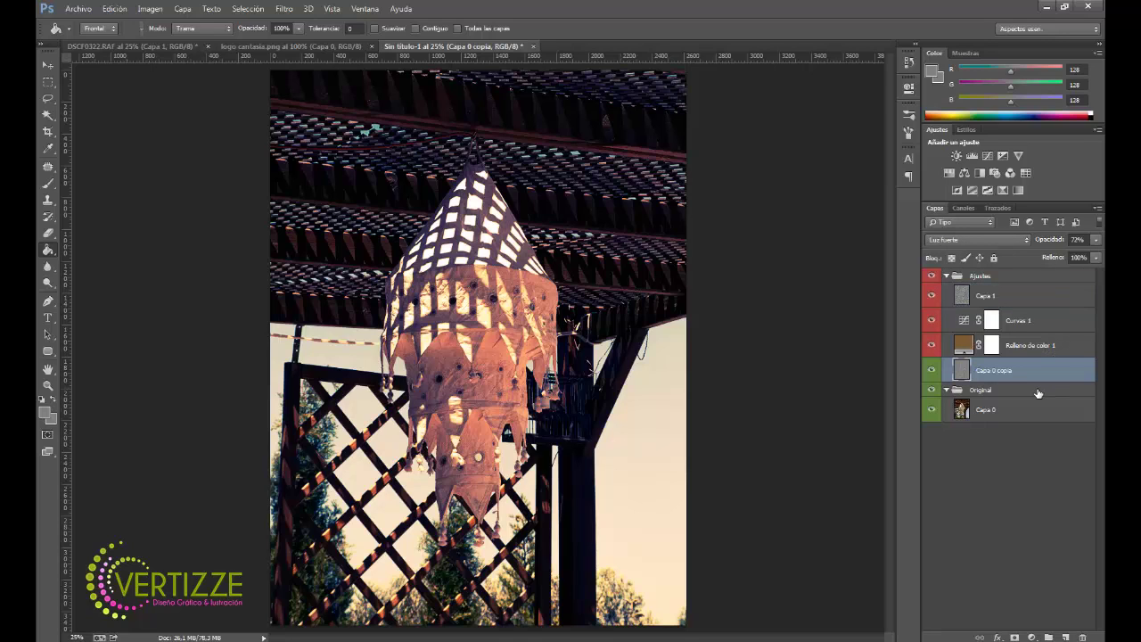
pyautogui.click(1065, 637)
# Step: Delete the empty Capa 2 and add an inverted radial Degradado fill layer
pyautogui.moveTo(993, 371); pyautogui.dragTo(999, 401)
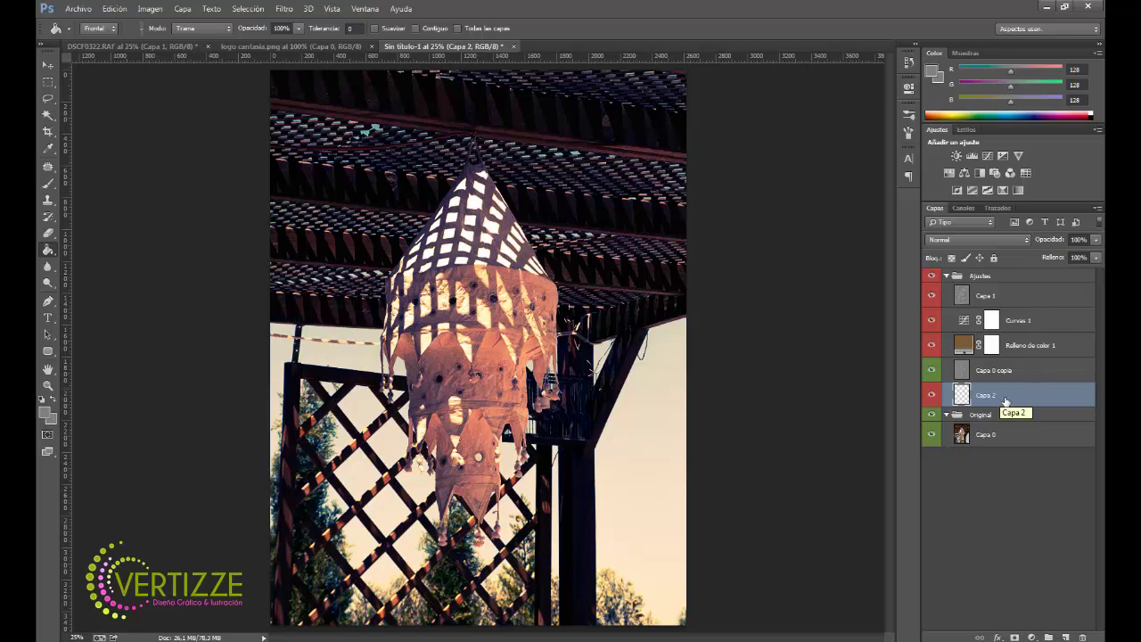
pyautogui.press('Delete')
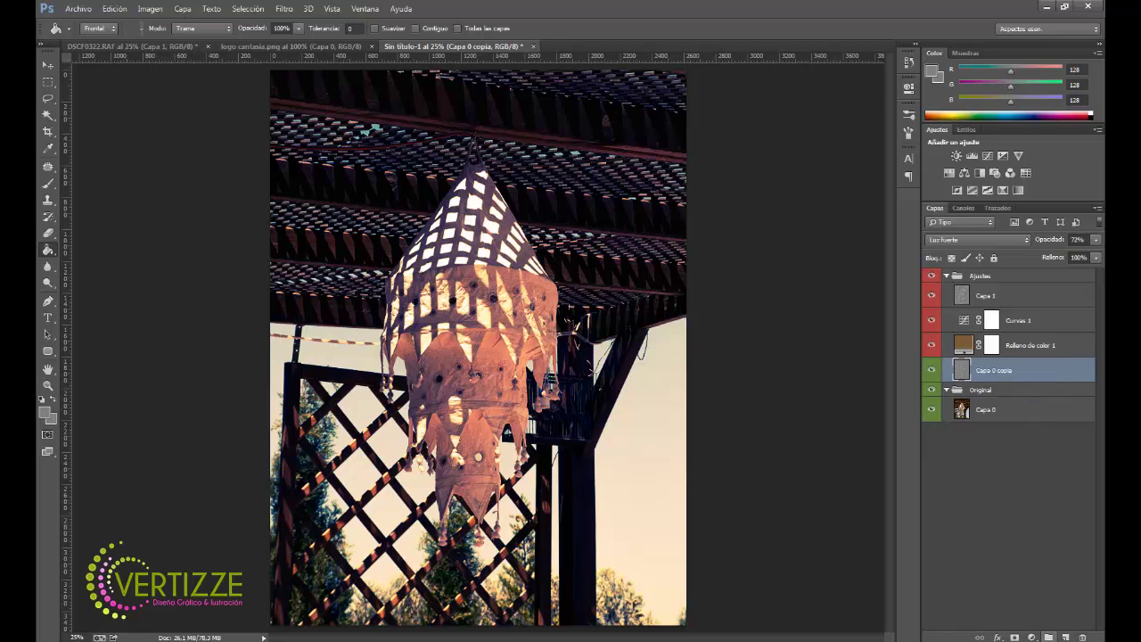
pyautogui.click(1031, 638)
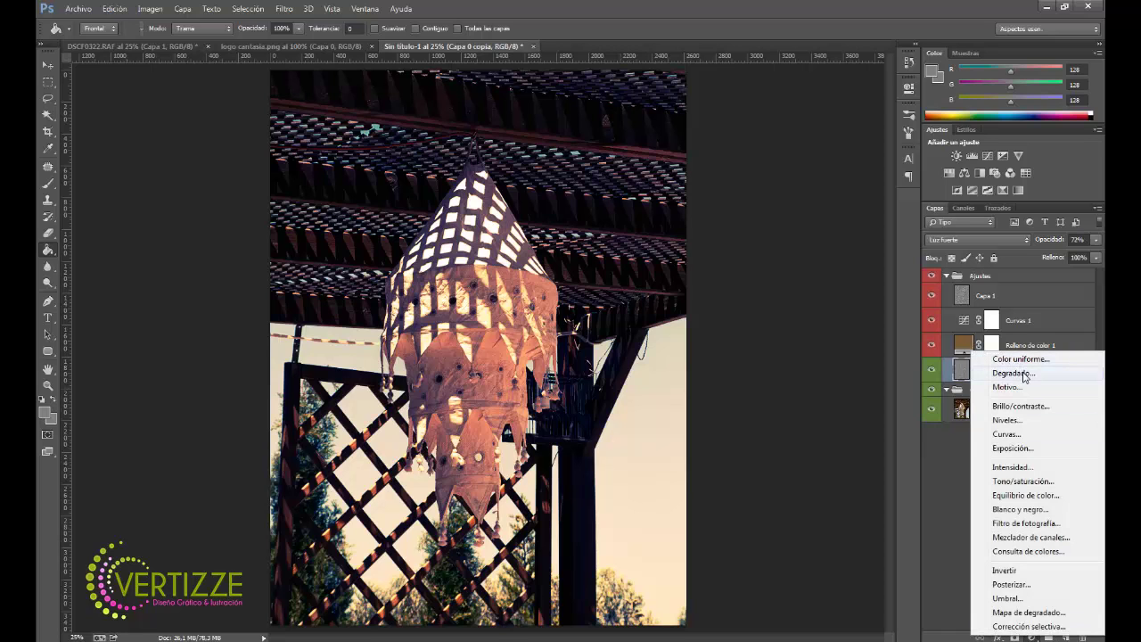
pyautogui.click(1027, 376)
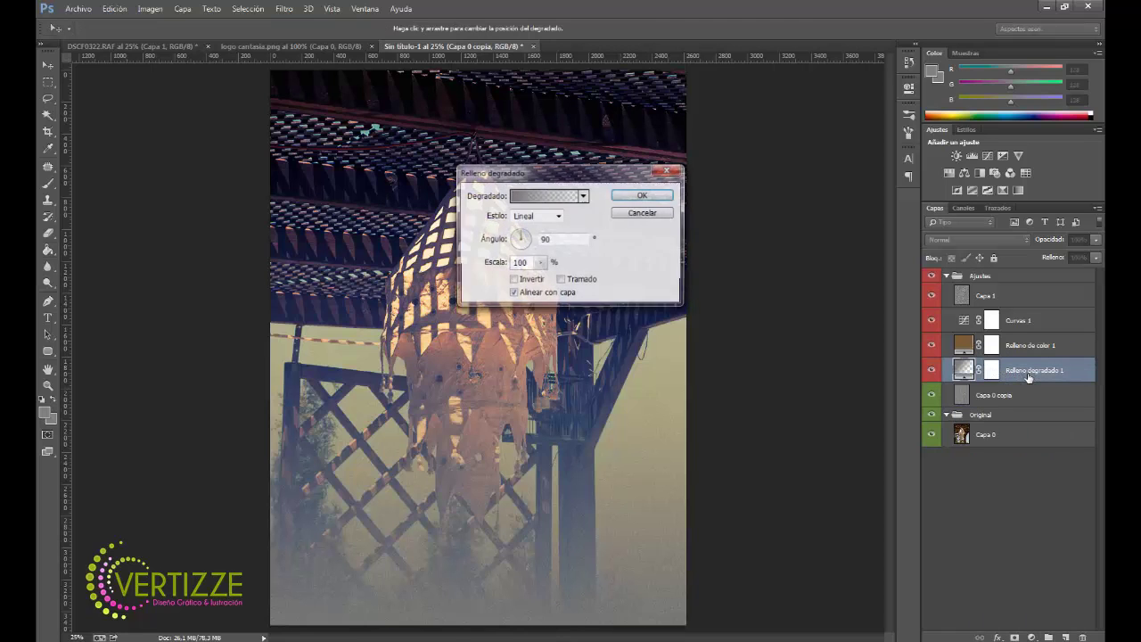
pyautogui.click(558, 216)
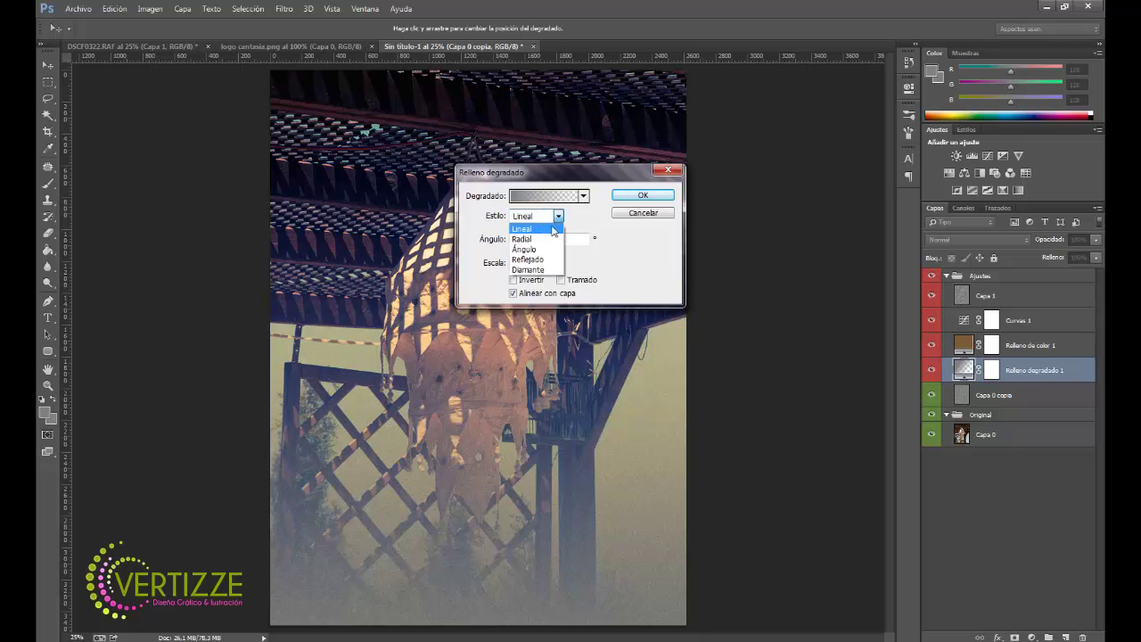
pyautogui.click(535, 239)
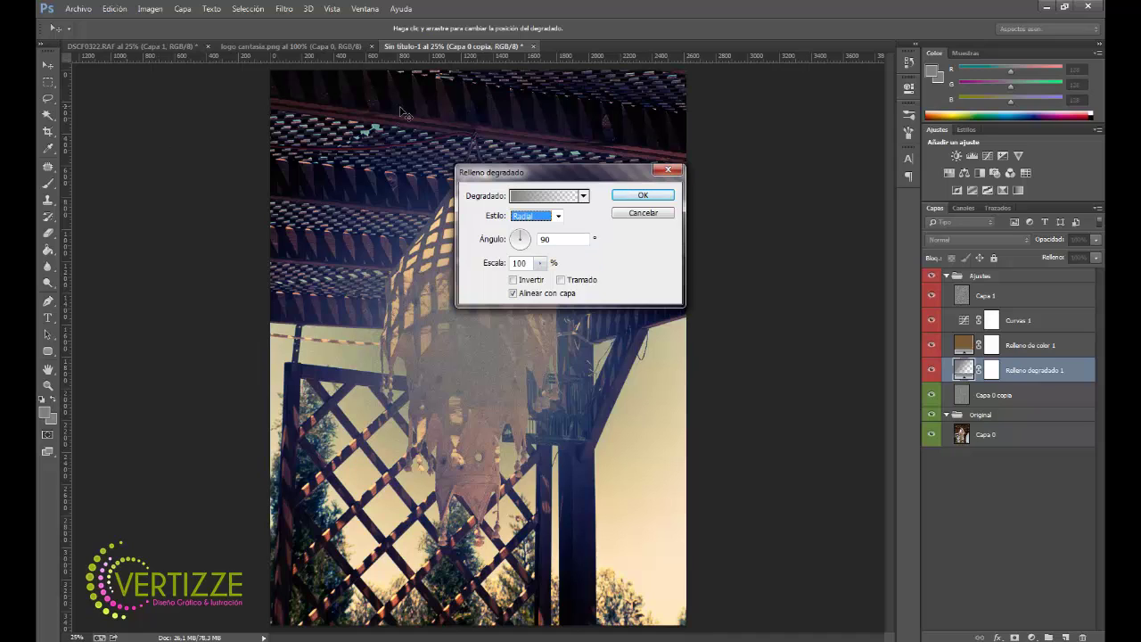
pyautogui.click(539, 265)
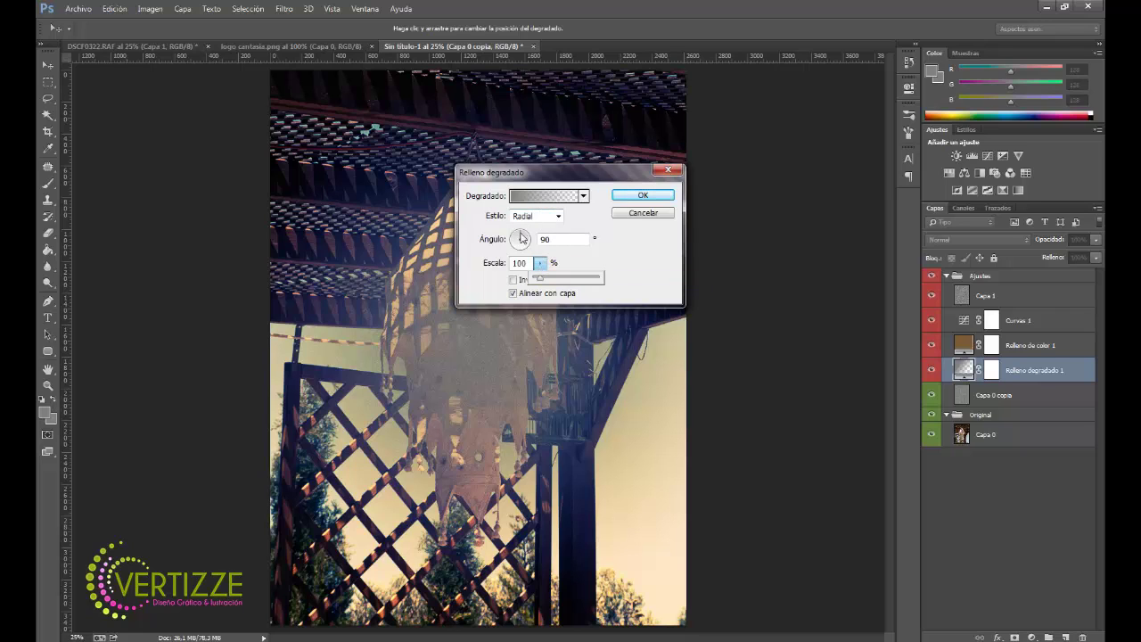
pyautogui.click(514, 280)
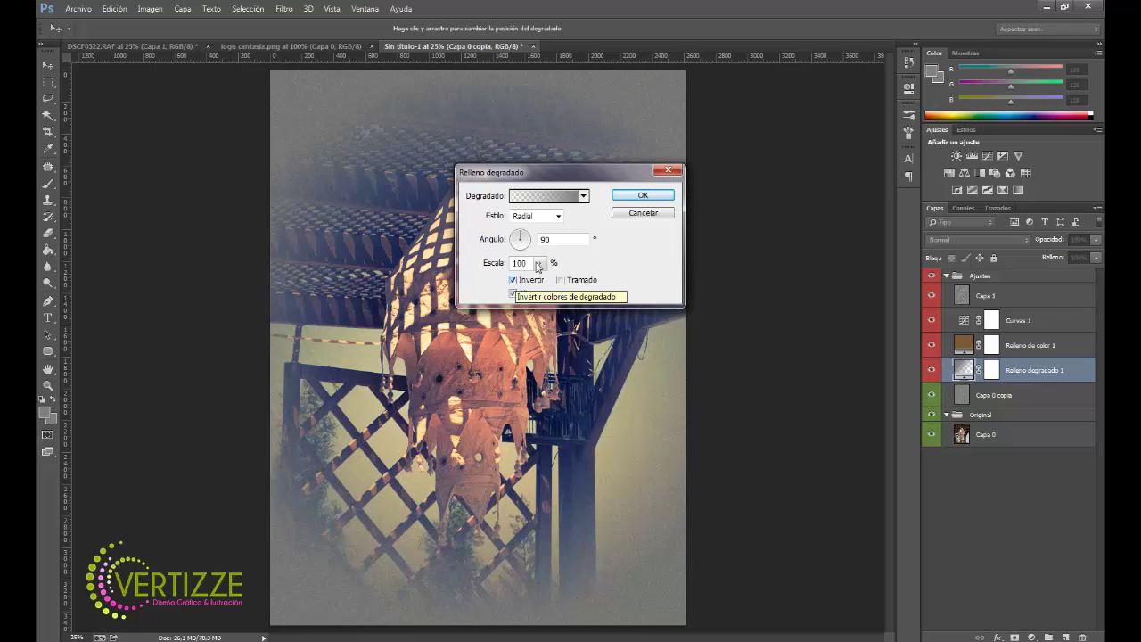
# Step: Make the gradient's left stop black and set its Escala to 159%
pyautogui.click(583, 196)
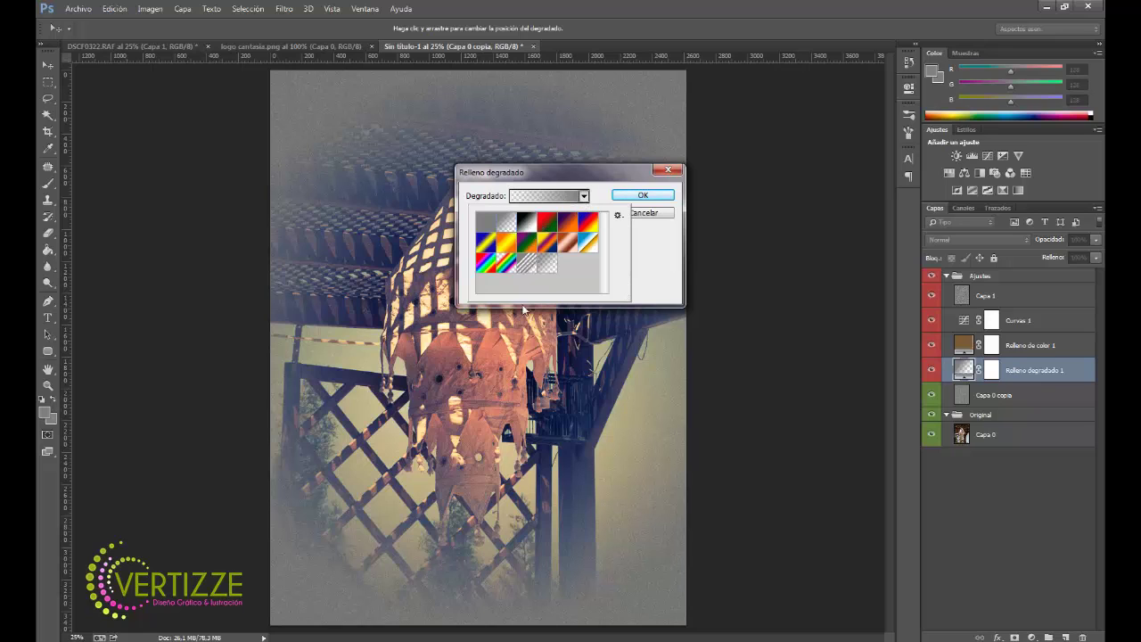
pyautogui.press('Escape')
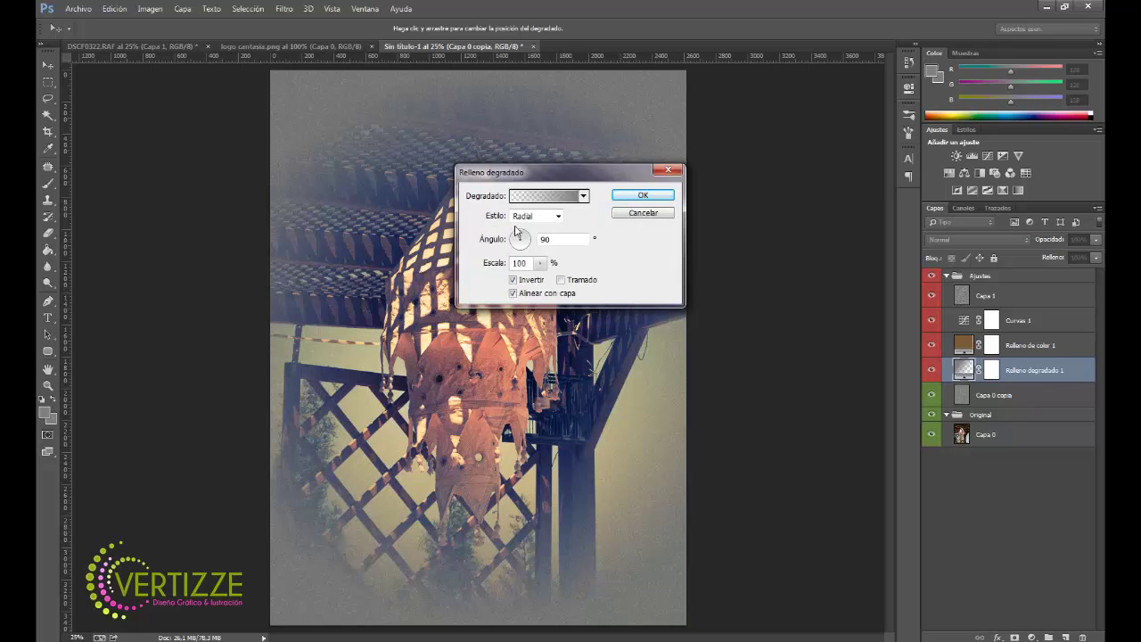
pyautogui.click(571, 197)
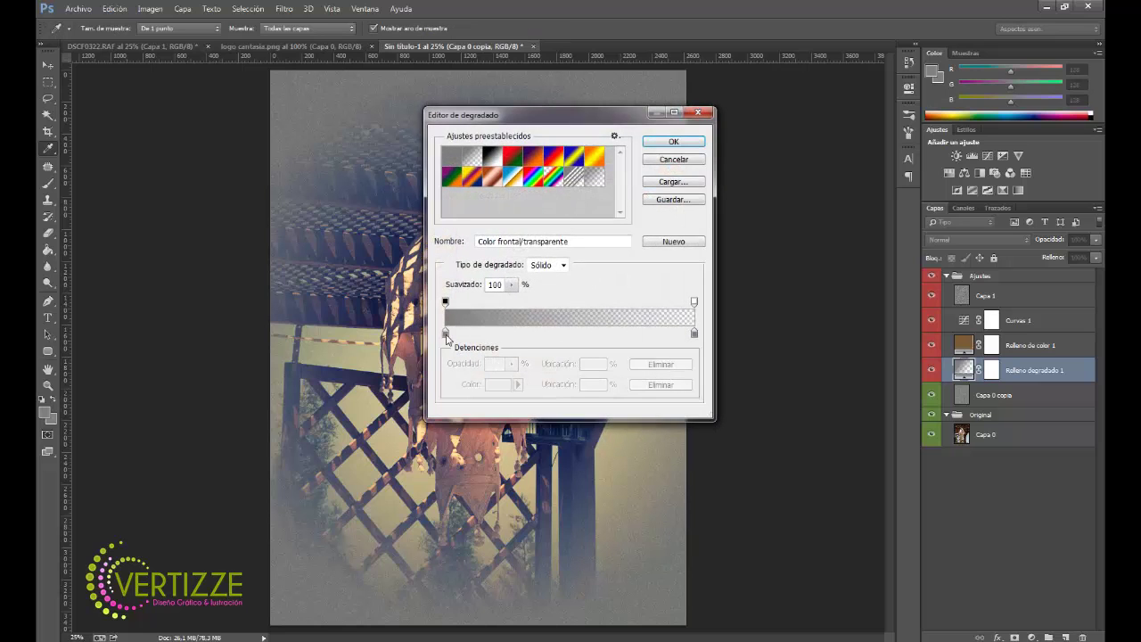
pyautogui.click(446, 333)
pyautogui.doubleClick(446, 333)
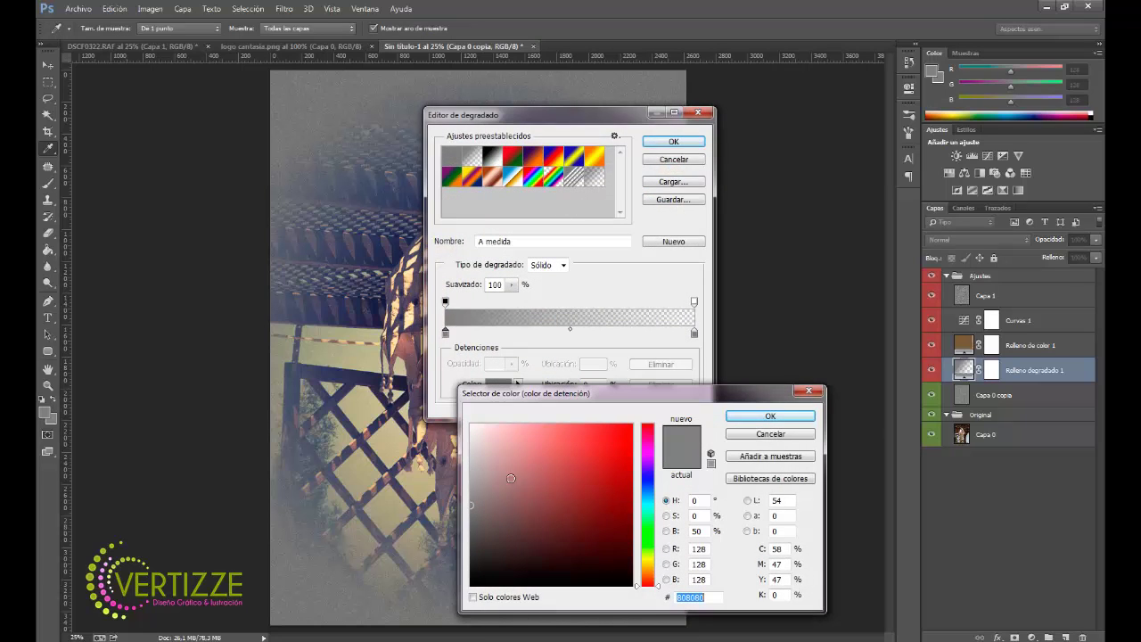
pyautogui.click(470, 543)
pyautogui.moveTo(470, 544); pyautogui.dragTo(471, 587)
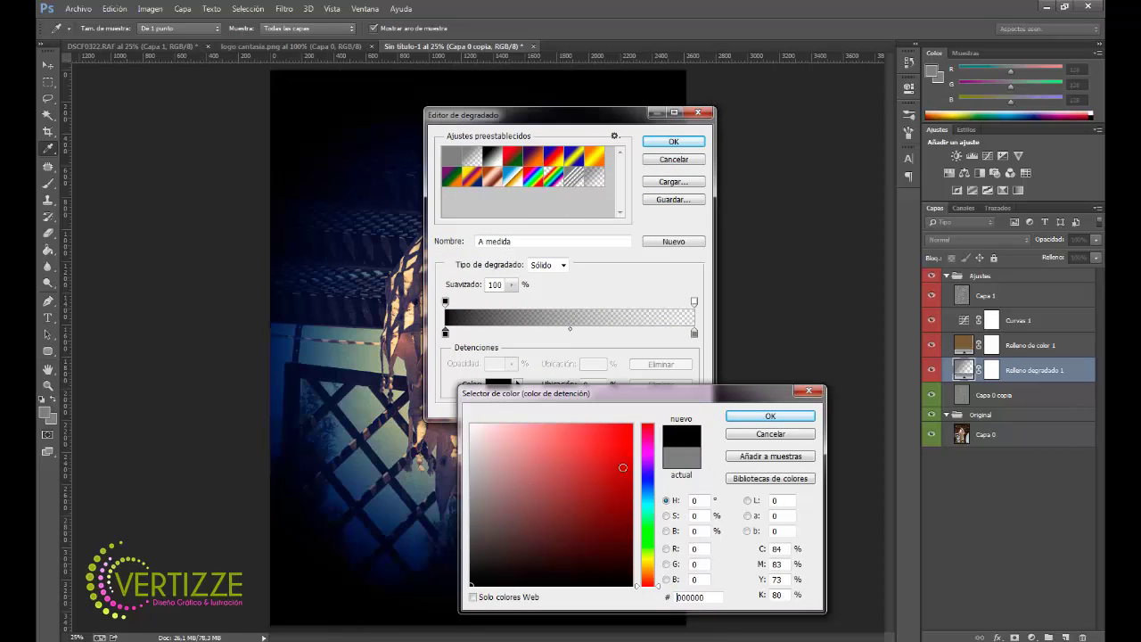
pyautogui.click(770, 417)
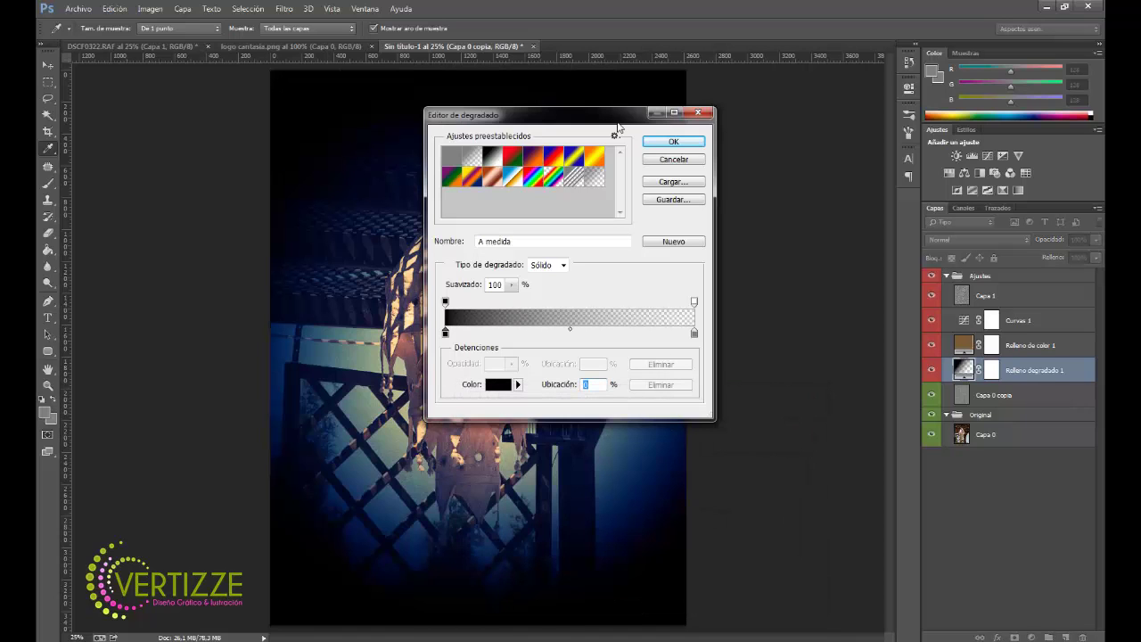
pyautogui.click(670, 144)
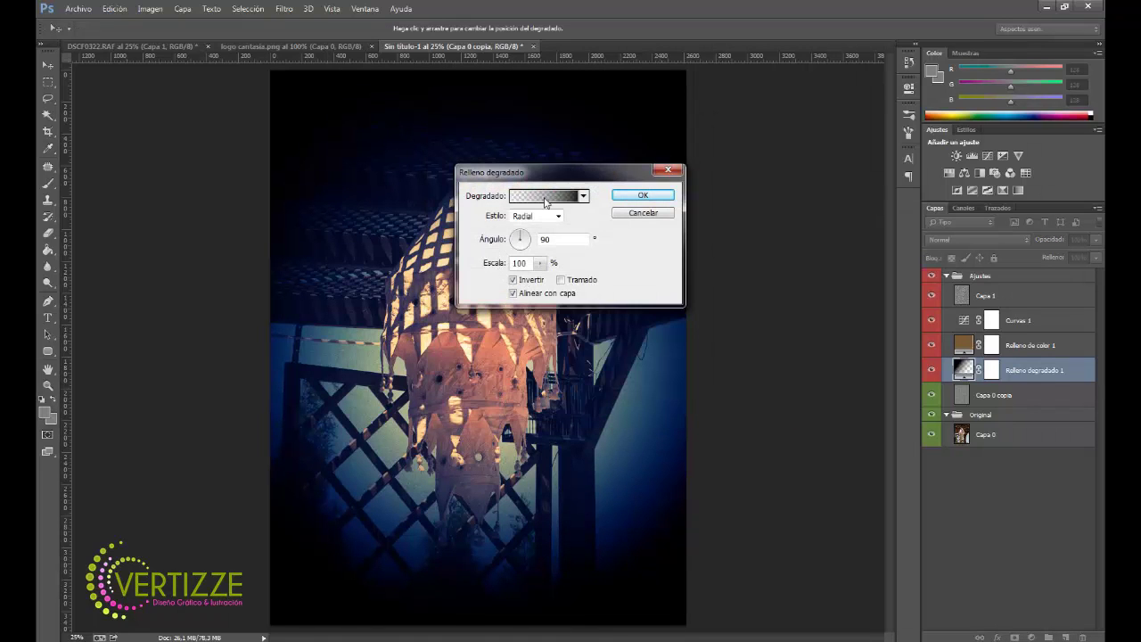
pyautogui.moveTo(541, 265); pyautogui.dragTo(545, 281)
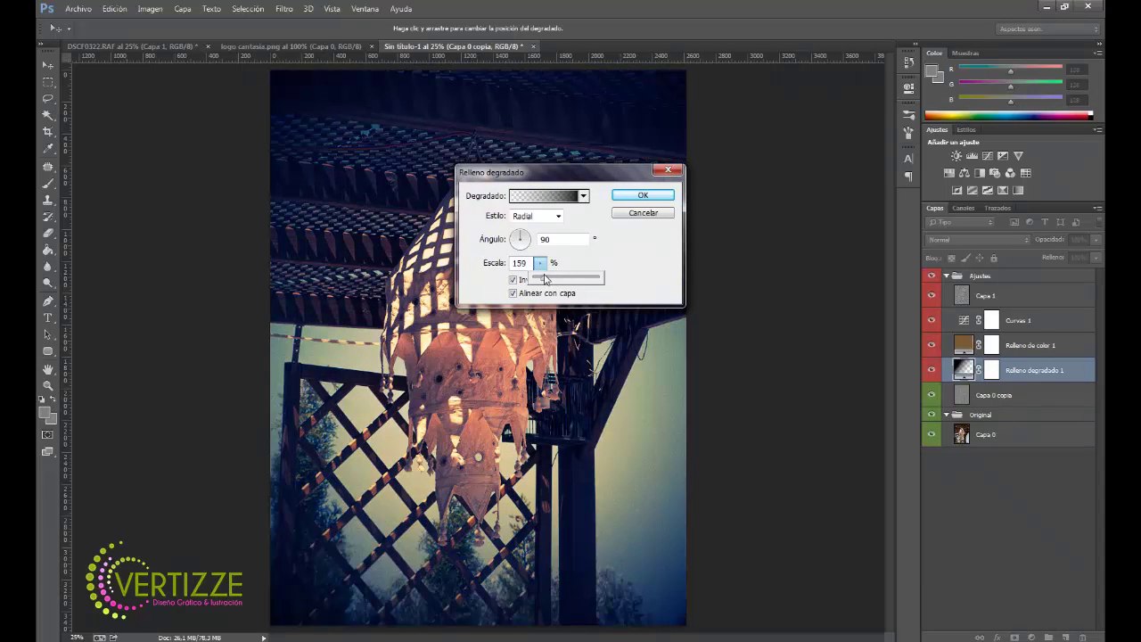
# Step: Blend the gradient vignette layer in Luz suave at about 29% opacity, comparing it on/off
pyautogui.click(631, 198)
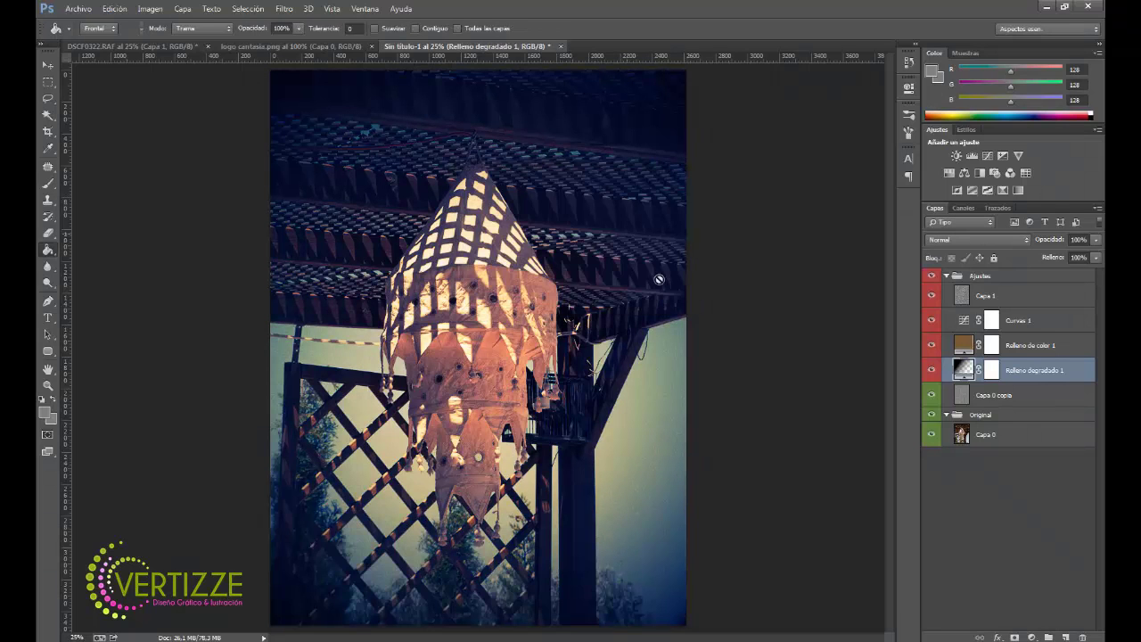
pyautogui.click(1009, 240)
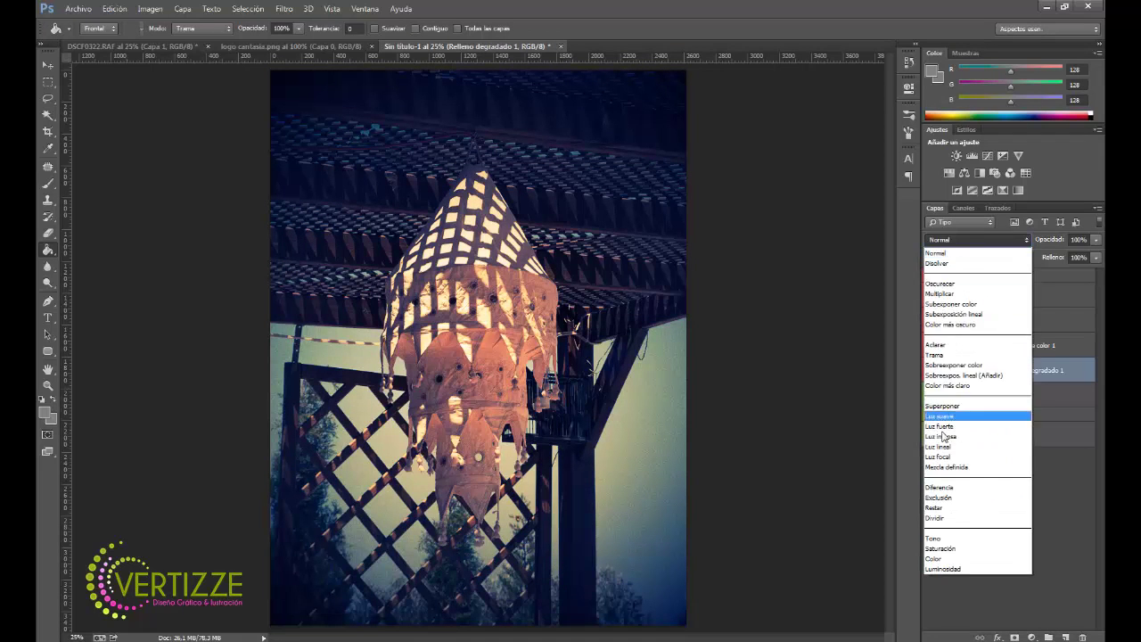
pyautogui.click(950, 419)
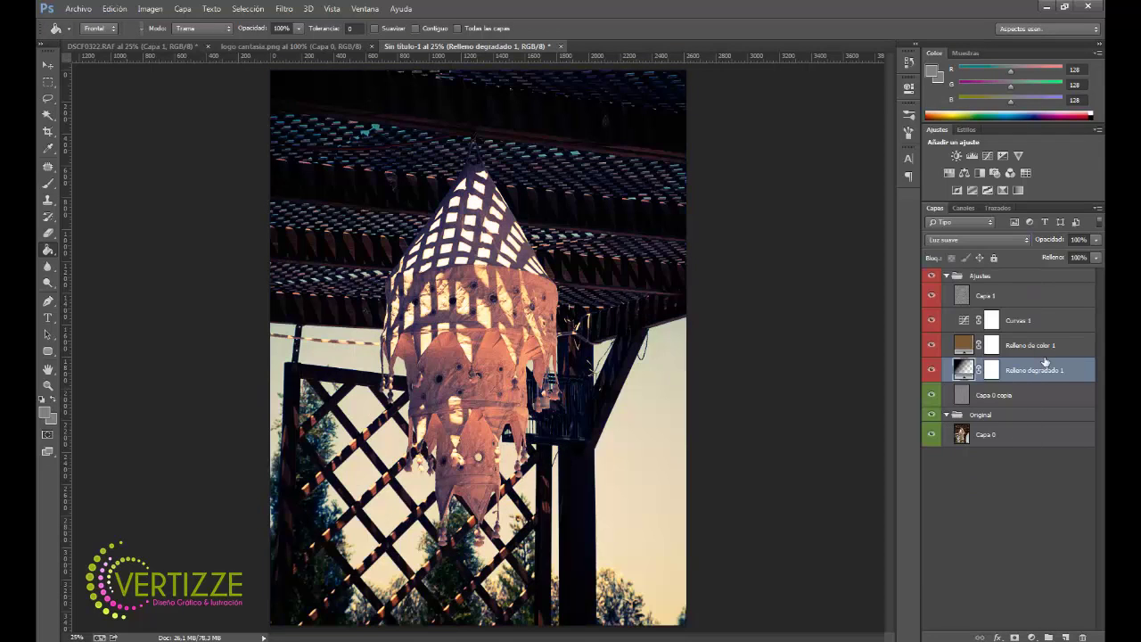
pyautogui.click(1095, 240)
pyautogui.moveTo(1058, 253); pyautogui.dragTo(1056, 253)
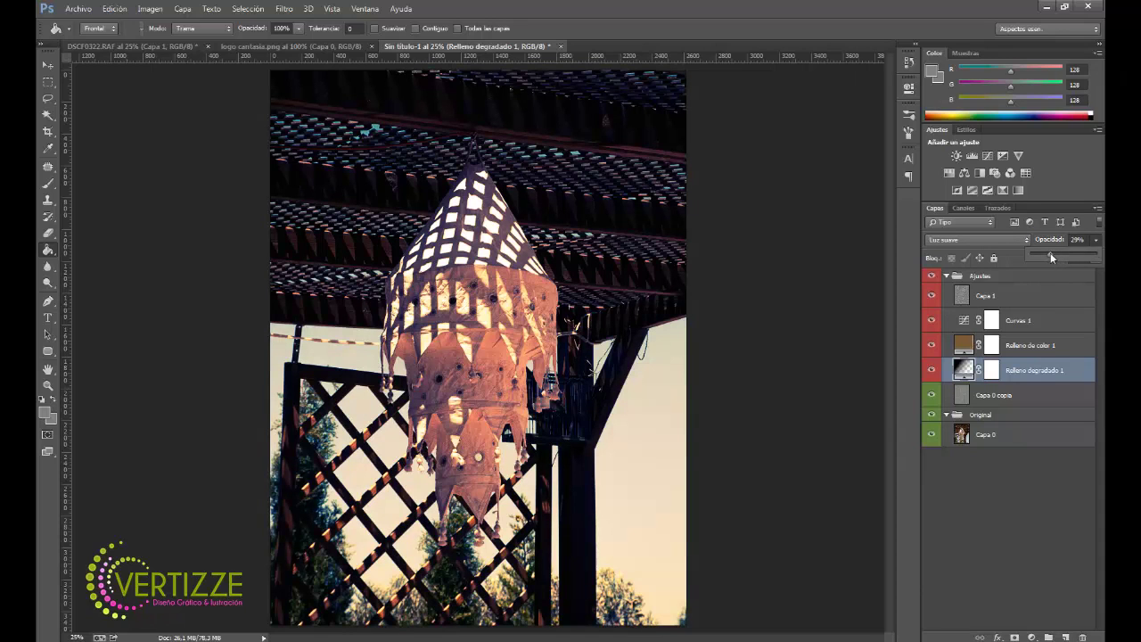
pyautogui.click(935, 374)
pyautogui.click(937, 378)
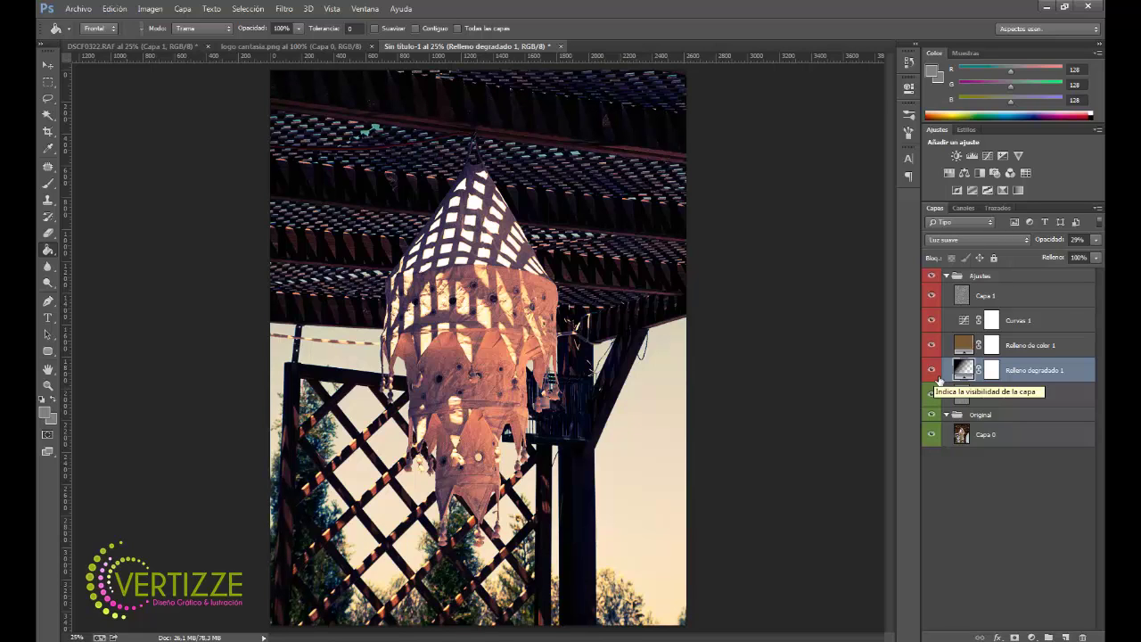
# Step: Toggle the reference's Tono/saturación 1 layer to compare, then return to Sin título-1
pyautogui.click(142, 49)
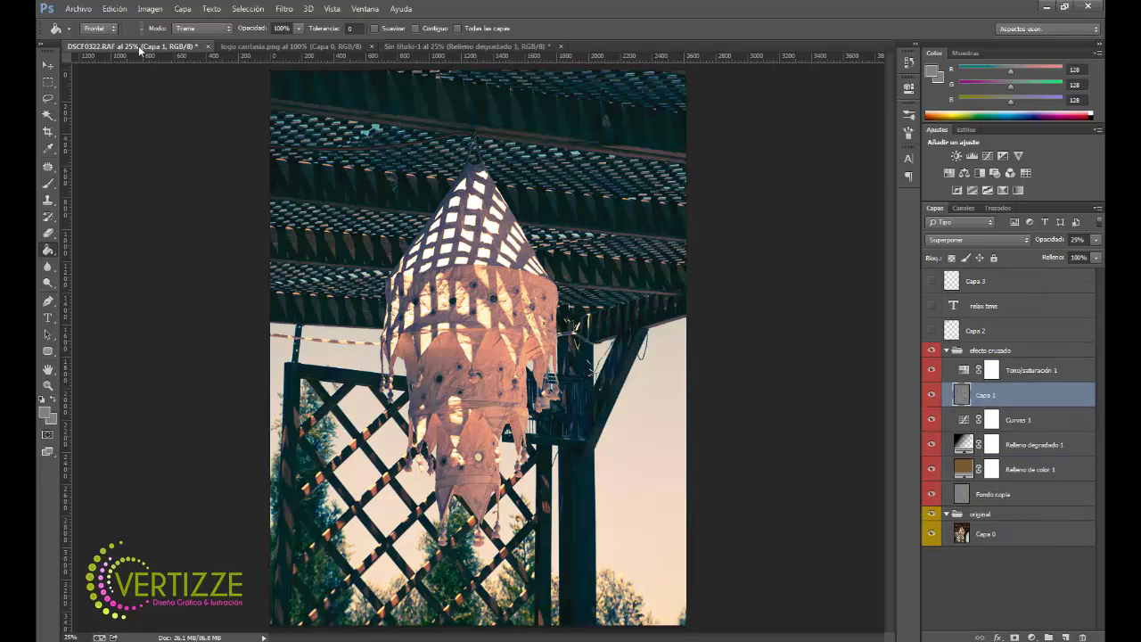
pyautogui.click(1048, 380)
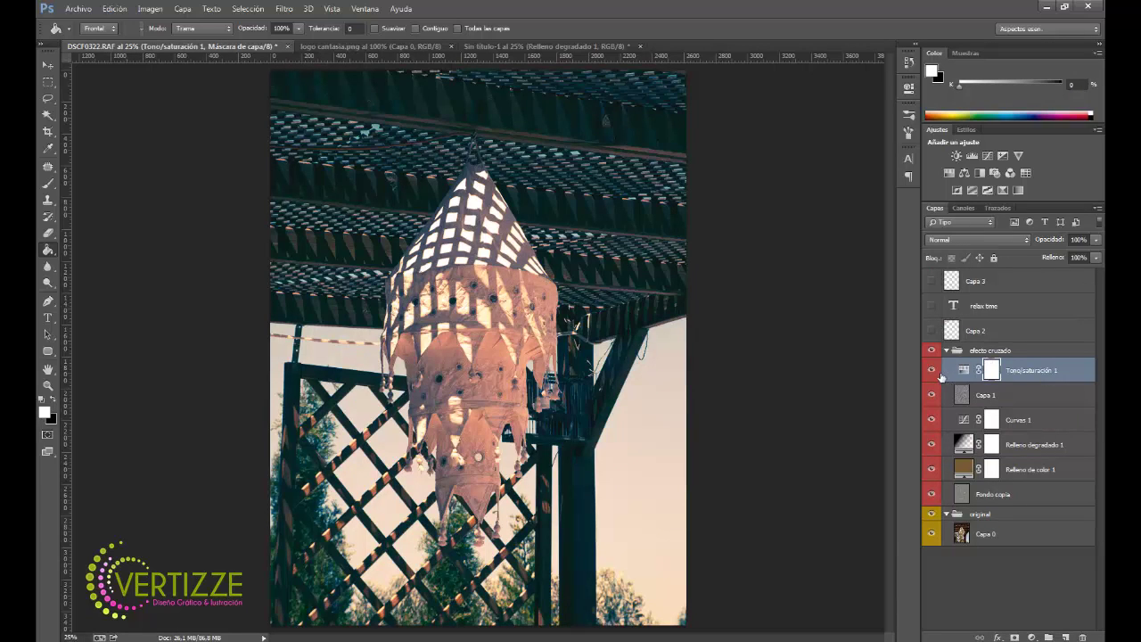
pyautogui.click(931, 370)
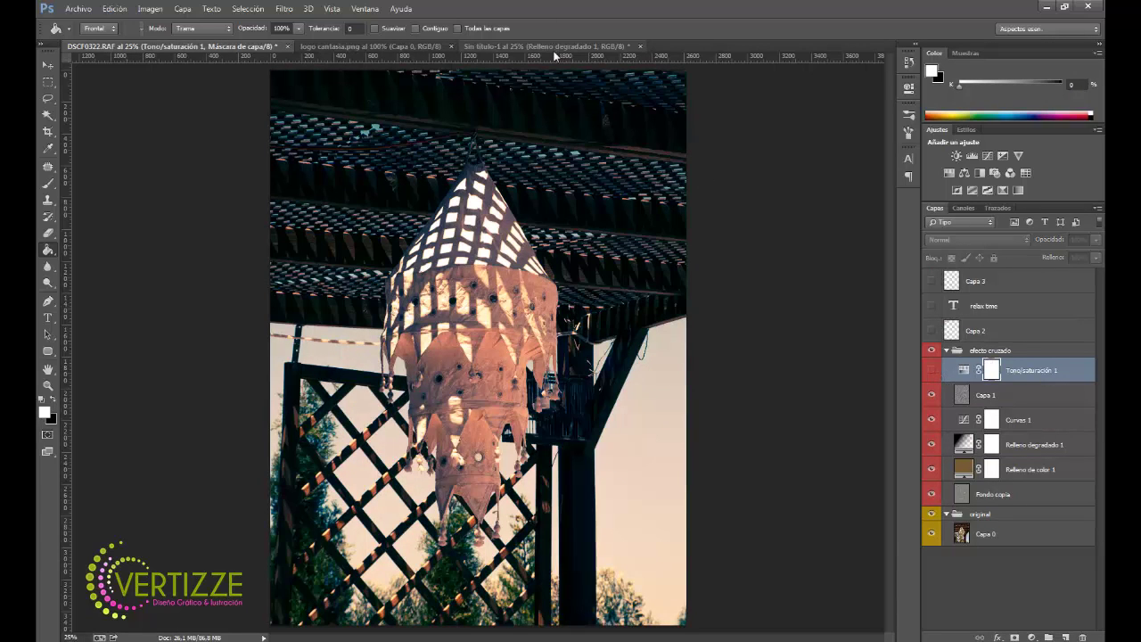
pyautogui.click(499, 48)
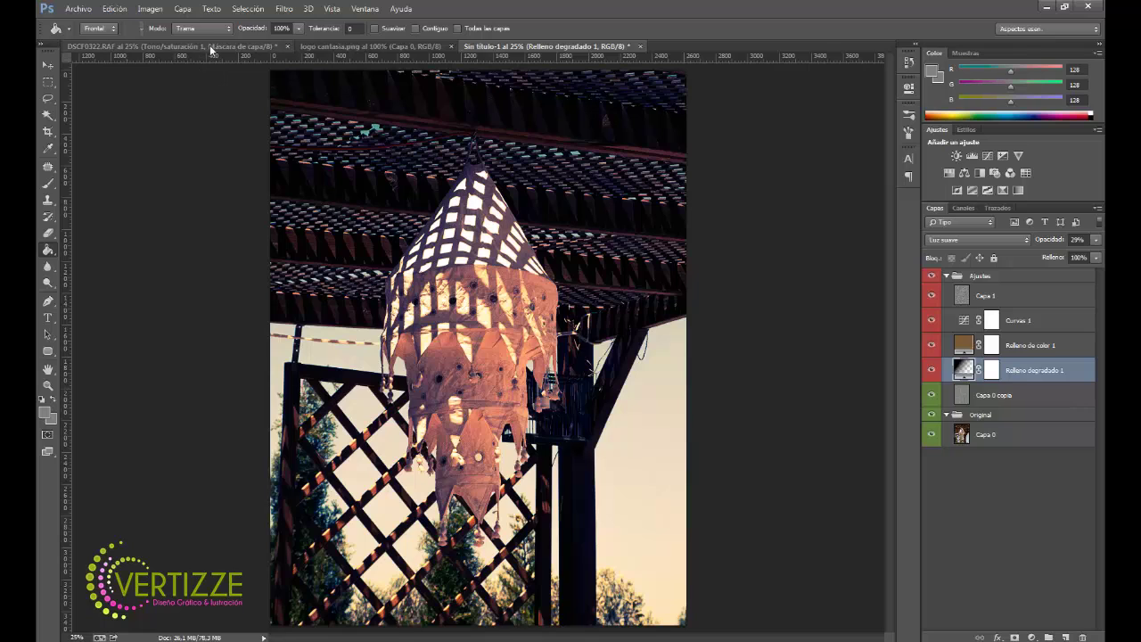
pyautogui.click(212, 49)
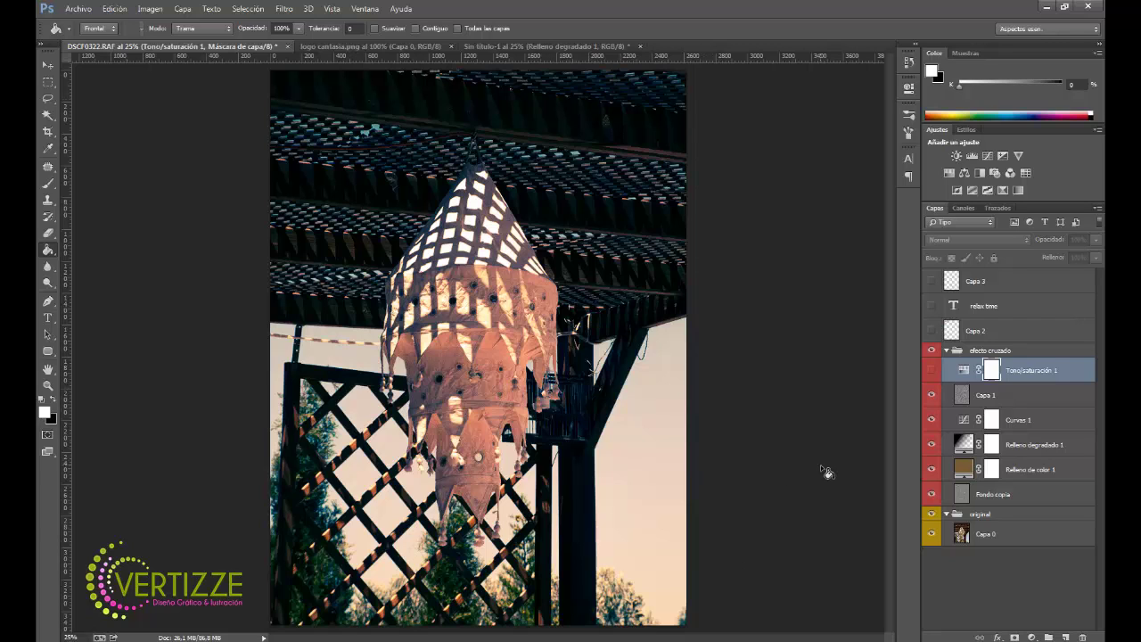
pyautogui.click(512, 47)
# Step: Add a Tono/saturación adjustment above Capa 1 with Luminosidad set to 10
pyautogui.click(1025, 299)
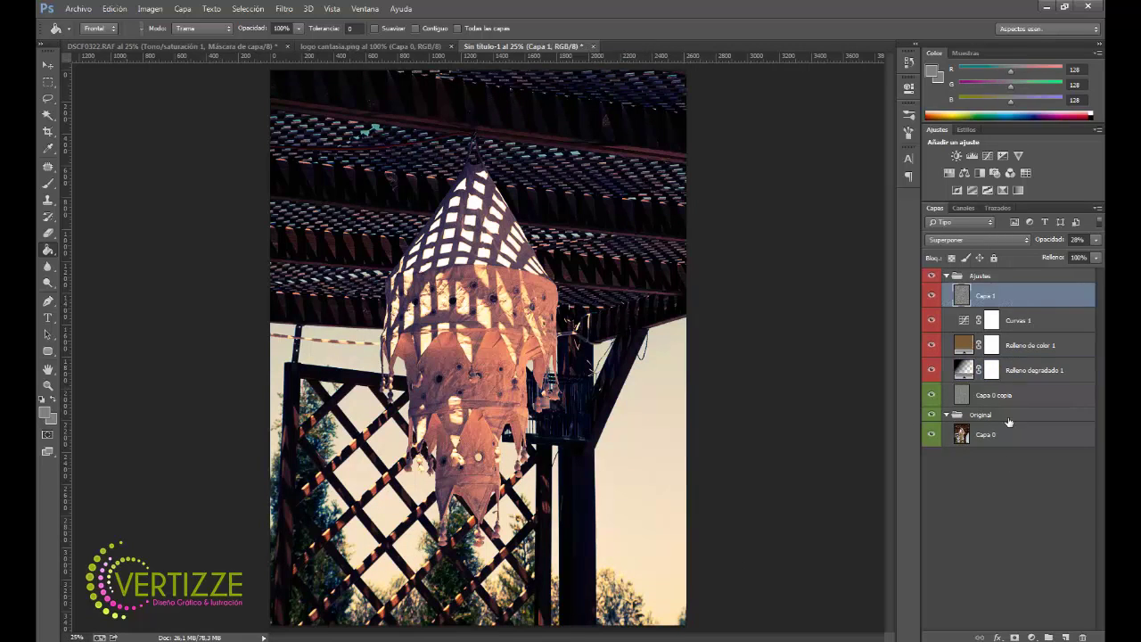
pyautogui.click(1034, 636)
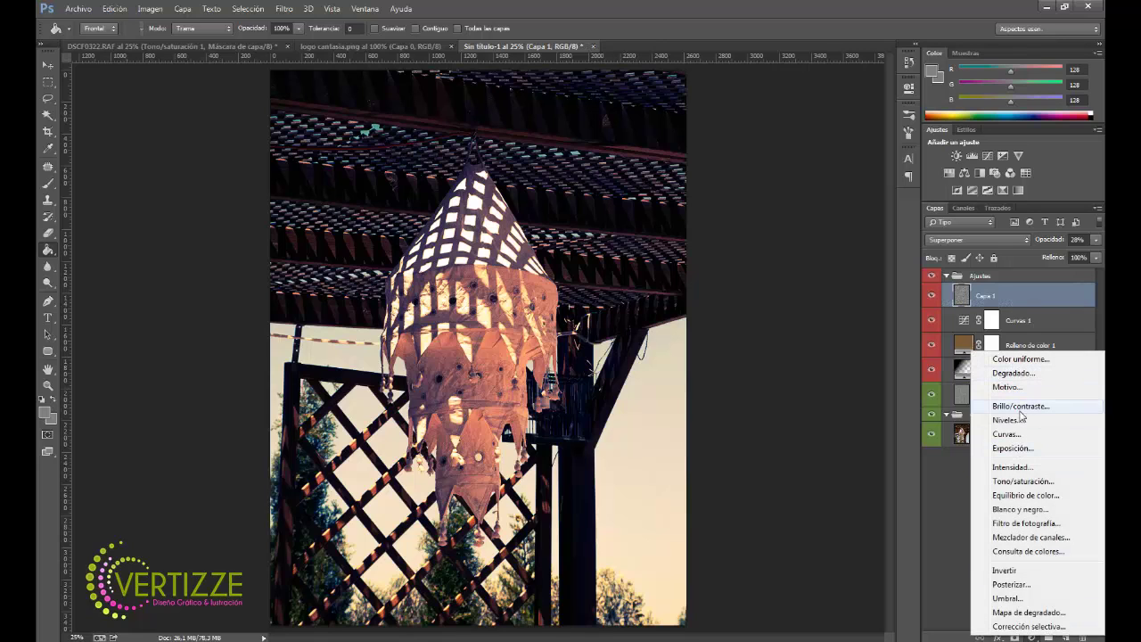
pyautogui.click(1023, 480)
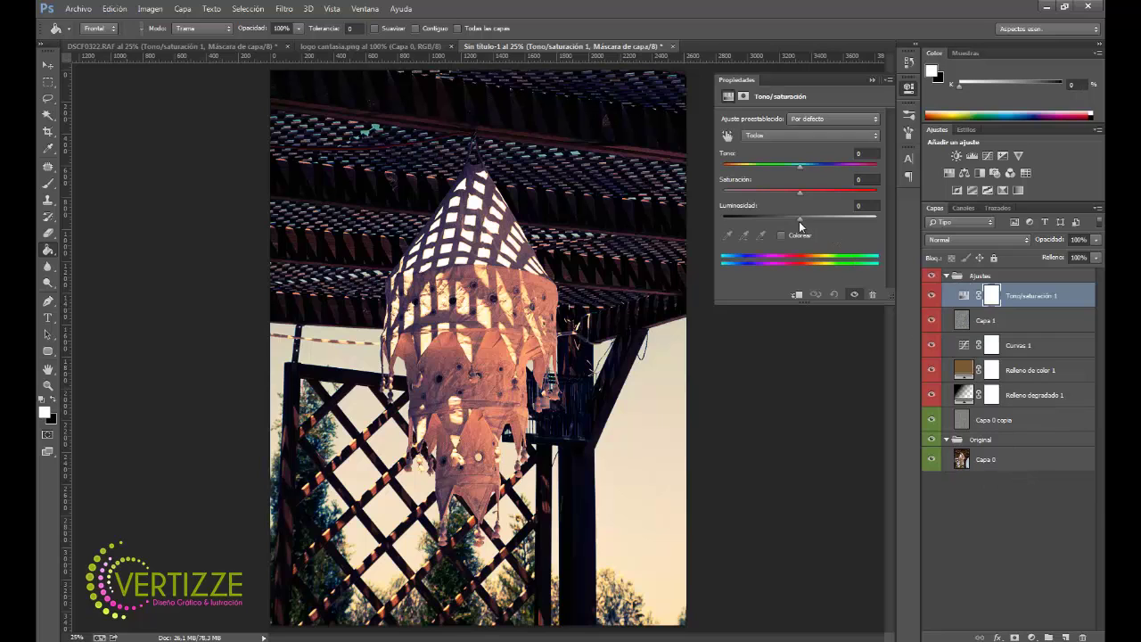
pyautogui.click(800, 226)
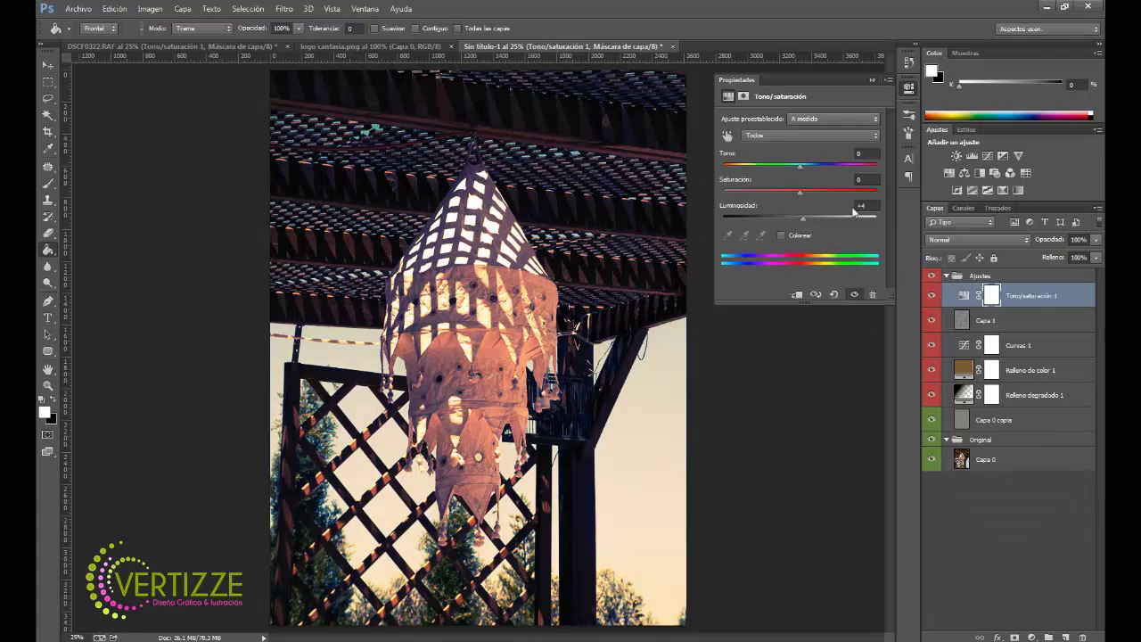
pyautogui.click(858, 208)
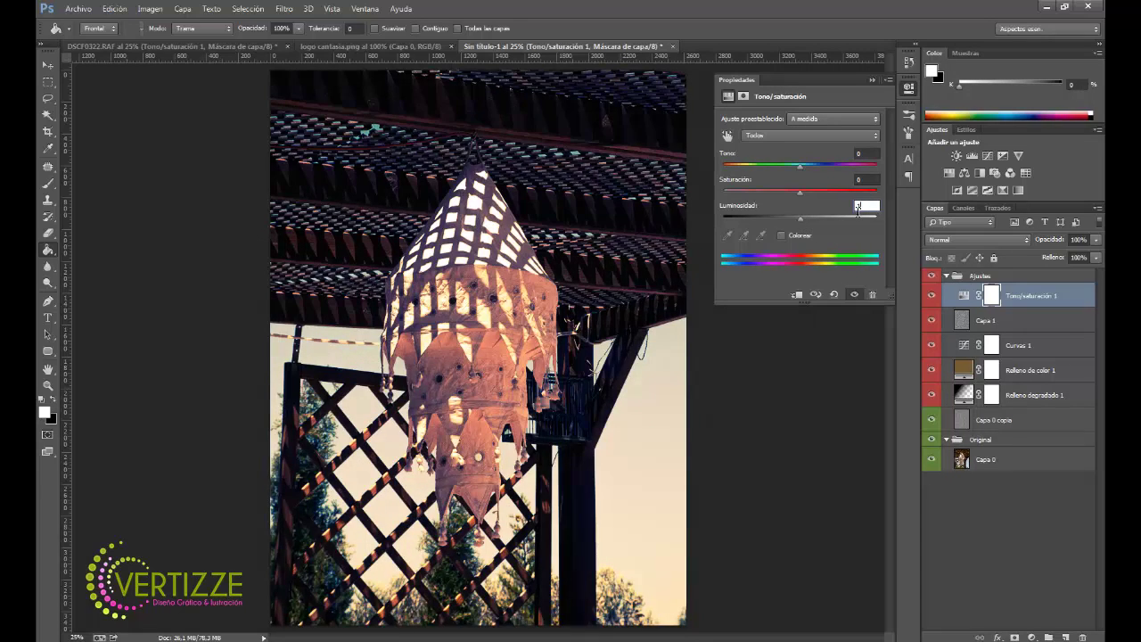
pyautogui.write('10')
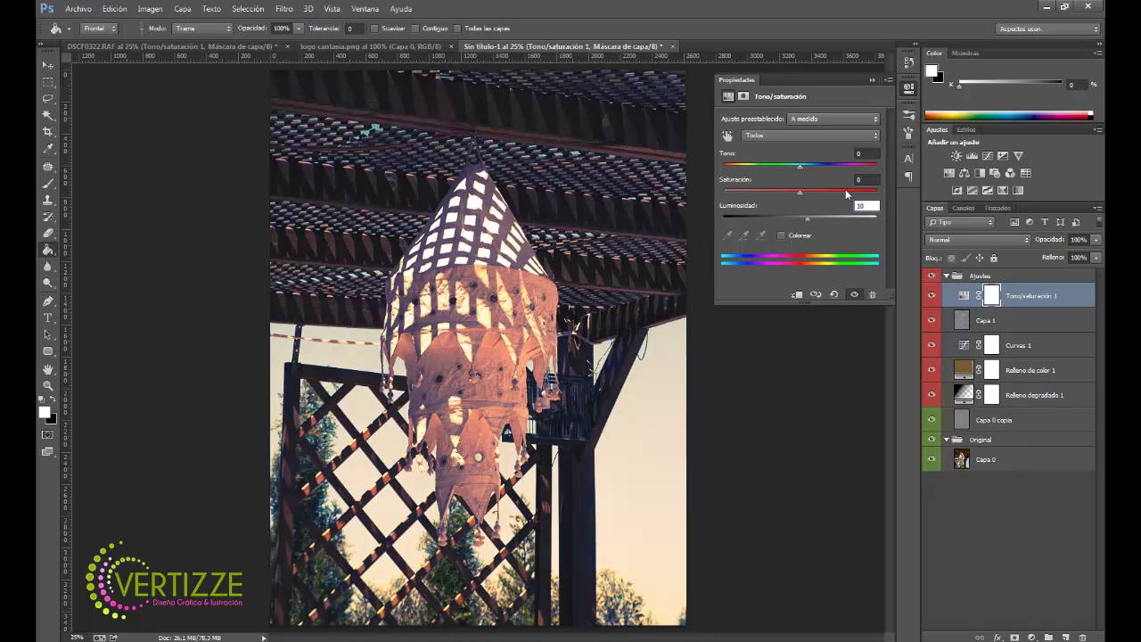
pyautogui.click(869, 80)
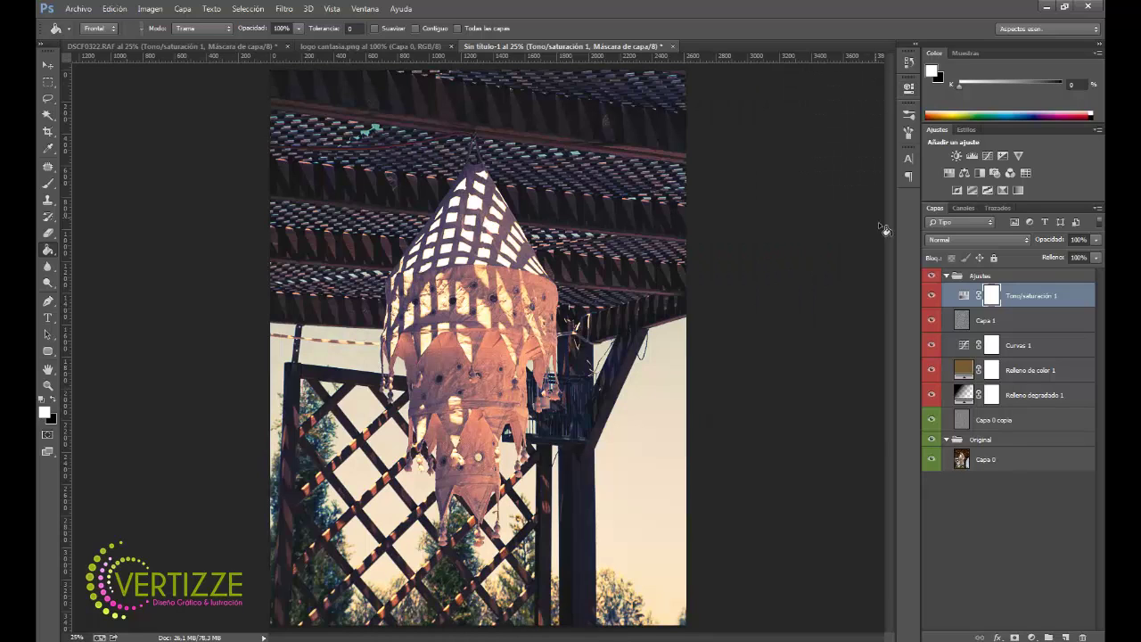
# Step: Toggle the hue/saturation adjustment to compare, retype its Luminosidad value, and leave it on
pyautogui.click(932, 298)
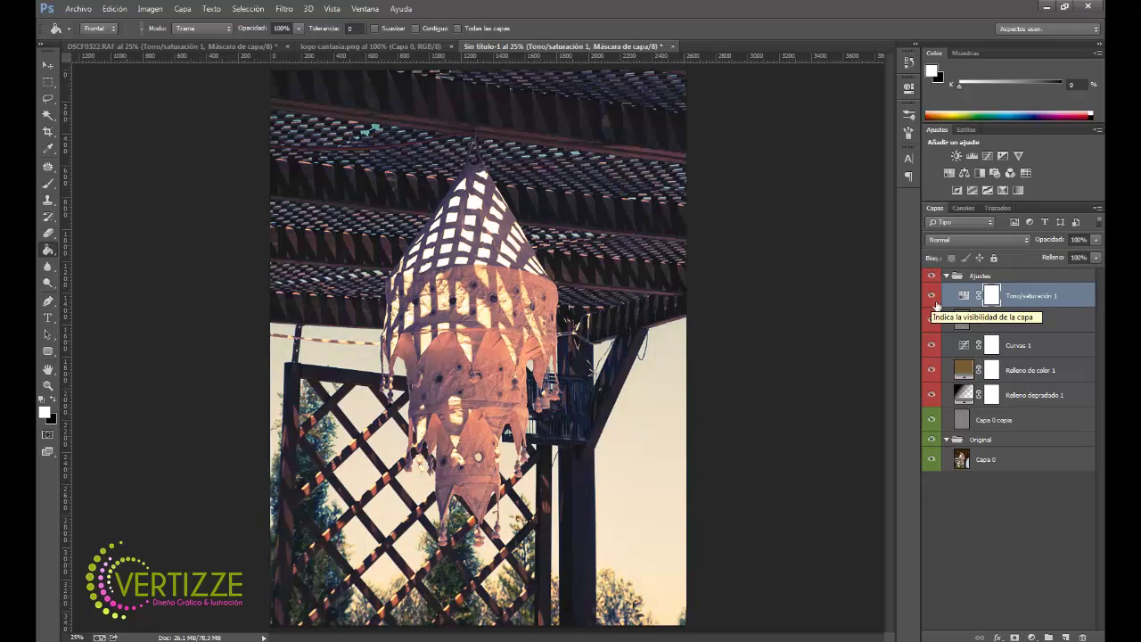
pyautogui.click(932, 299)
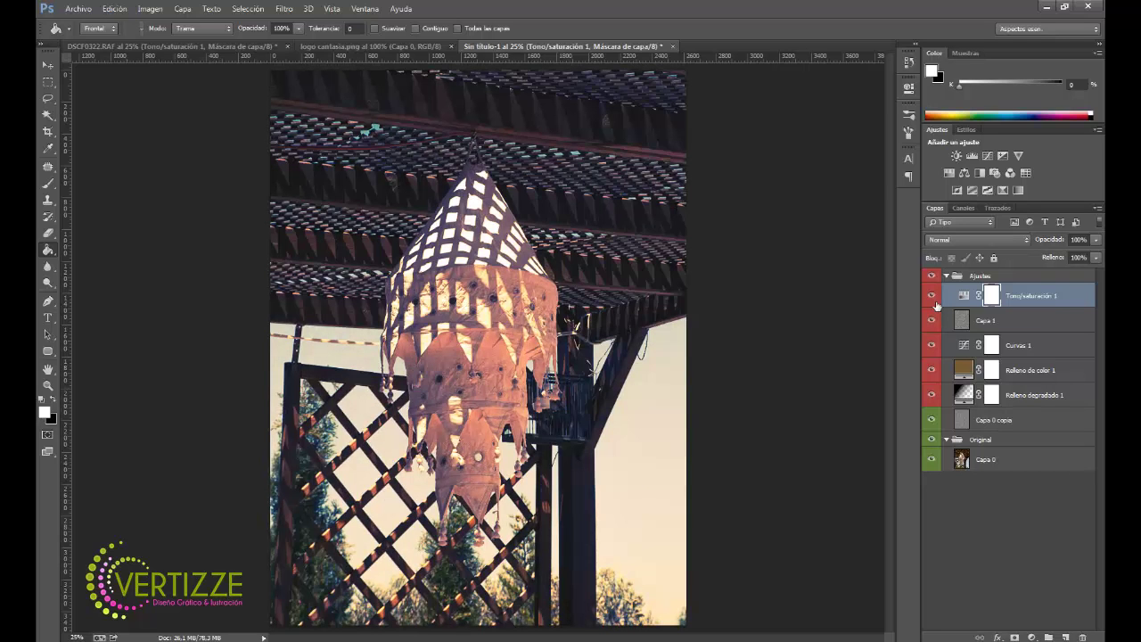
pyautogui.doubleClick(962, 296)
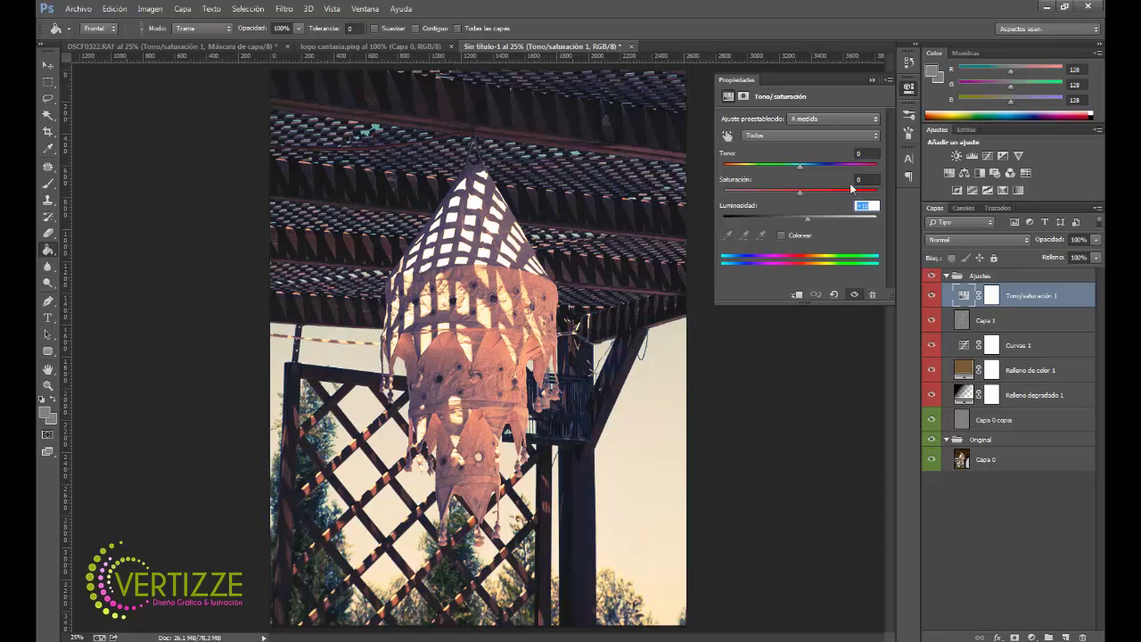
pyautogui.write('0')
pyautogui.click(871, 80)
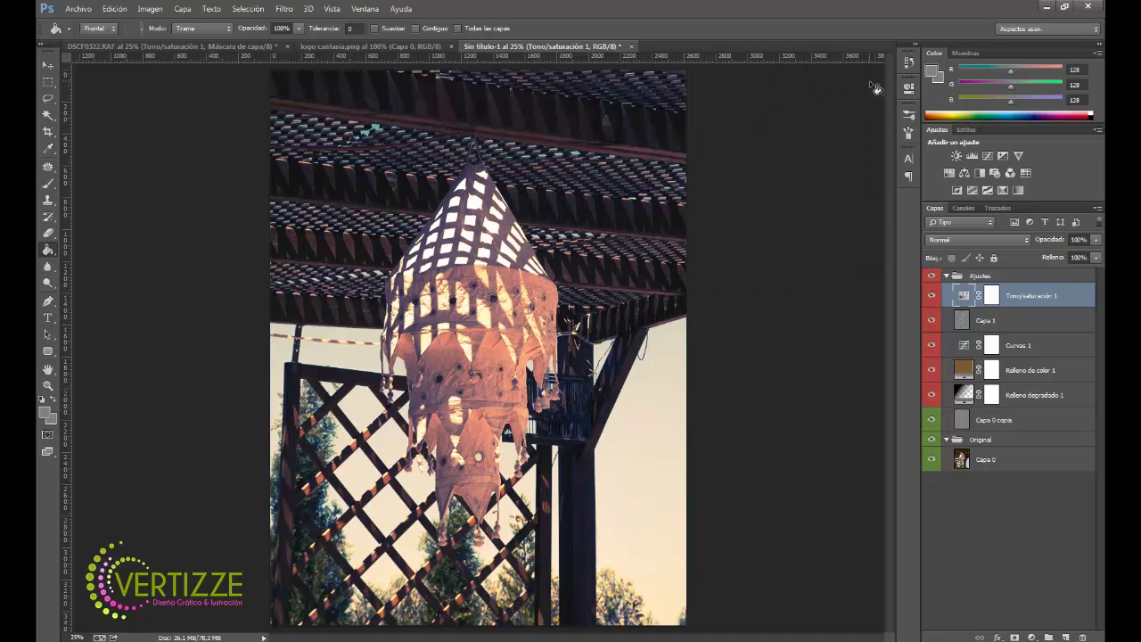
pyautogui.click(936, 300)
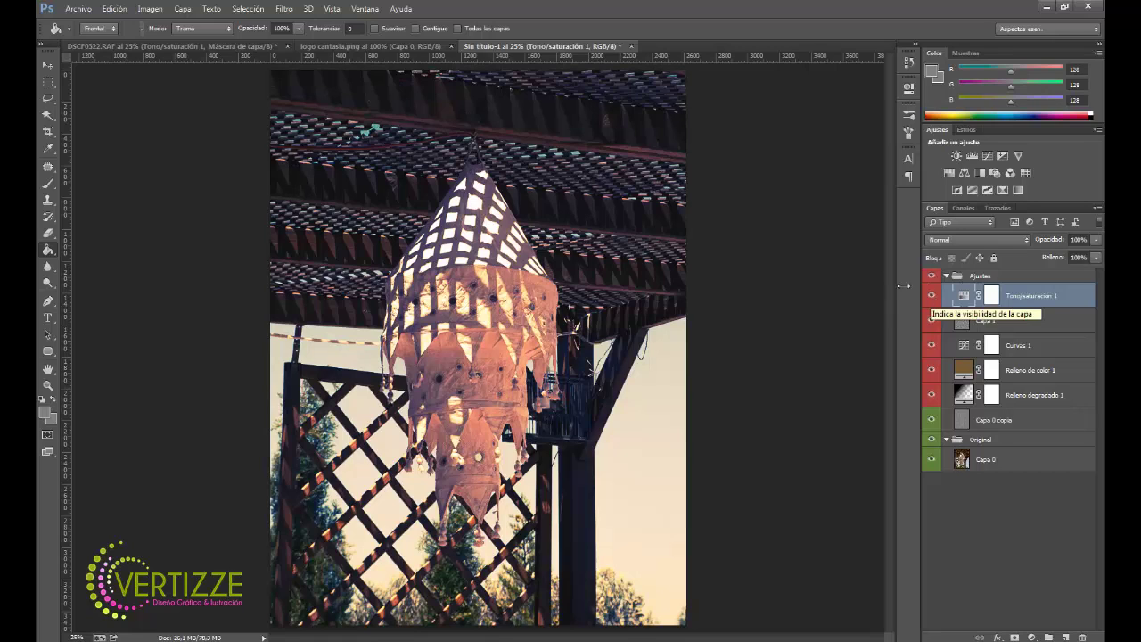
pyautogui.click(952, 278)
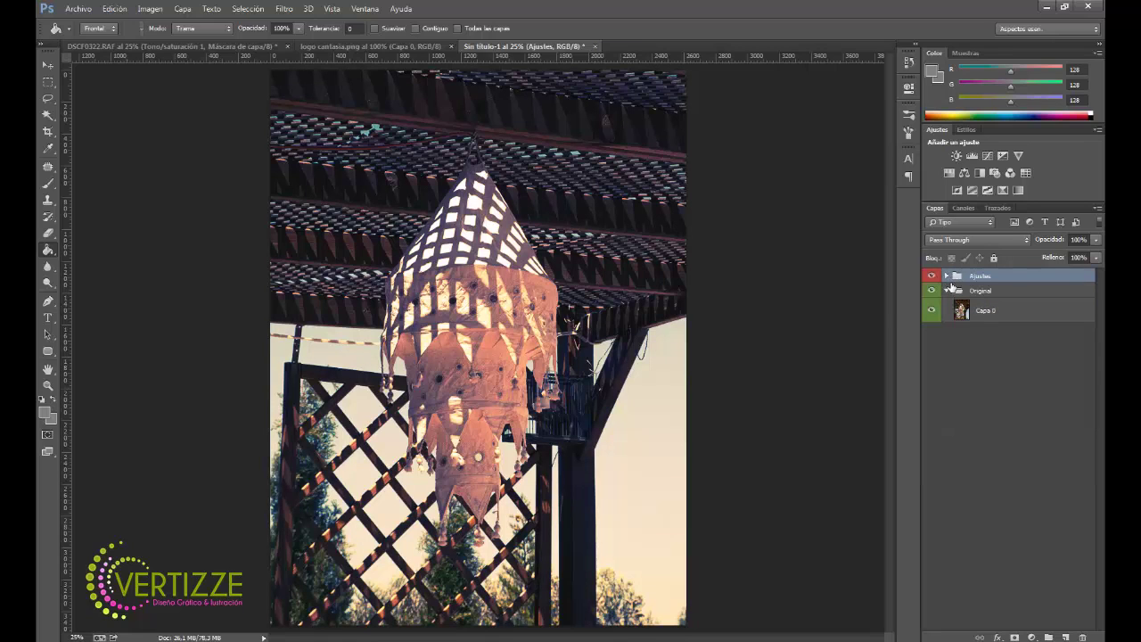
pyautogui.click(946, 275)
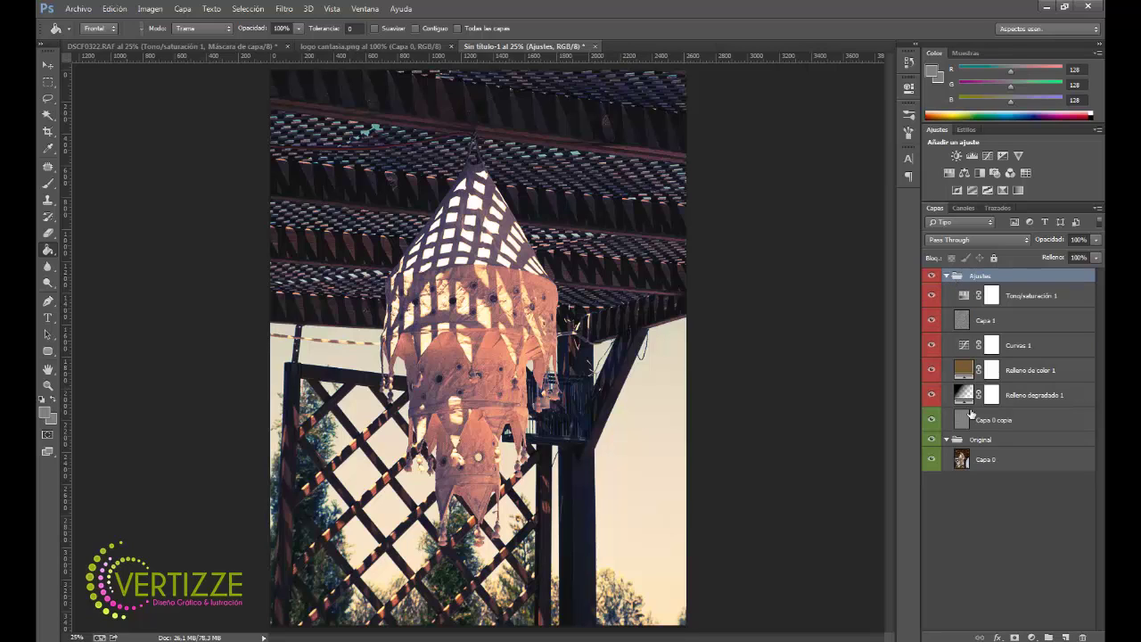
pyautogui.click(1032, 347)
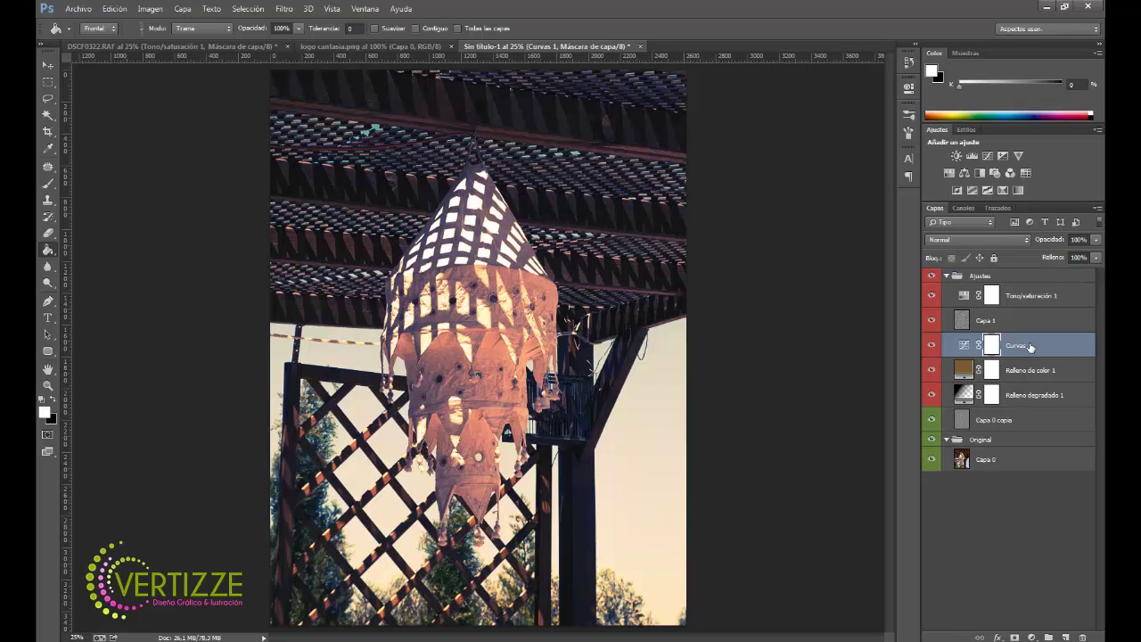
pyautogui.click(964, 348)
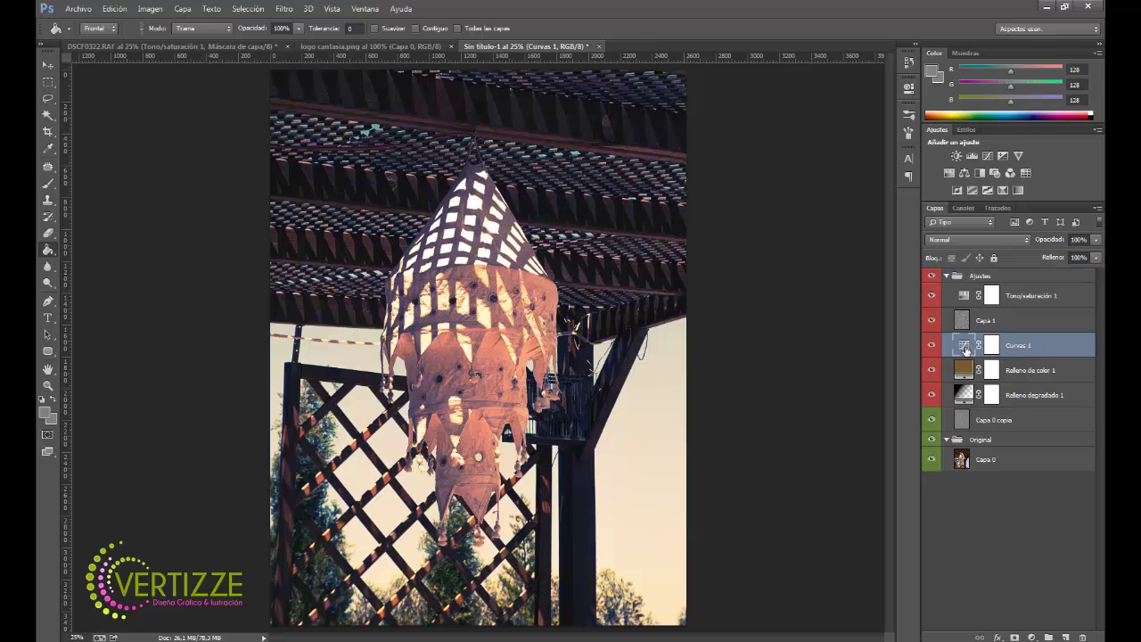
pyautogui.doubleClick(965, 351)
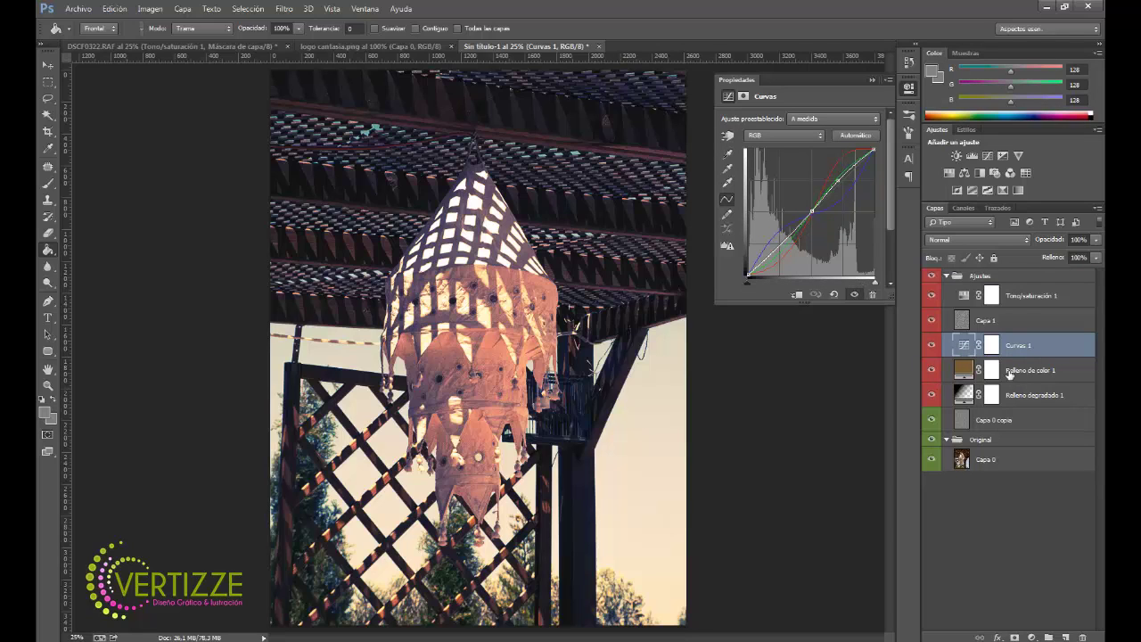
pyautogui.click(1048, 377)
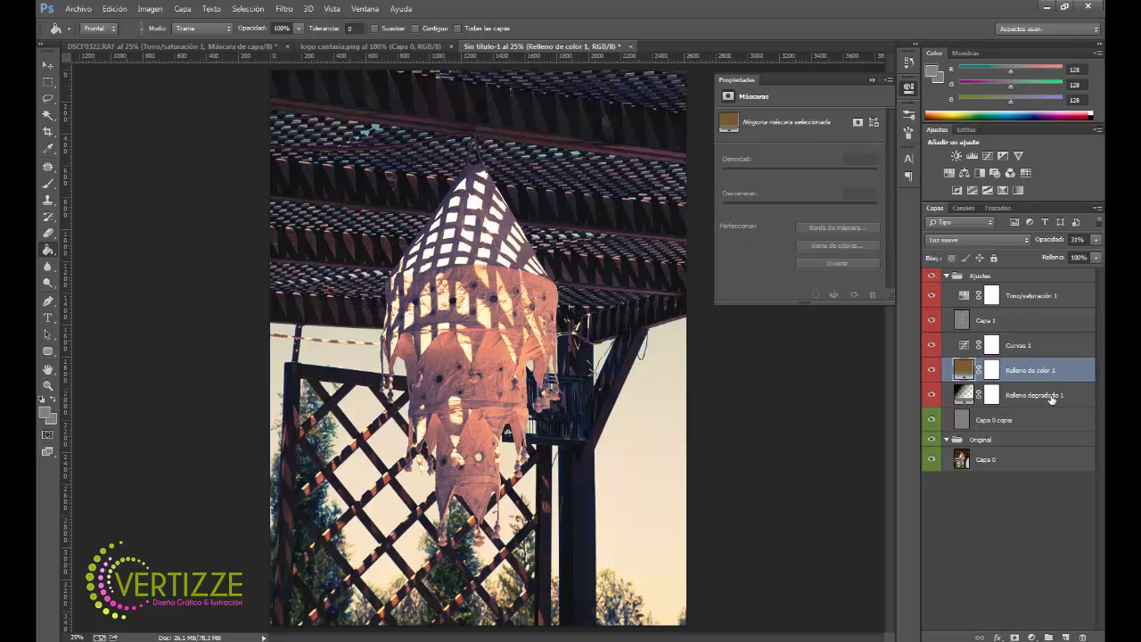
pyautogui.click(1052, 399)
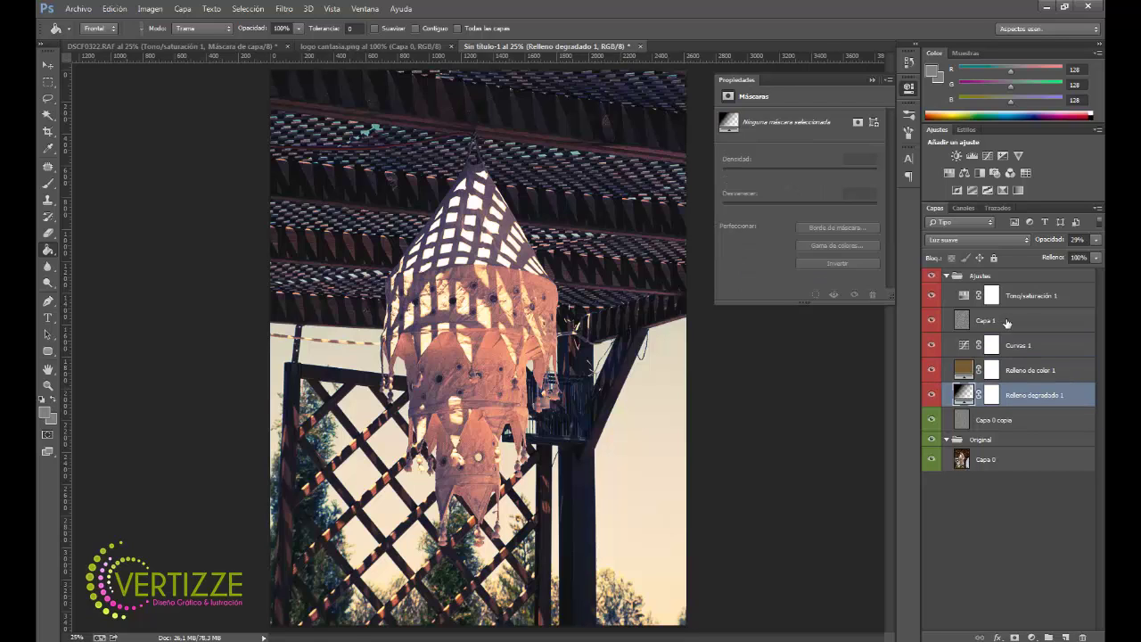
pyautogui.click(1012, 427)
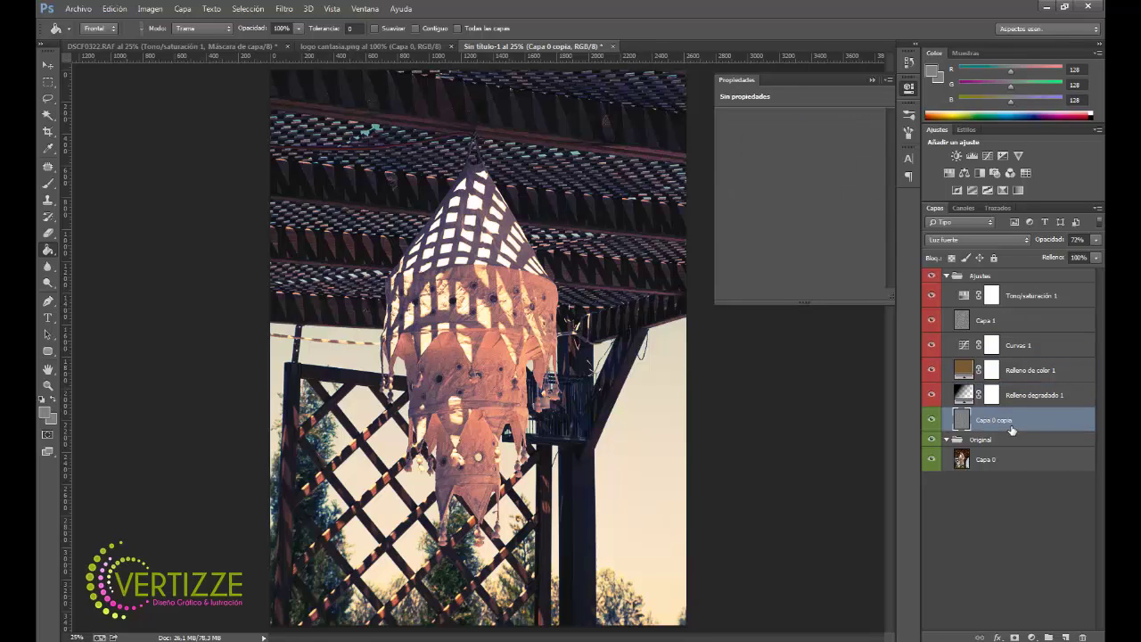
pyautogui.click(1055, 319)
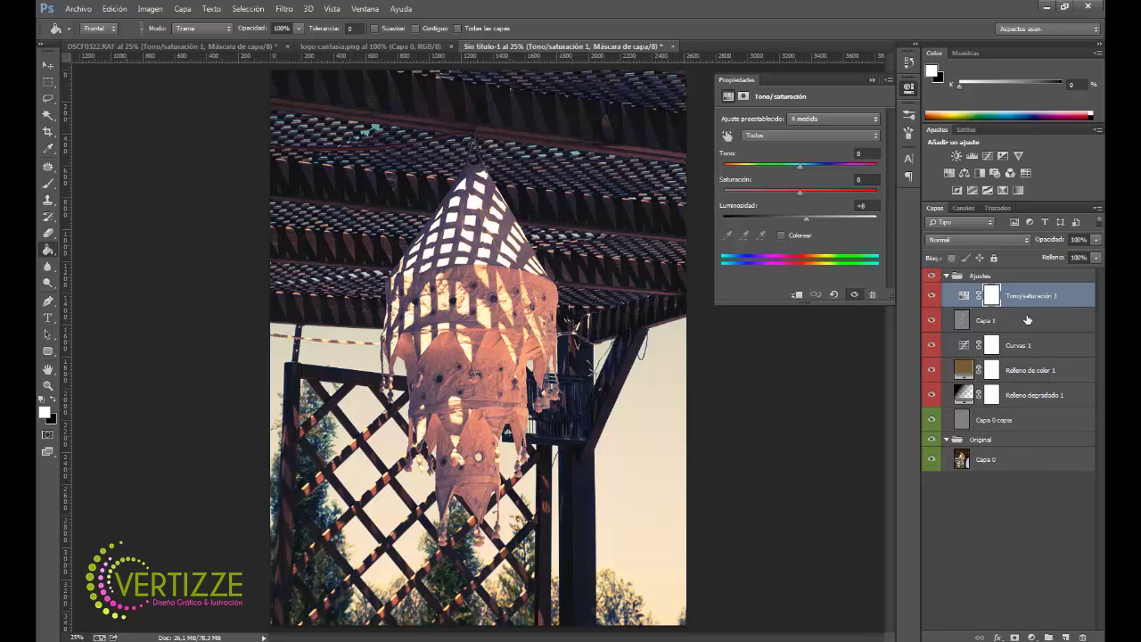
pyautogui.click(1025, 320)
pyautogui.click(1032, 347)
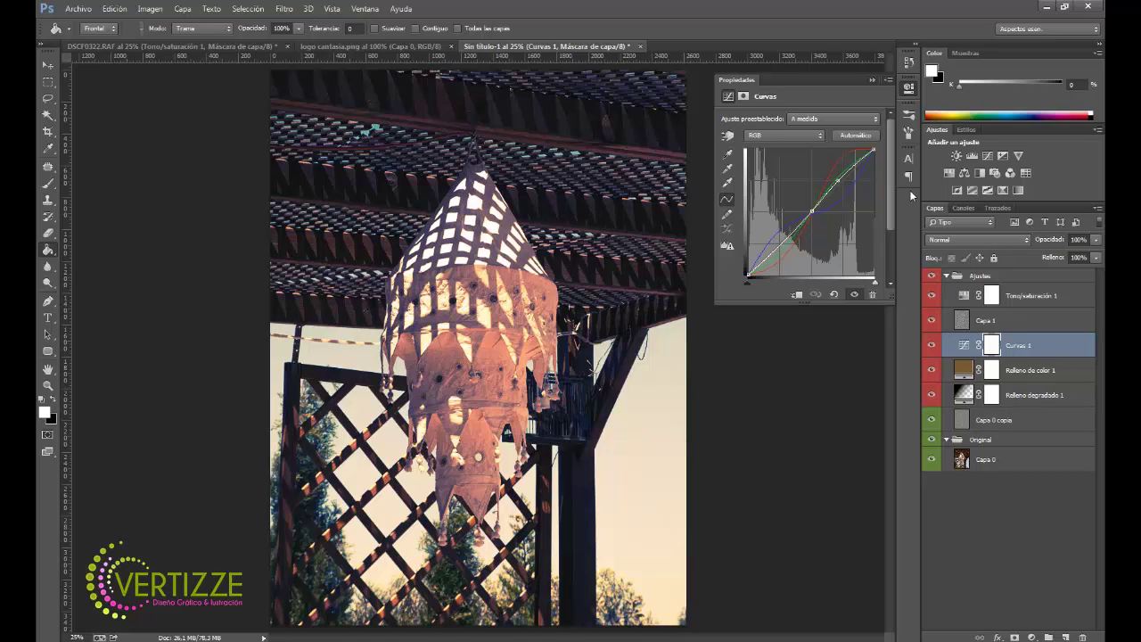
pyautogui.click(872, 81)
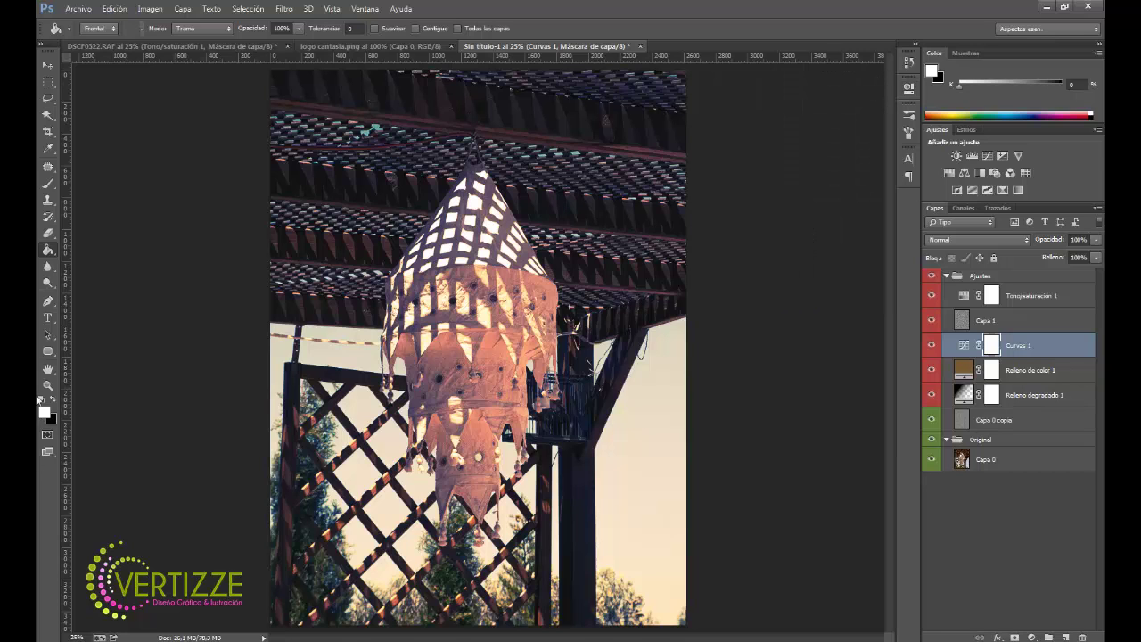
# Step: Compare with DSCF0322.RAF, then collapse the Ajustes group in Sin título-1
pyautogui.click(134, 49)
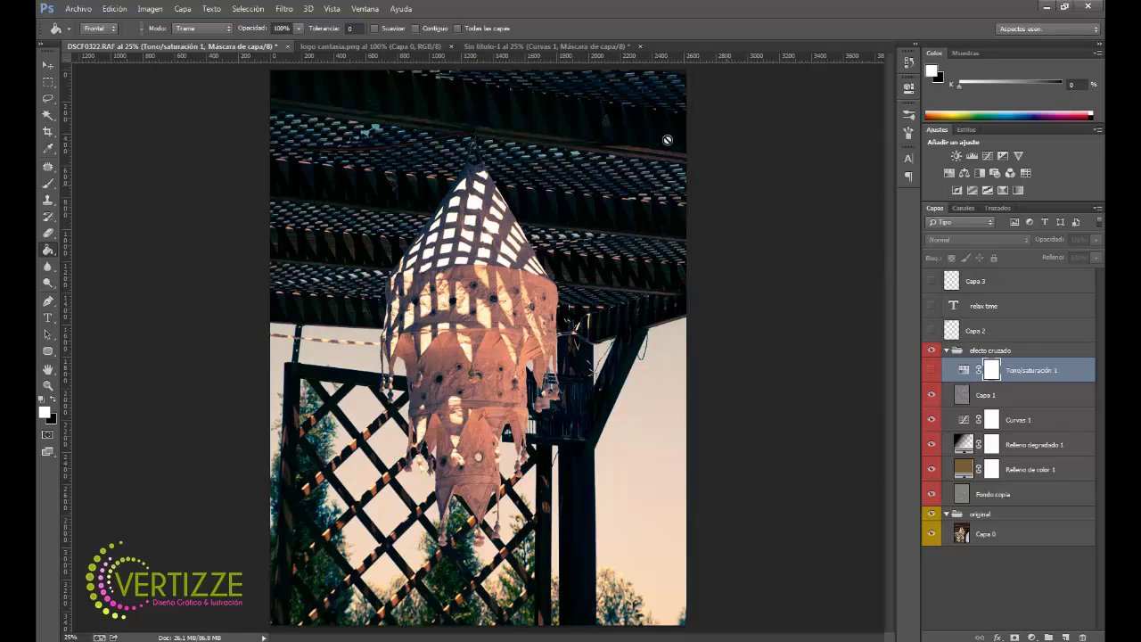
pyautogui.click(573, 46)
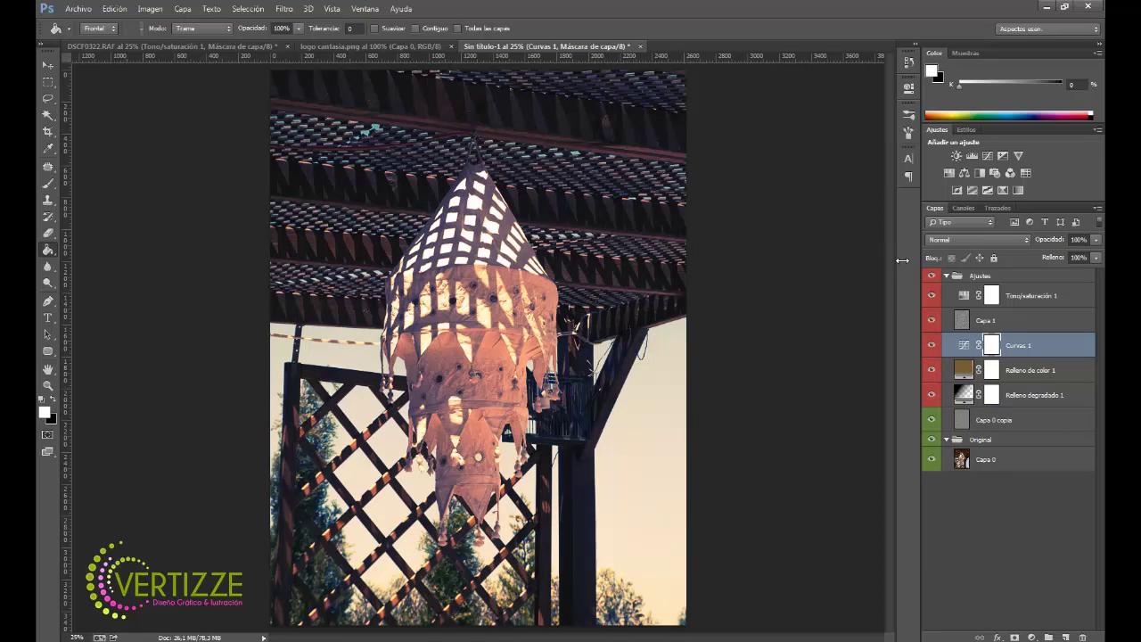
pyautogui.click(947, 276)
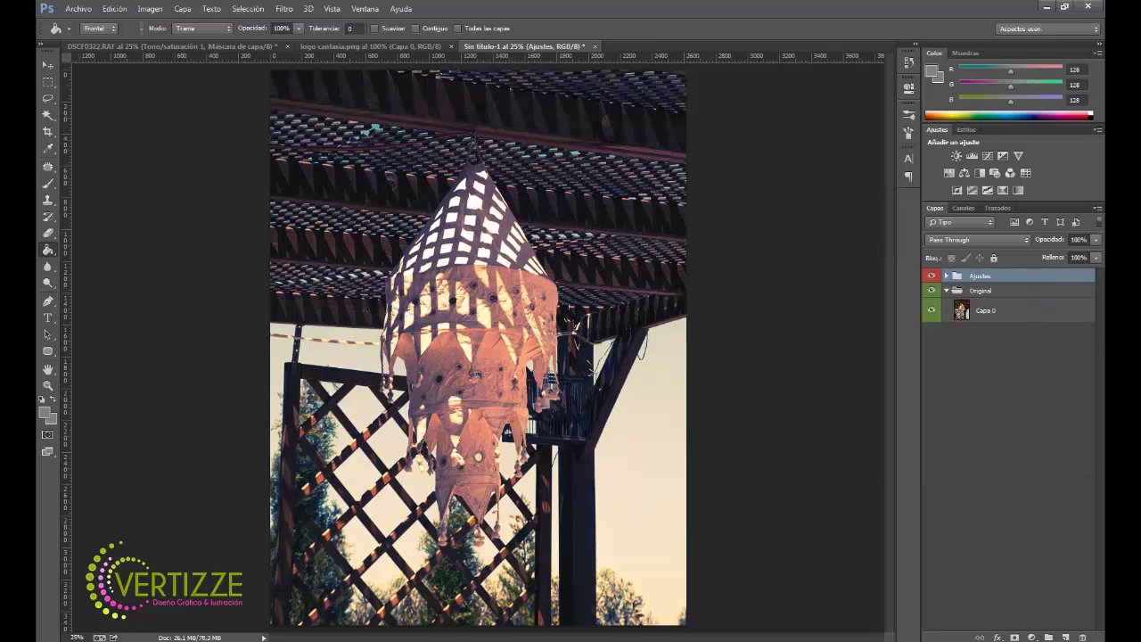
# Step: Add an empty Capa 2 layer and choose the ornamental flourish brush preset
pyautogui.click(1065, 638)
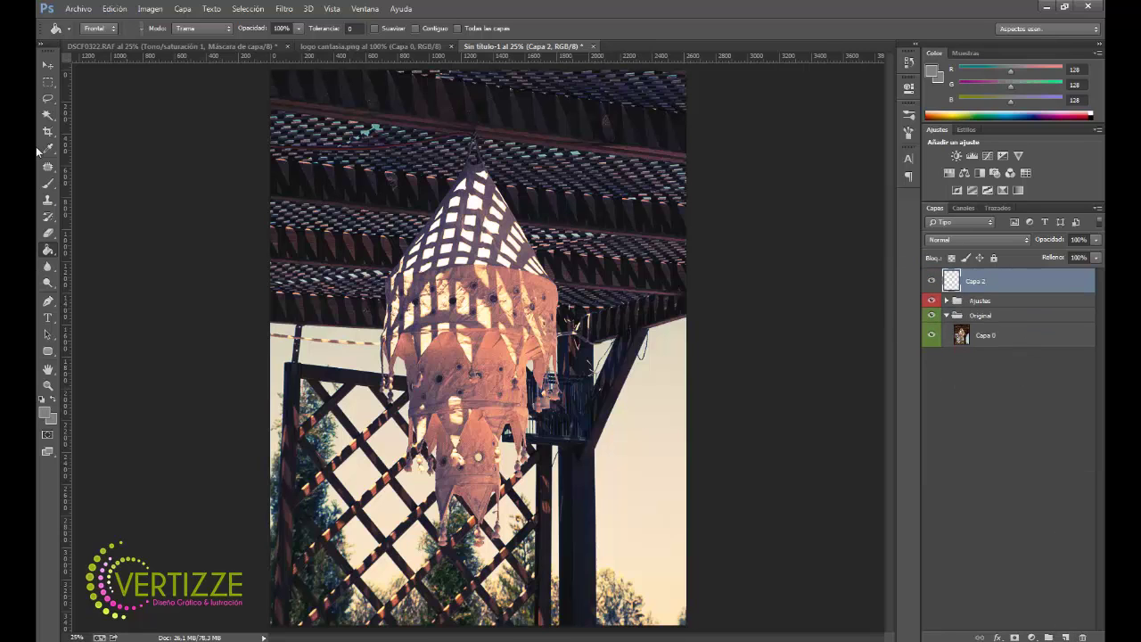
pyautogui.click(48, 184)
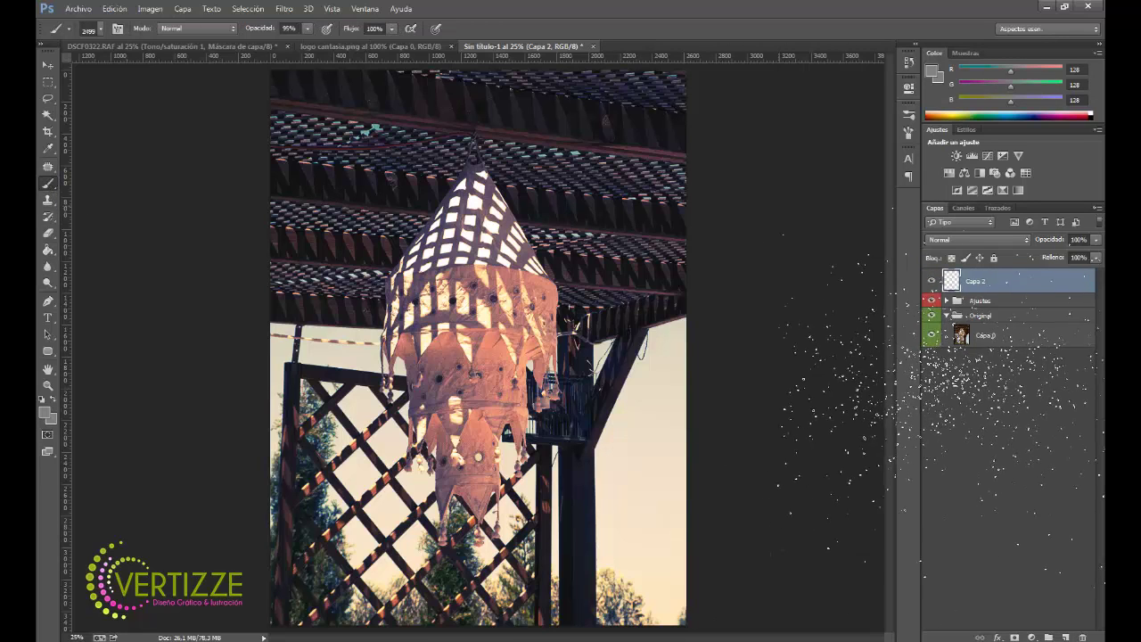
pyautogui.click(907, 133)
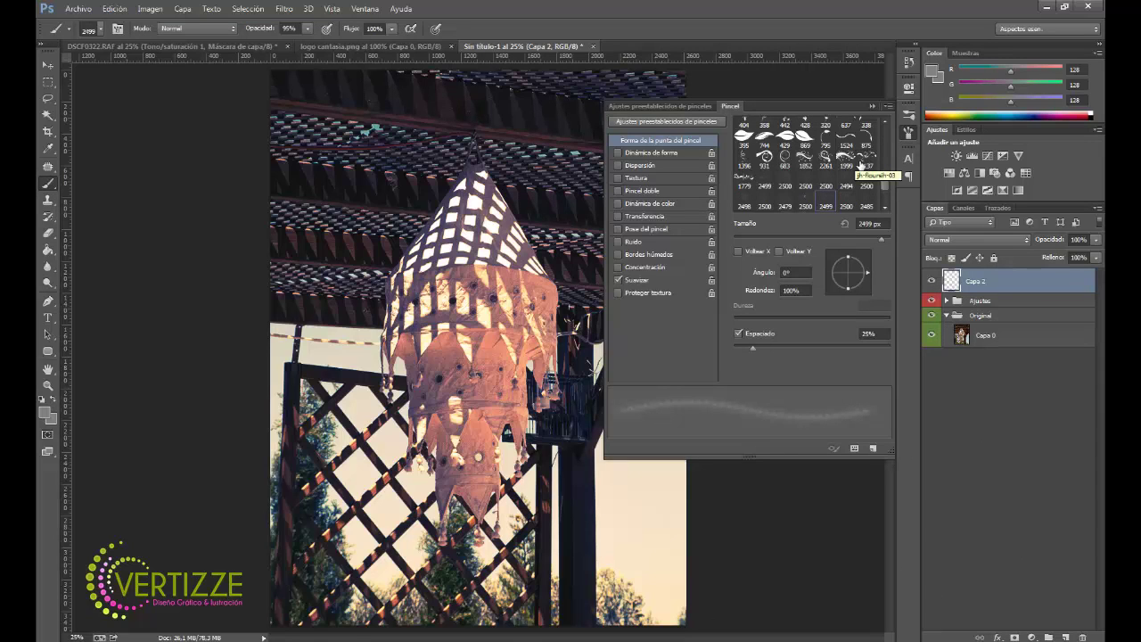
pyautogui.click(860, 164)
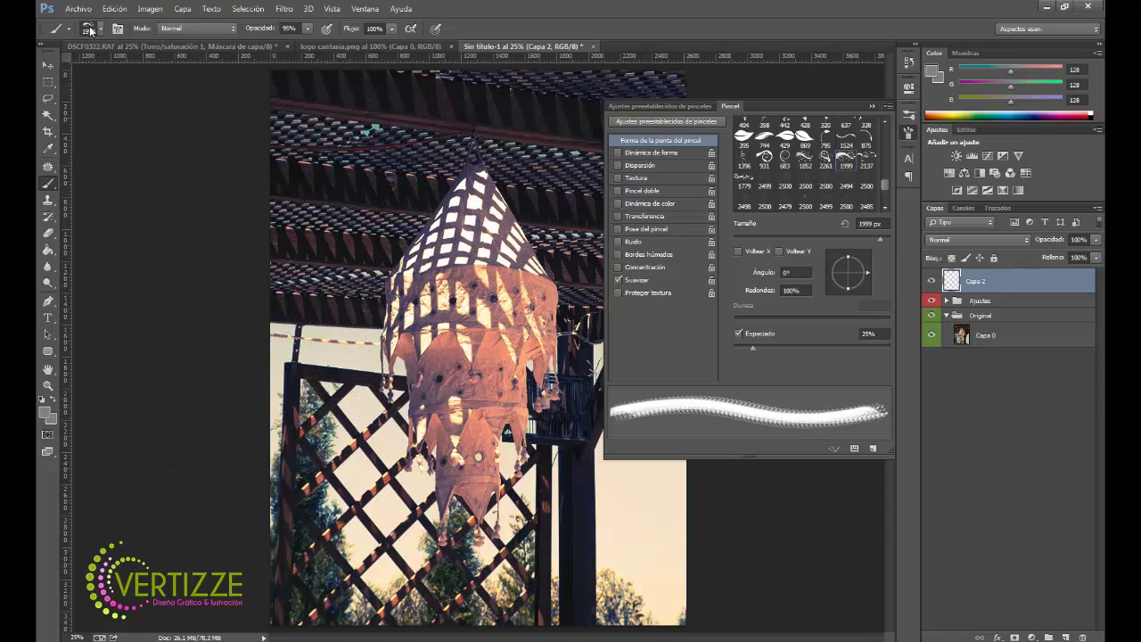
# Step: Set the brush size to 1000 px, then stamp and undo a trial flourish
pyautogui.click(101, 29)
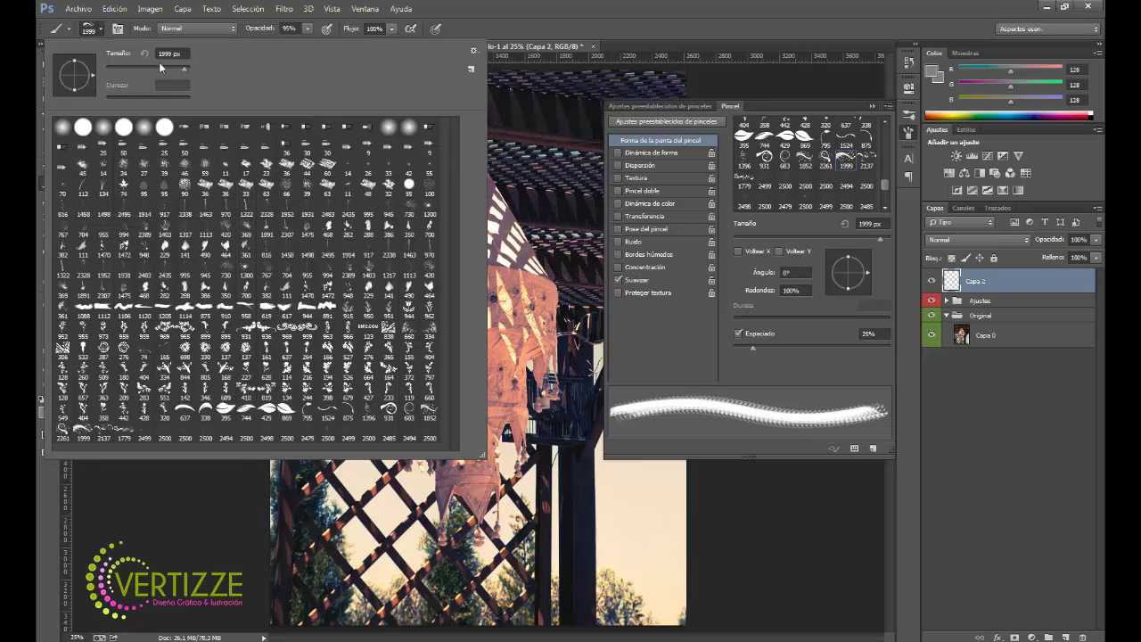
pyautogui.moveTo(159, 68); pyautogui.dragTo(169, 64)
pyautogui.write('1000')
pyautogui.press('Return')
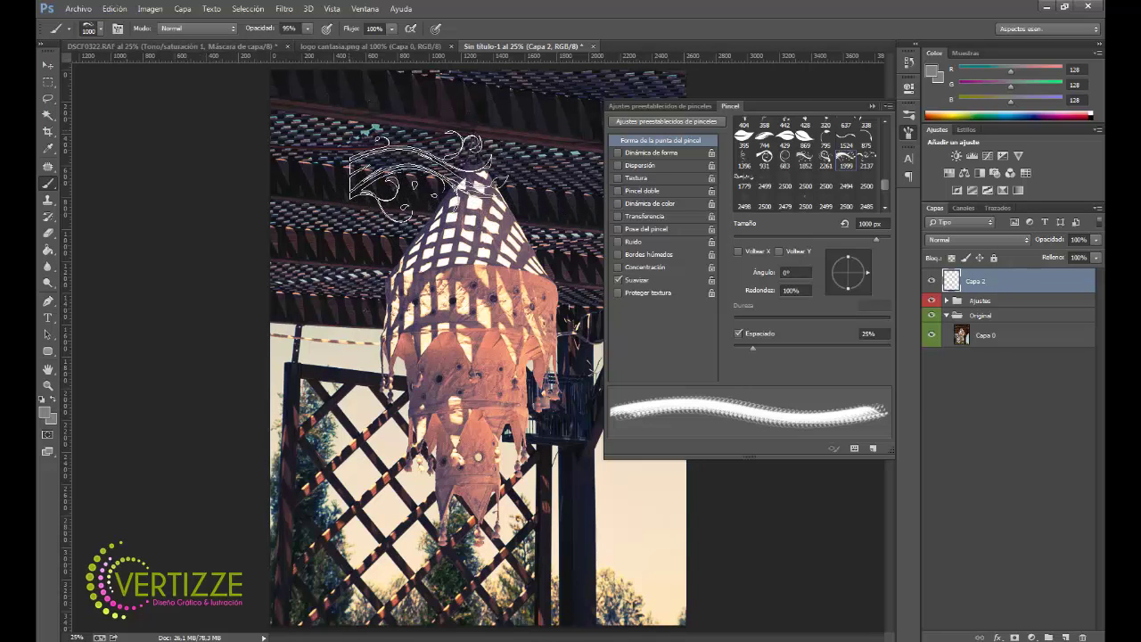
pyautogui.click(345, 122)
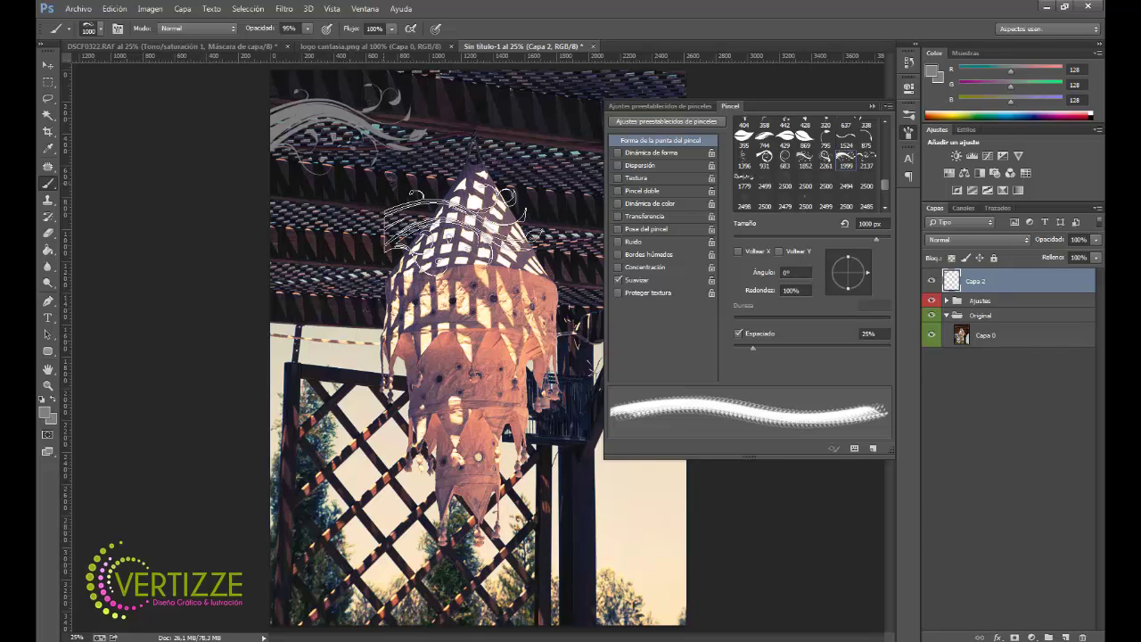
pyautogui.hotkey('ctrl', 'z')
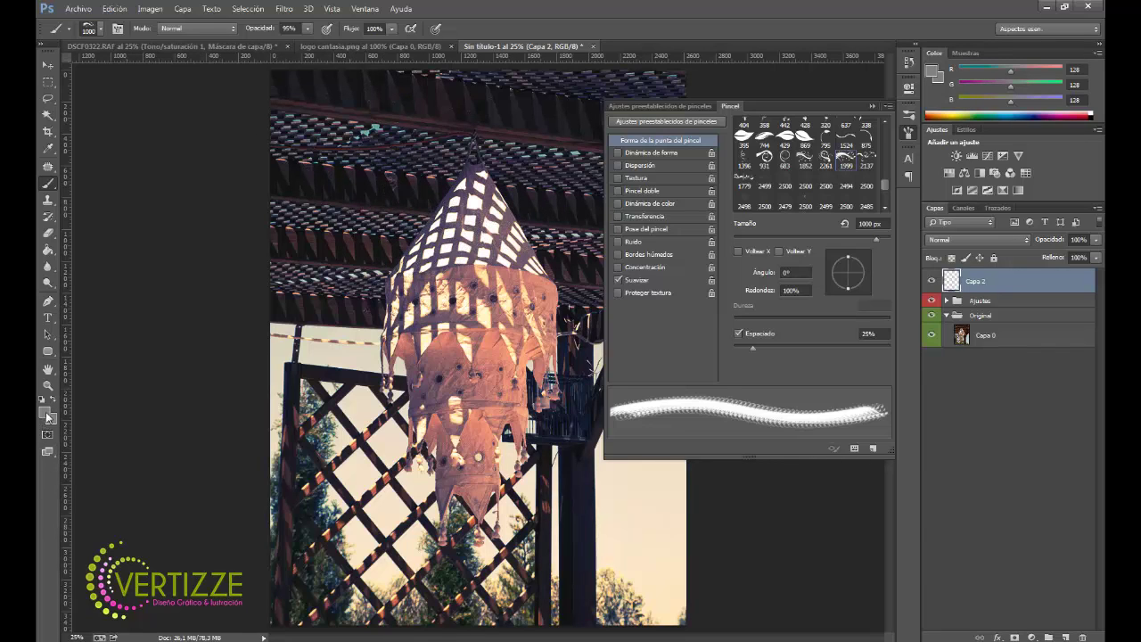
# Step: Set the foreground colour to salmon (c87c6e) sampled from the lamp
pyautogui.click(47, 415)
pyautogui.click(497, 351)
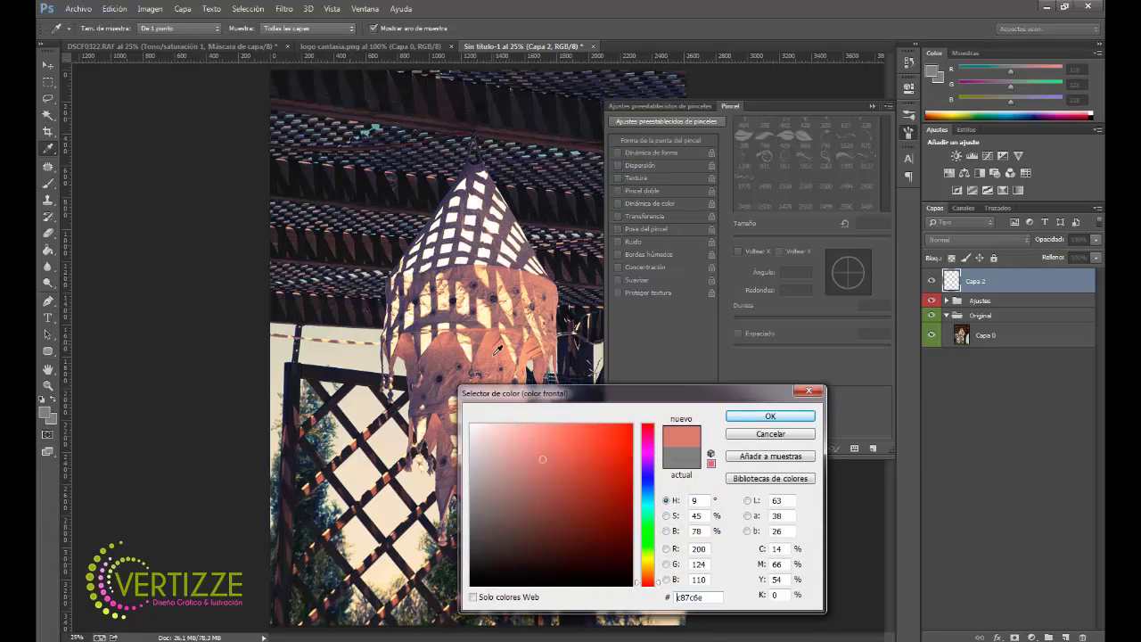
pyautogui.click(751, 418)
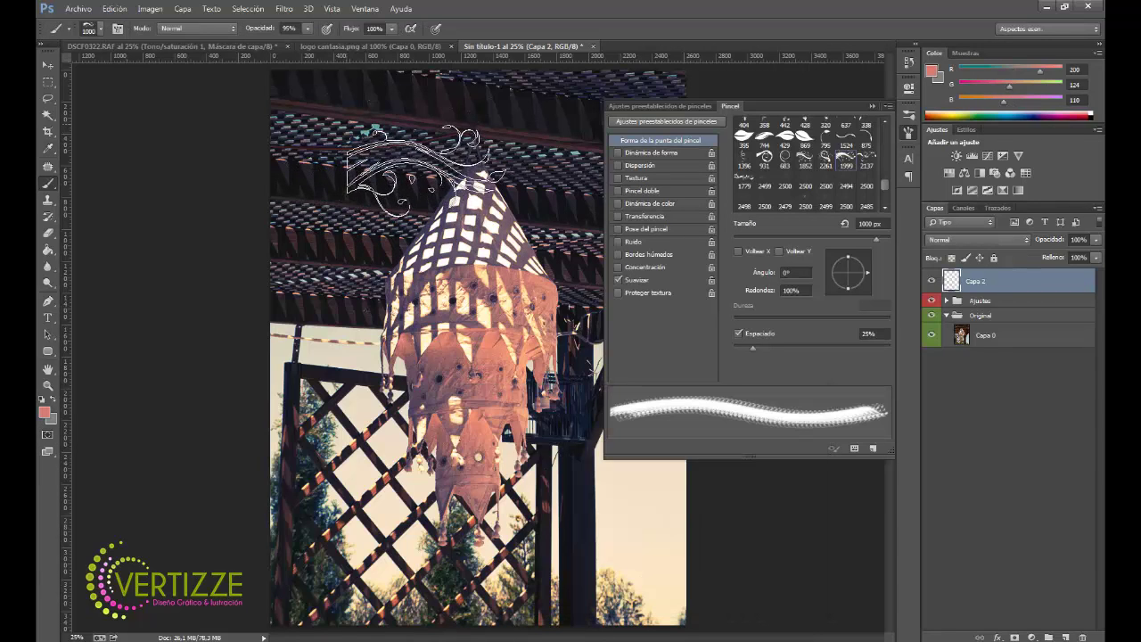
# Step: Stamp the ornamental swirl at the photo's top-left and fade its layer to 67% opacity
pyautogui.click(346, 124)
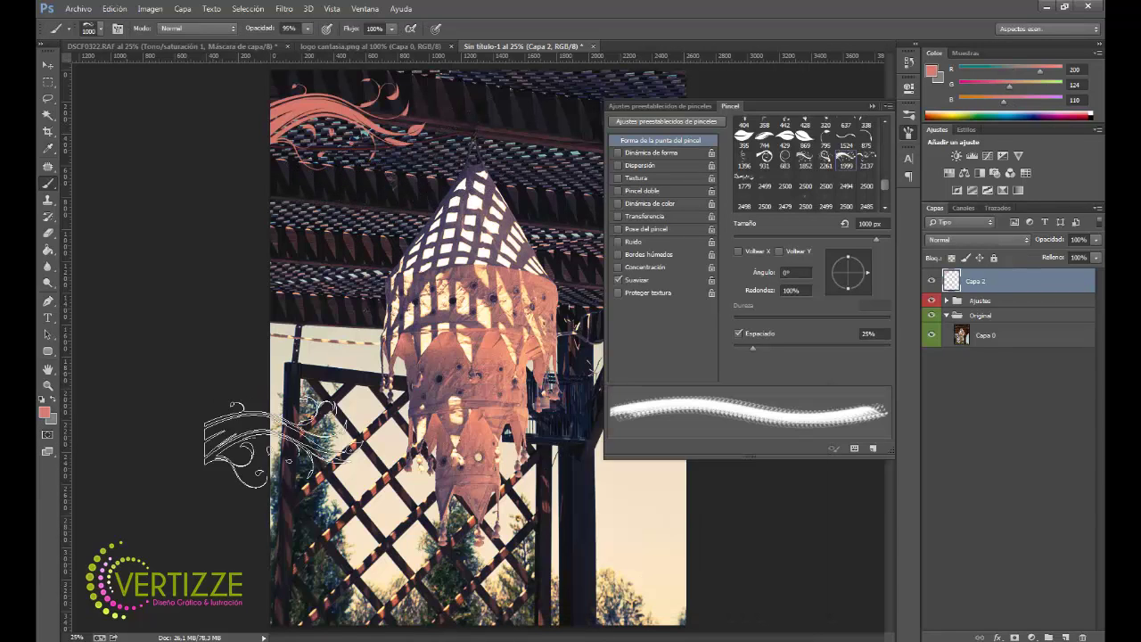
pyautogui.click(872, 106)
pyautogui.click(1095, 240)
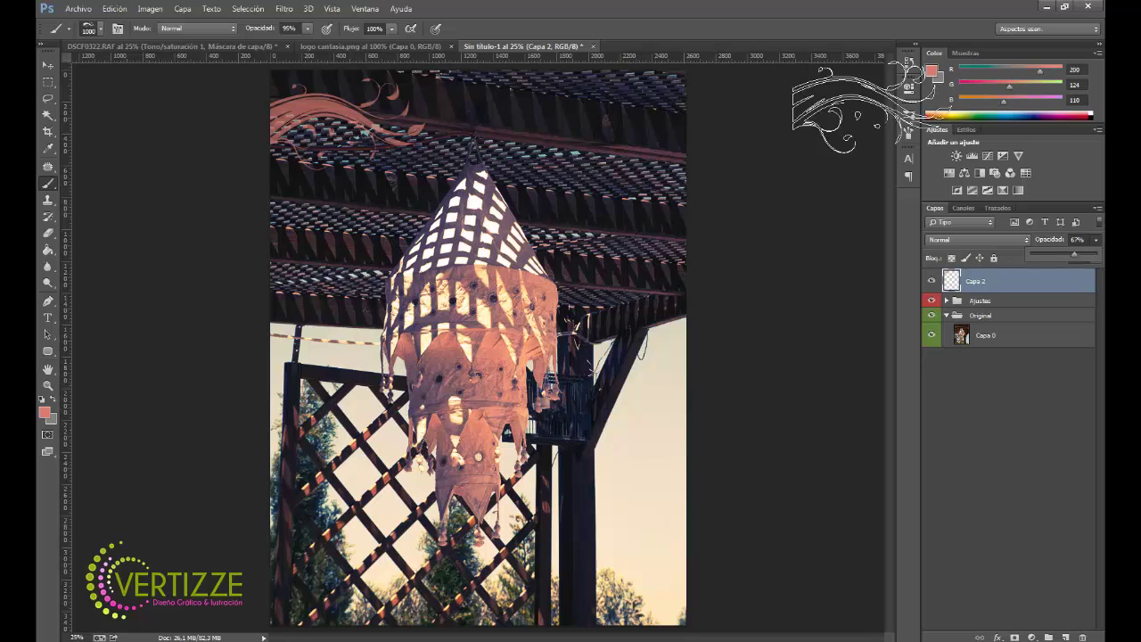
# Step: Add the text 'RELAX TIME' near the top of the photo
pyautogui.click(48, 318)
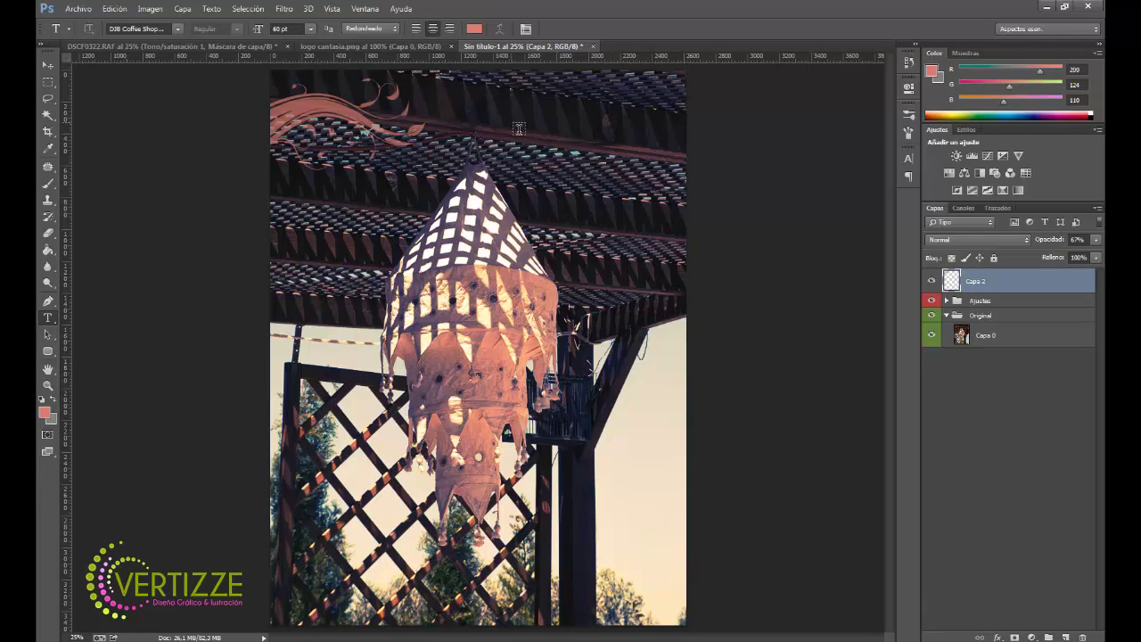
pyautogui.click(489, 132)
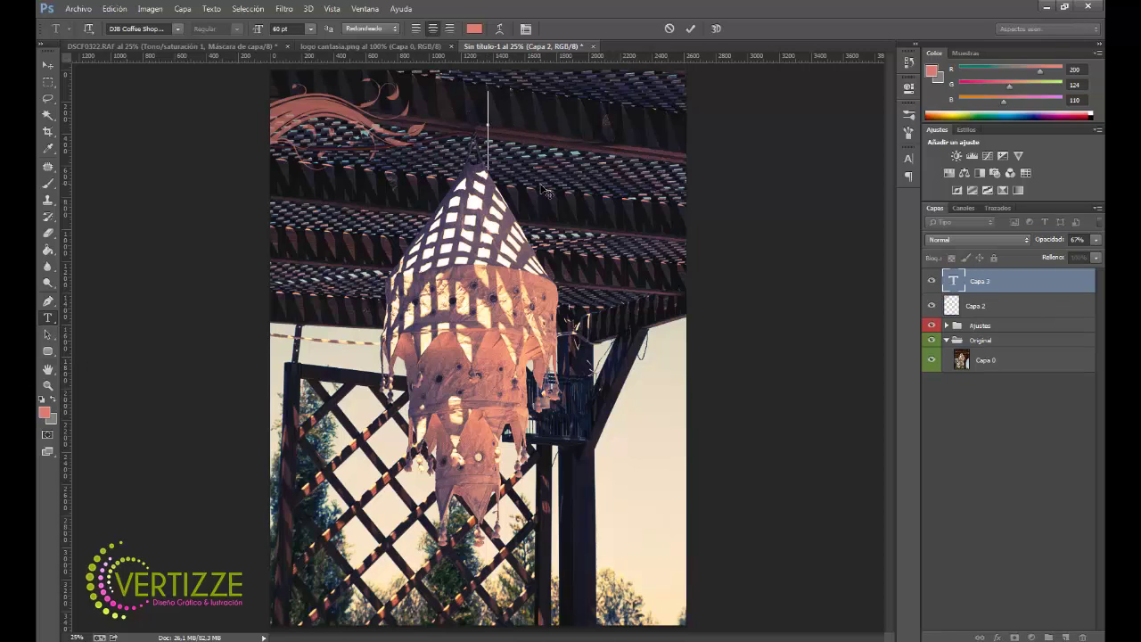
pyautogui.write('RELAX')
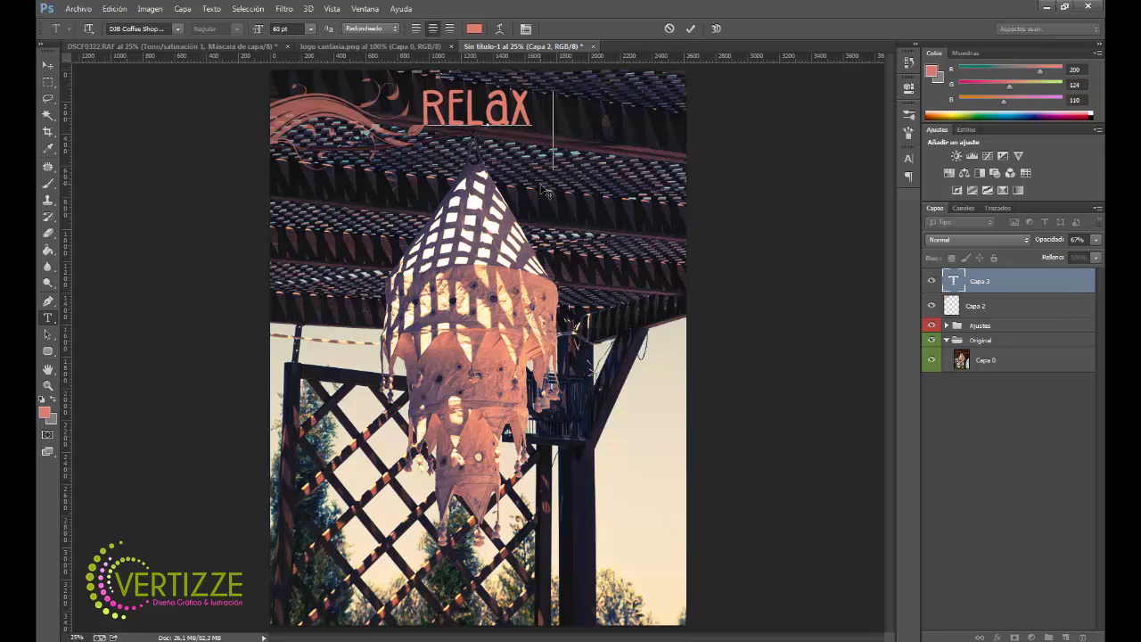
pyautogui.write(' TIME')
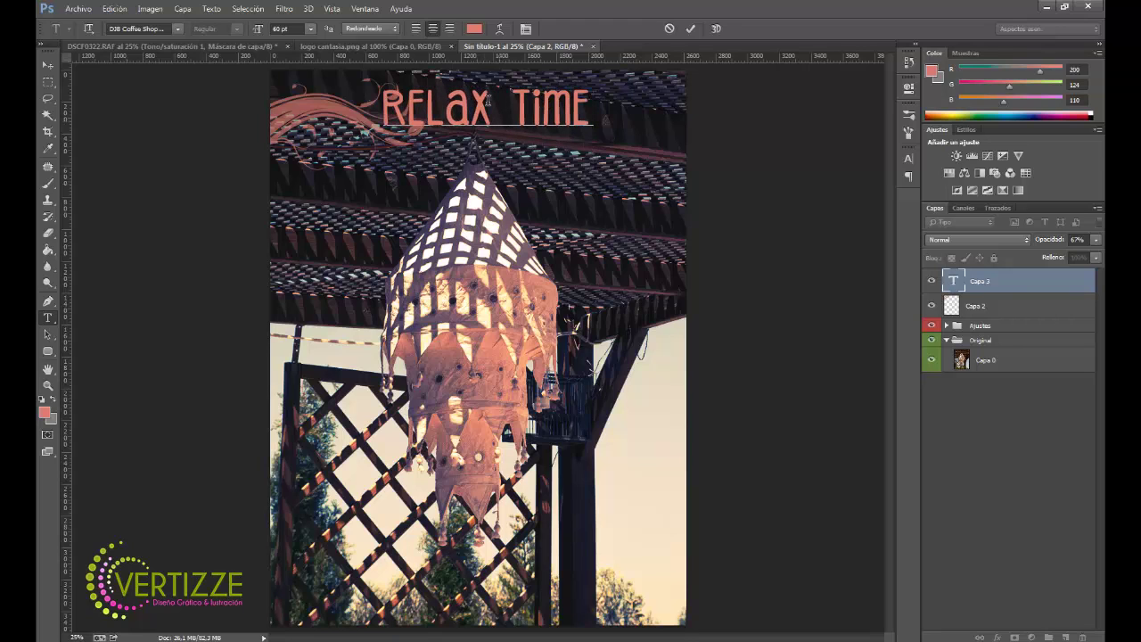
pyautogui.click(48, 65)
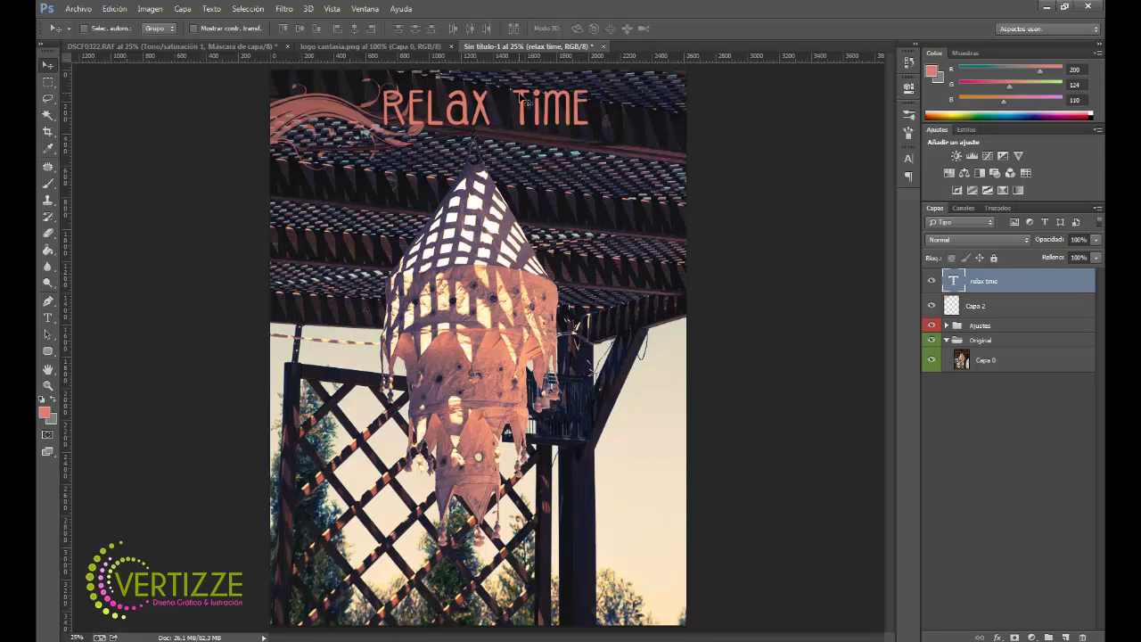
# Step: Shift the RELAX TIME text slightly right and tilt it slightly
pyautogui.moveTo(528, 103); pyautogui.dragTo(588, 109)
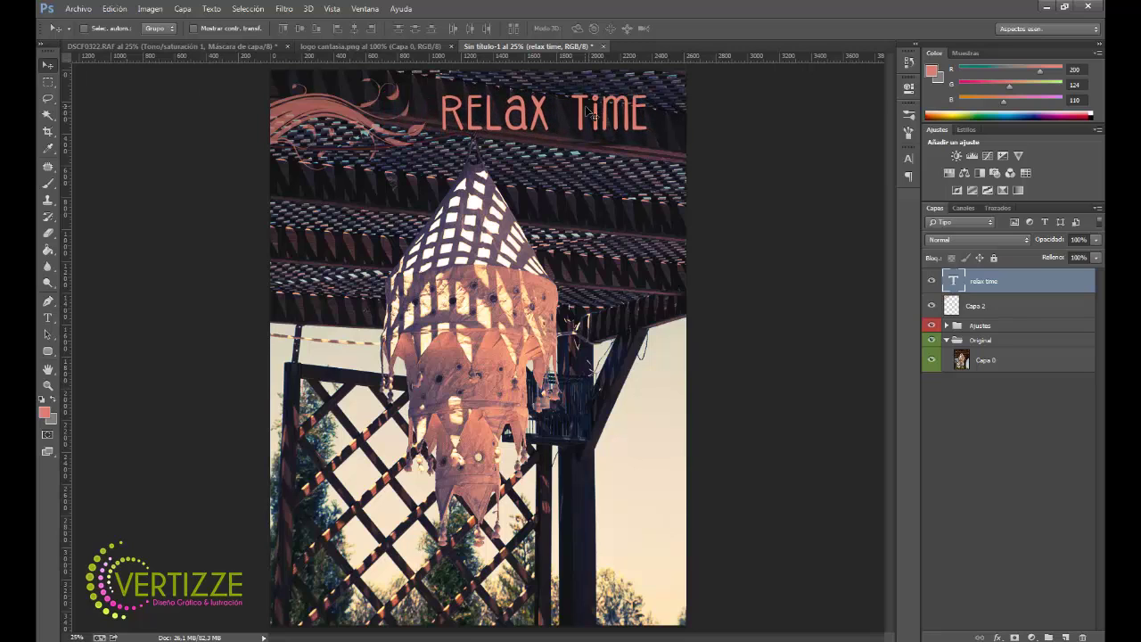
pyautogui.hotkey('ctrl', 't')
pyautogui.moveTo(673, 182); pyautogui.dragTo(643, 182)
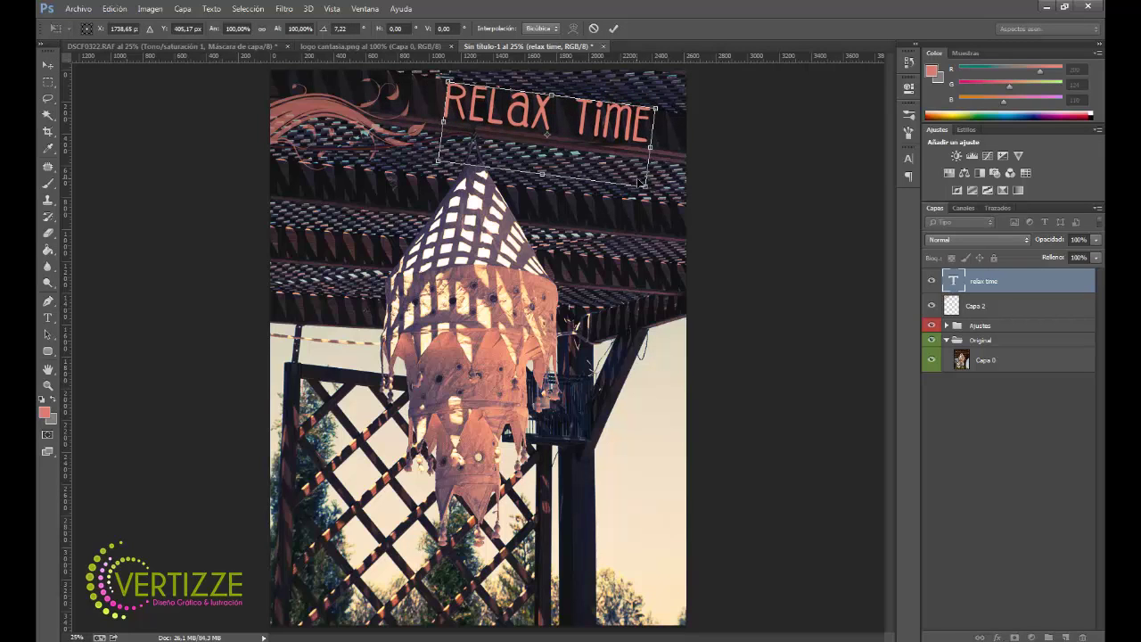
pyautogui.press('Return')
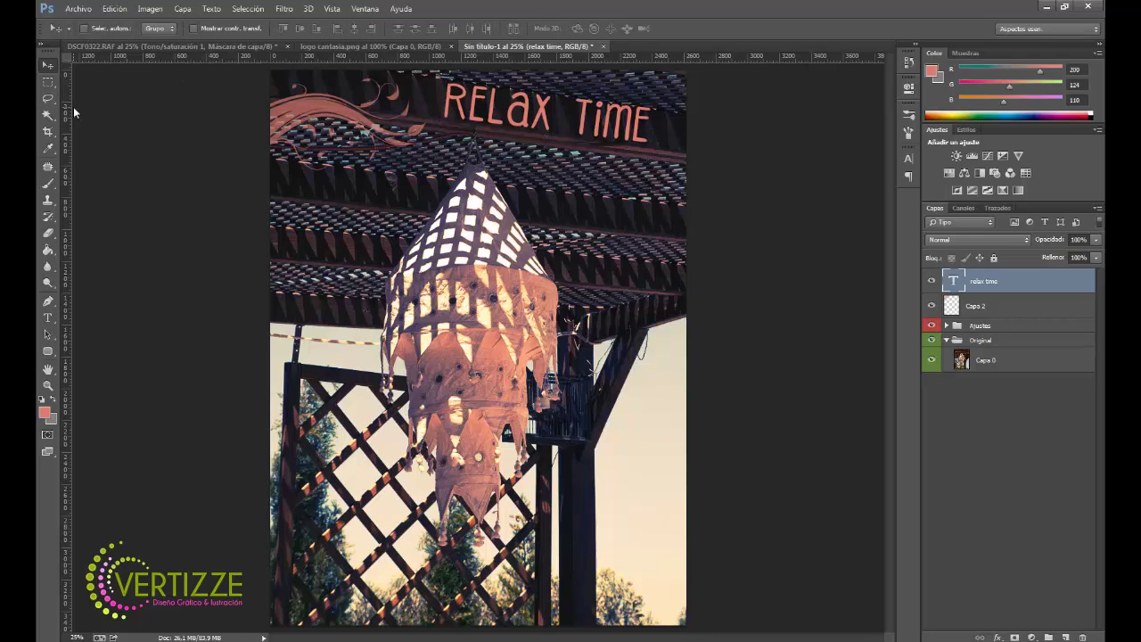
# Step: Fade the RELAX TIME text layer to about 65% opacity
pyautogui.click(1096, 239)
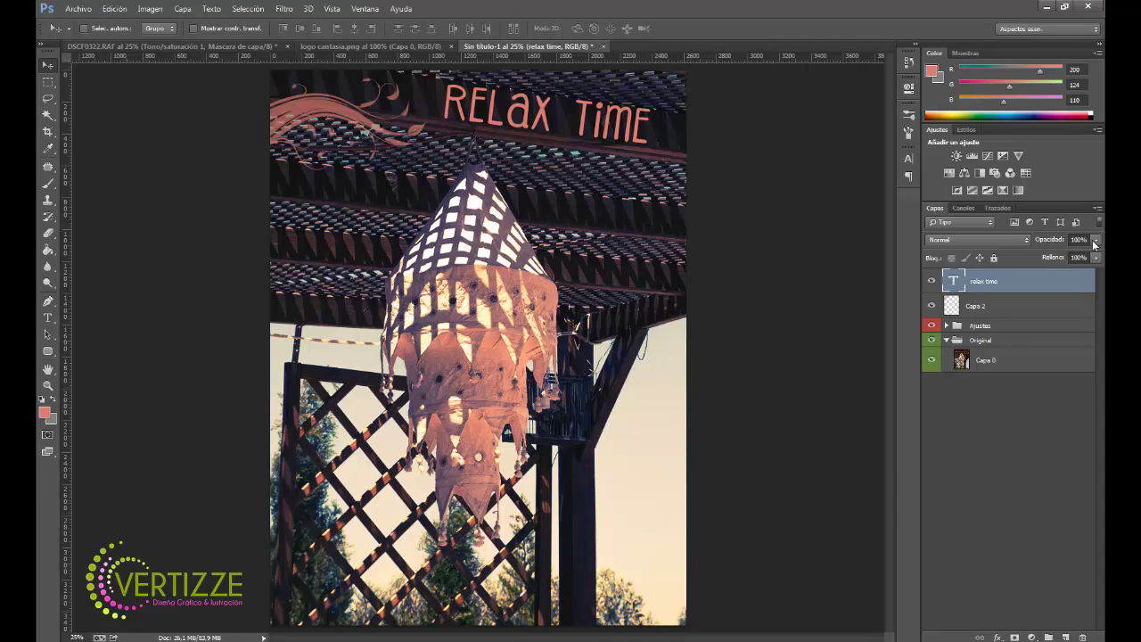
pyautogui.moveTo(1093, 253); pyautogui.dragTo(1071, 256)
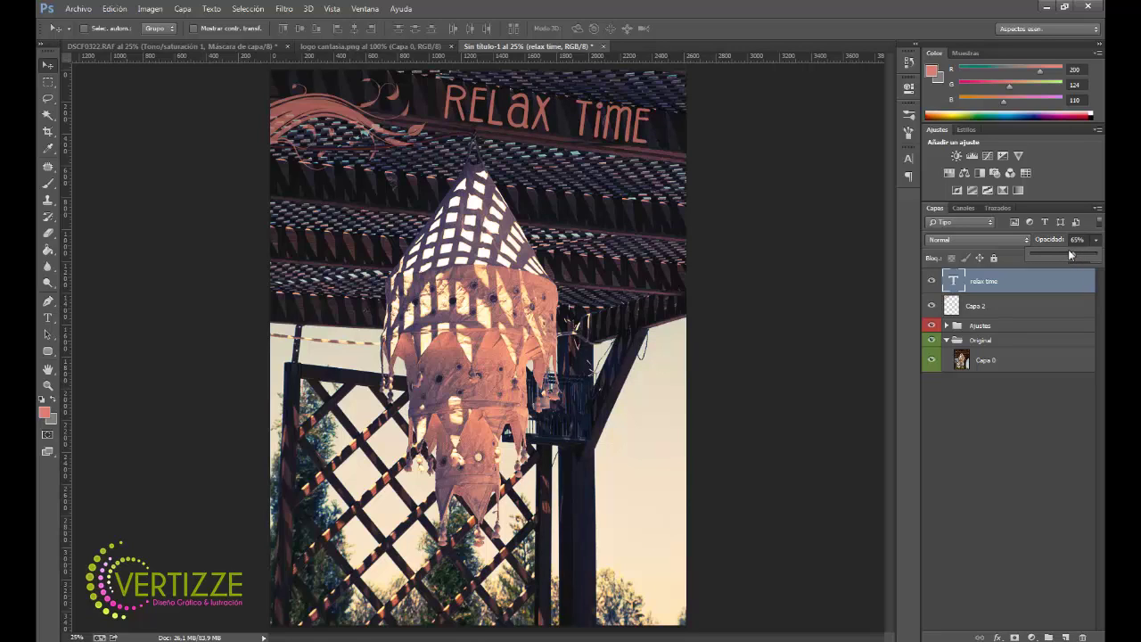
pyautogui.click(78, 8)
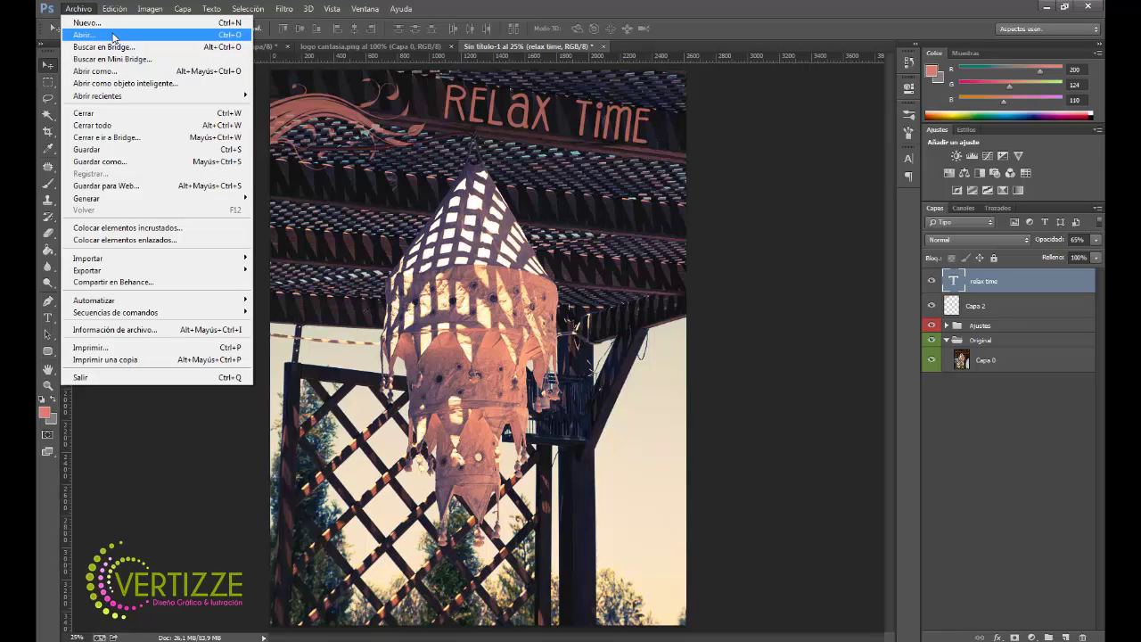
# Step: Open the Vertizze logo image and drag it into the DSCF0322 lantern photo
pyautogui.click(113, 36)
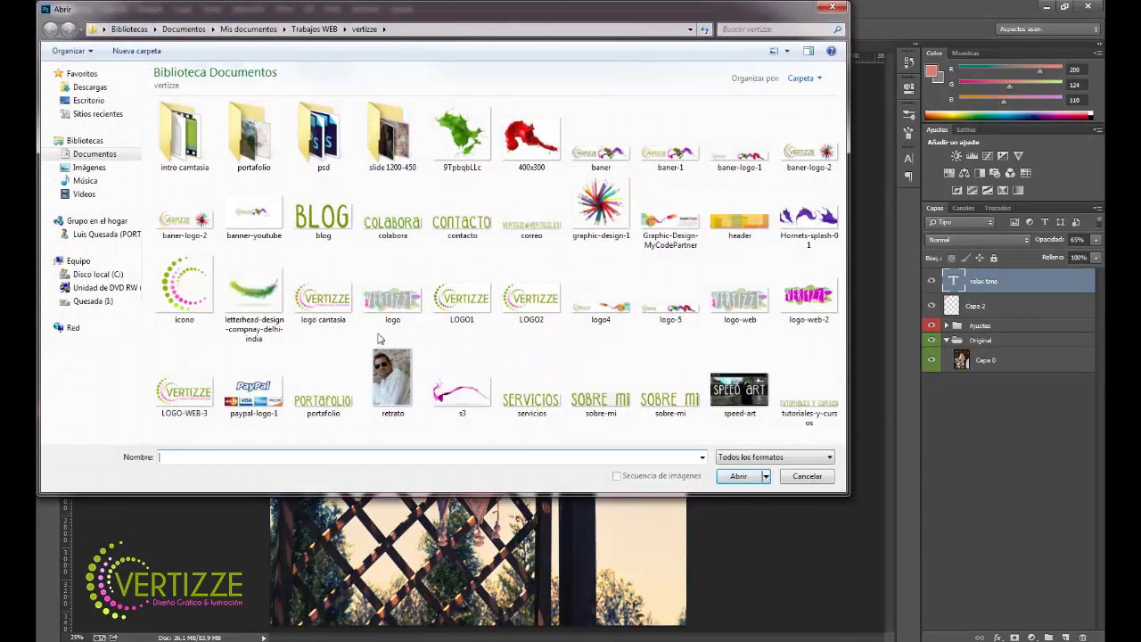
pyautogui.click(323, 295)
pyautogui.click(738, 476)
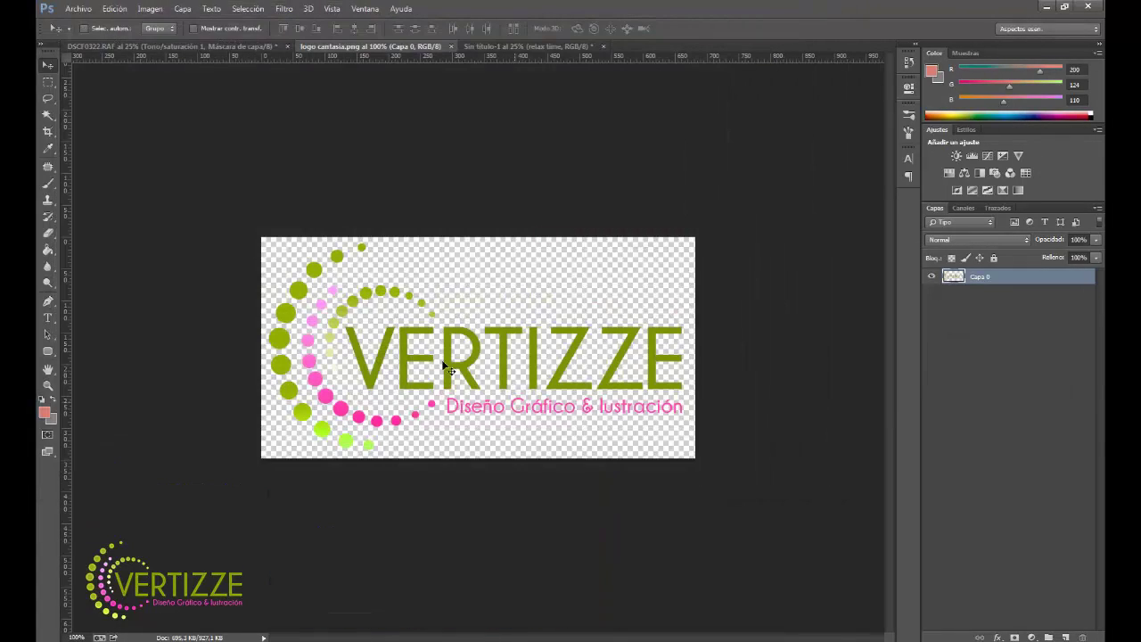
pyautogui.moveTo(528, 362)
pyautogui.mouseDown()
pyautogui.moveTo(227, 55)
pyautogui.moveTo(510, 466)
pyautogui.moveTo(617, 512)
pyautogui.mouseUp()
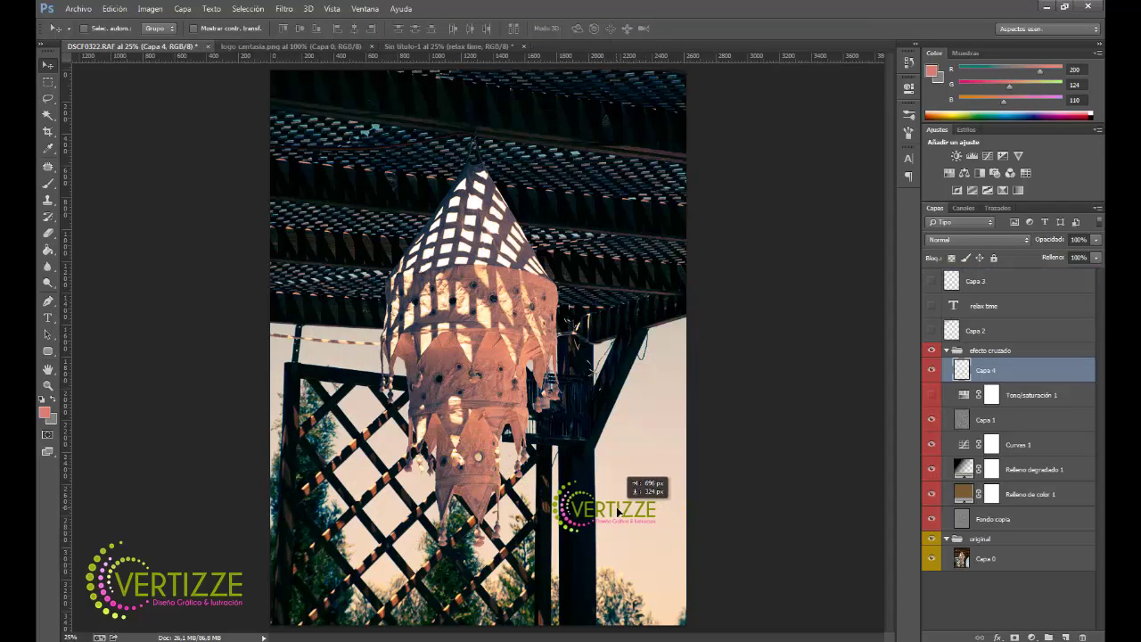
# Step: Scale the logo down to a small watermark at the lower-right corner
pyautogui.hotkey('ctrl', 't')
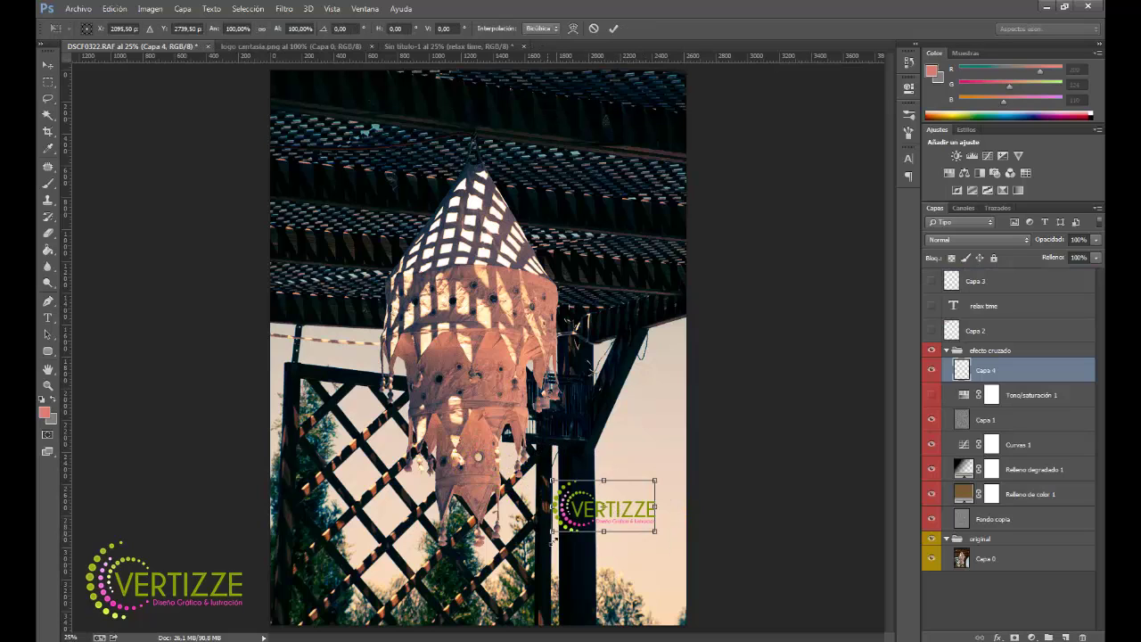
pyautogui.moveTo(552, 532)
pyautogui.mouseDown()
pyautogui.moveTo(571, 522)
pyautogui.moveTo(627, 545)
pyautogui.mouseUp()
pyautogui.press('Return')
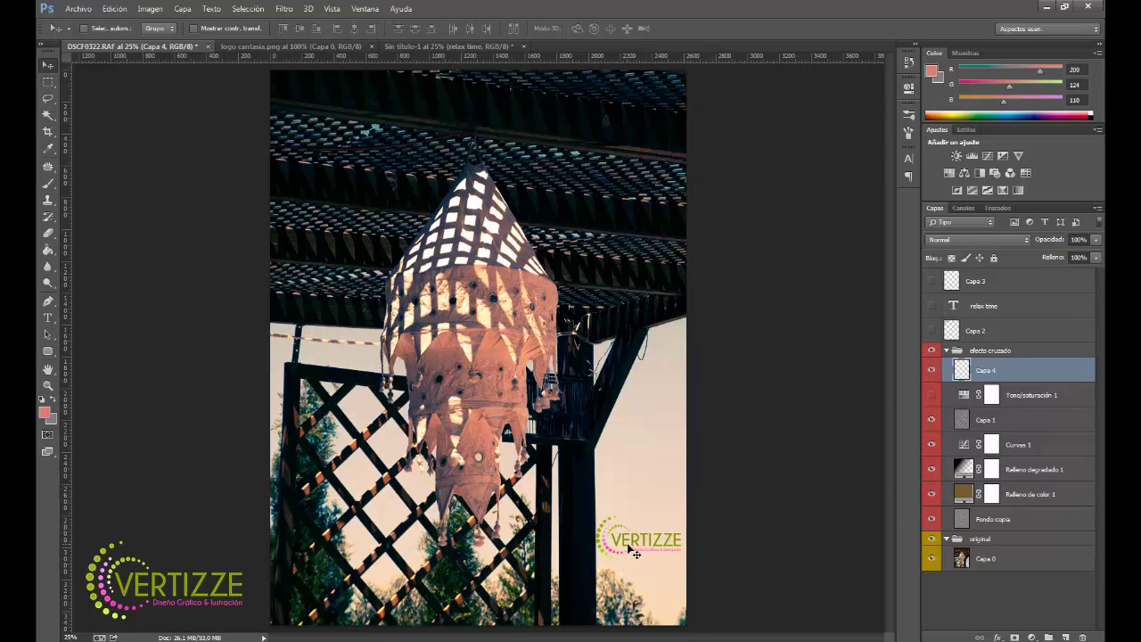
pyautogui.hotkey('ctrl', 't')
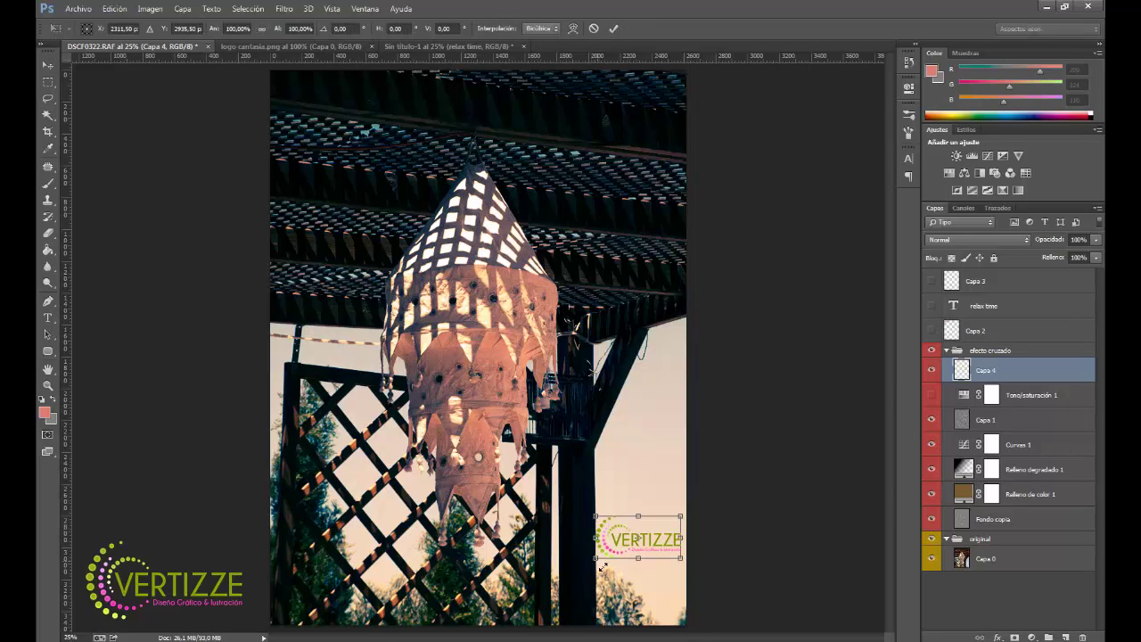
pyautogui.moveTo(599, 551); pyautogui.dragTo(608, 561)
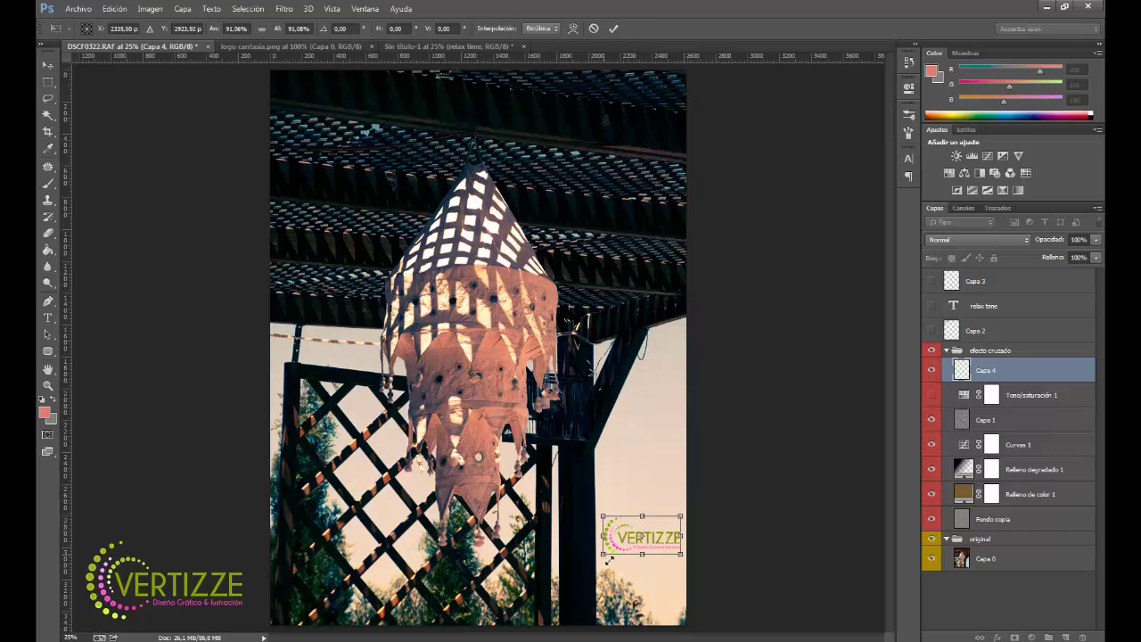
pyautogui.press('Return')
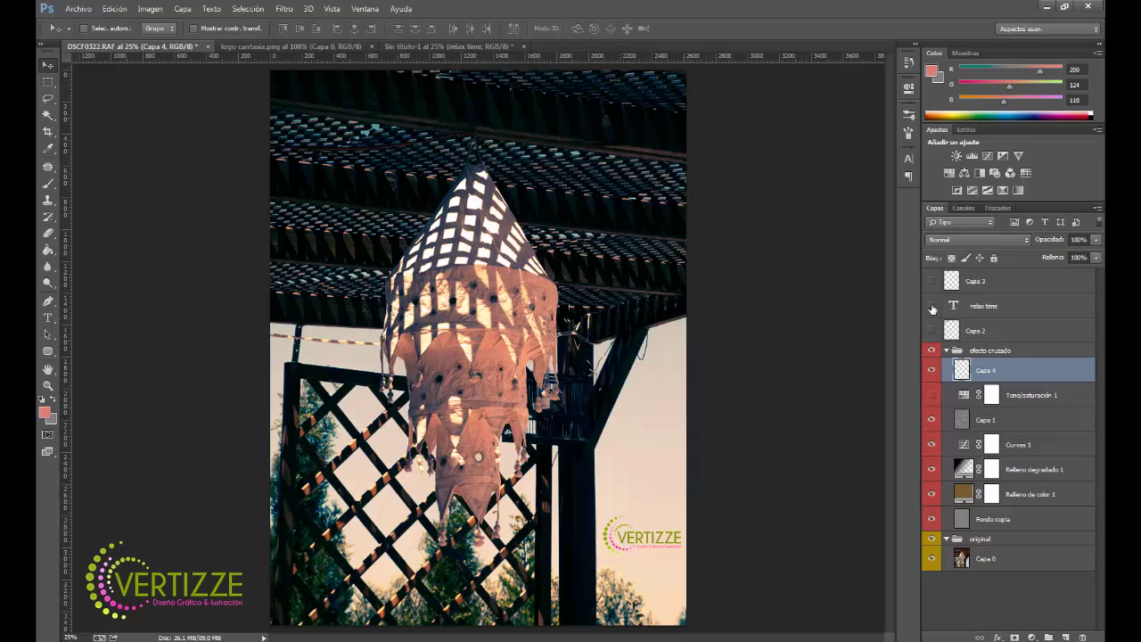
# Step: Return to the 'Sin título-1' document with the swirl and RELAX TIME text
pyautogui.click(429, 46)
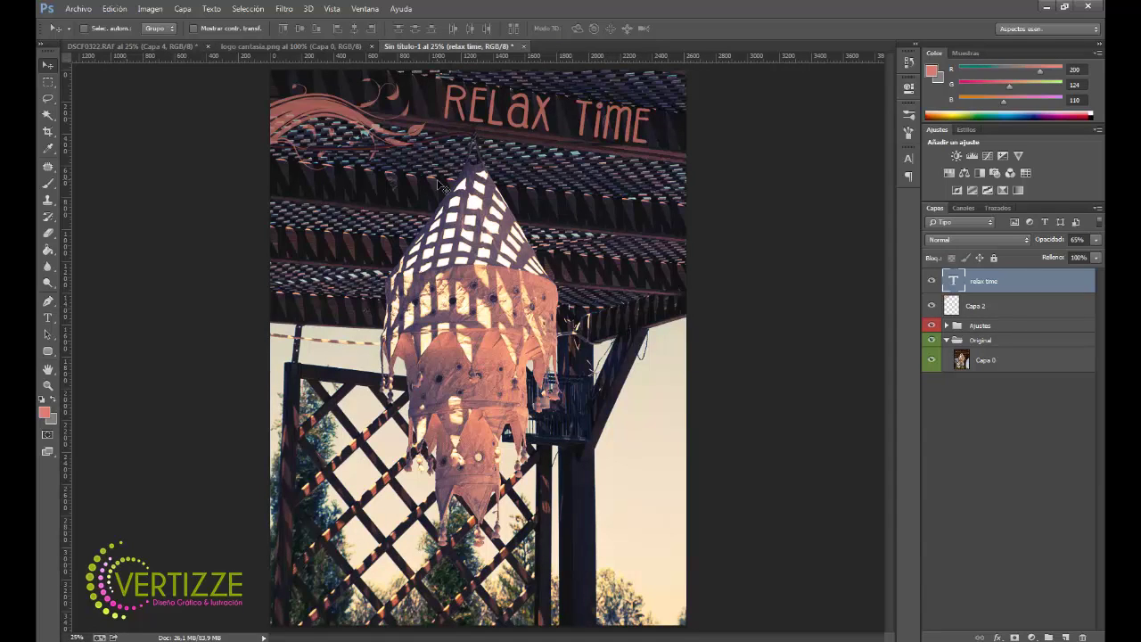